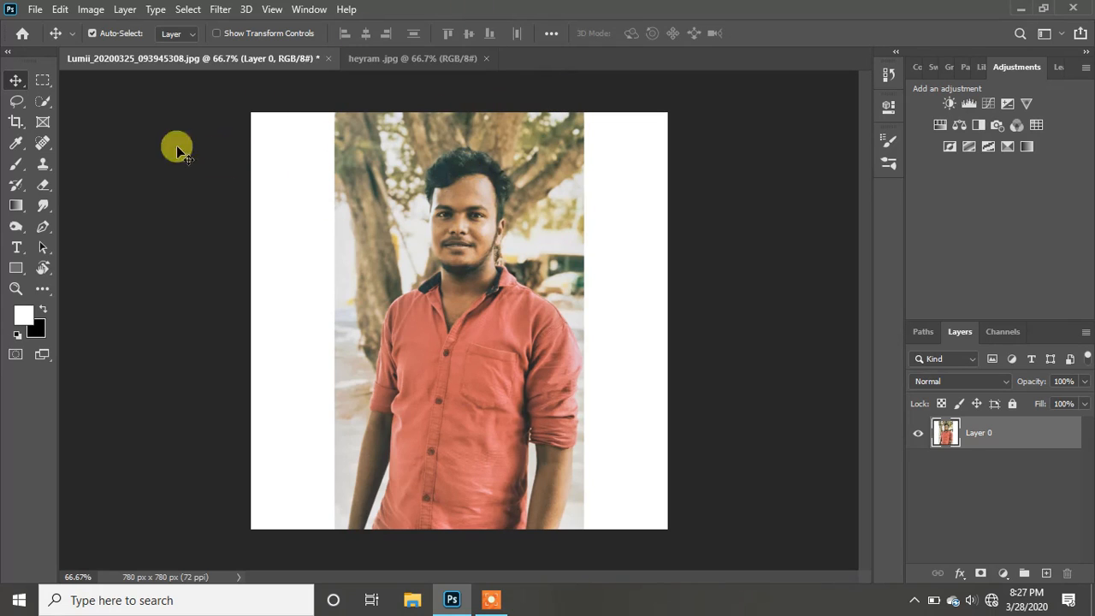
# Try selecting the man automatically with Select Subject, and deselect him
pyautogui.click(44, 100)
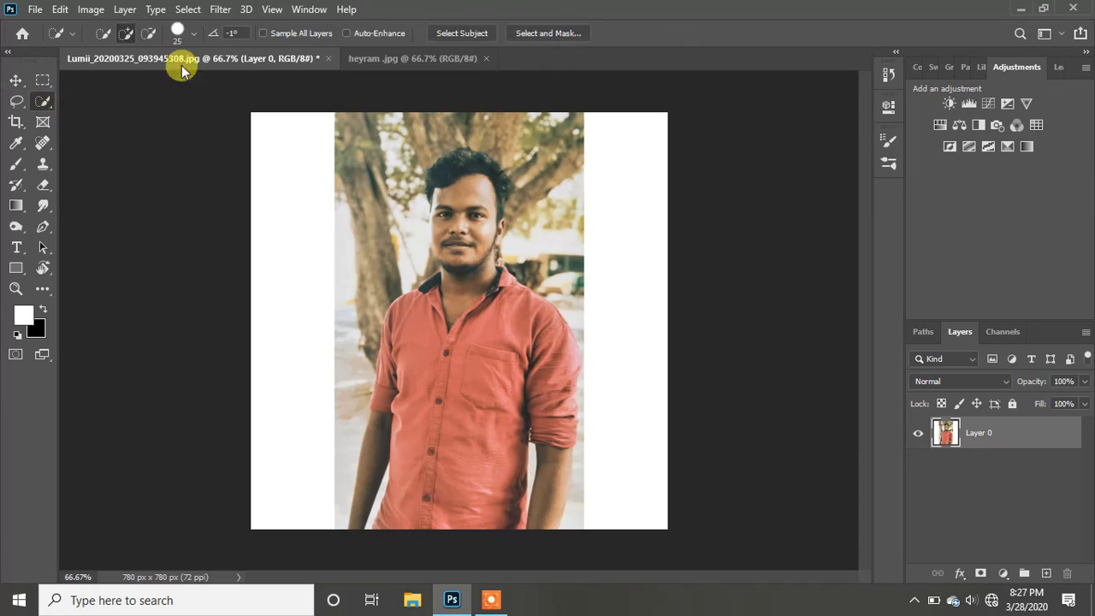
pyautogui.click(464, 30)
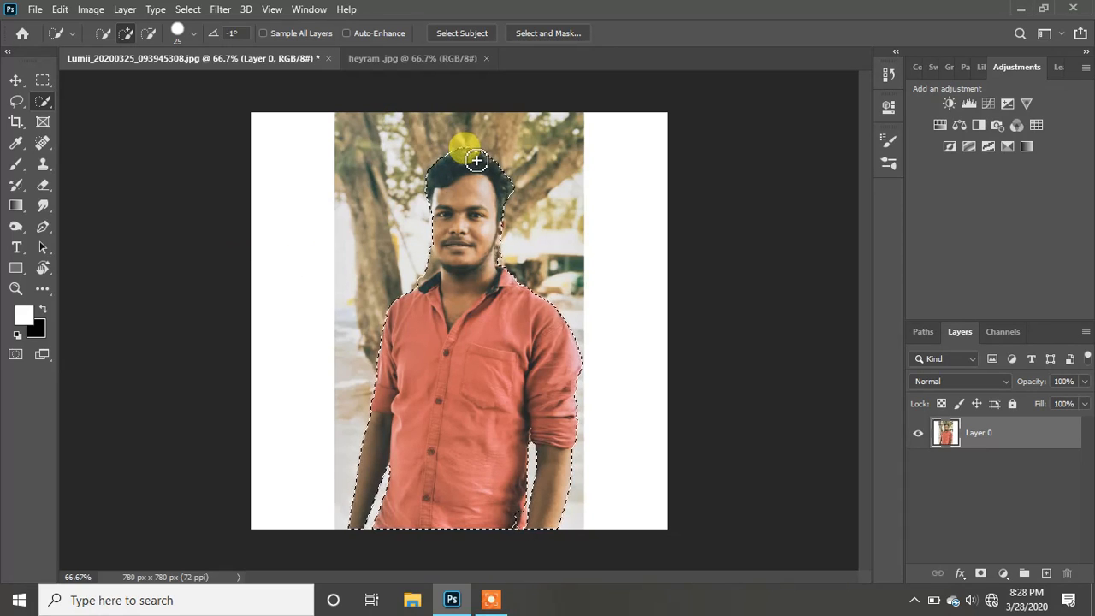
pyautogui.hotkey('ctrl', 'd')
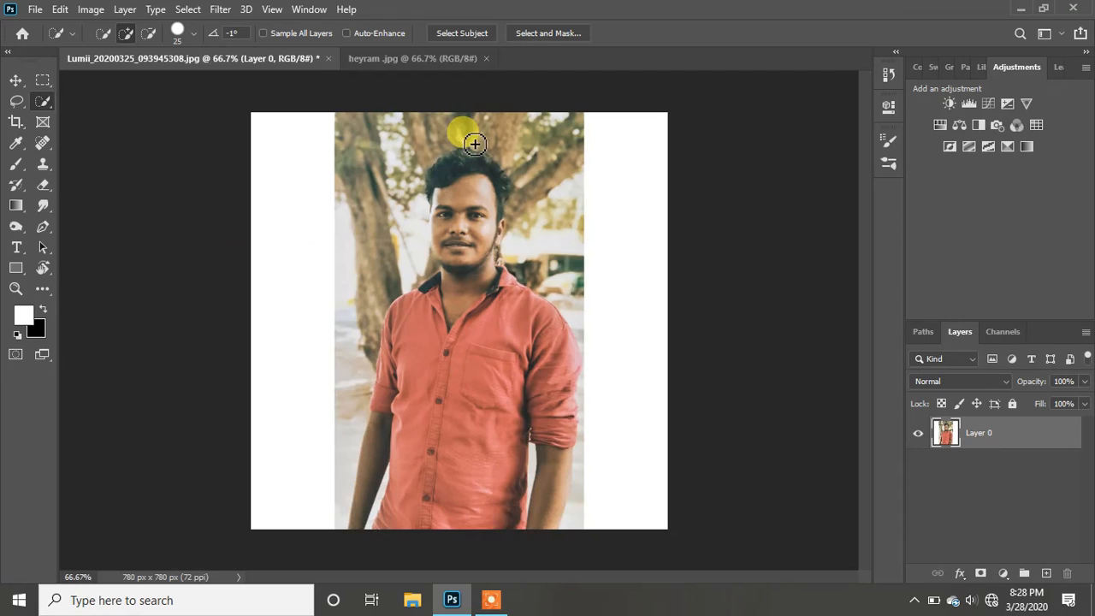
# With the Pen tool at 200% zoom, start a path from the neck along the dark collar's outer edge on the photo's left side
pyautogui.click(43, 226)
pyautogui.press('z')
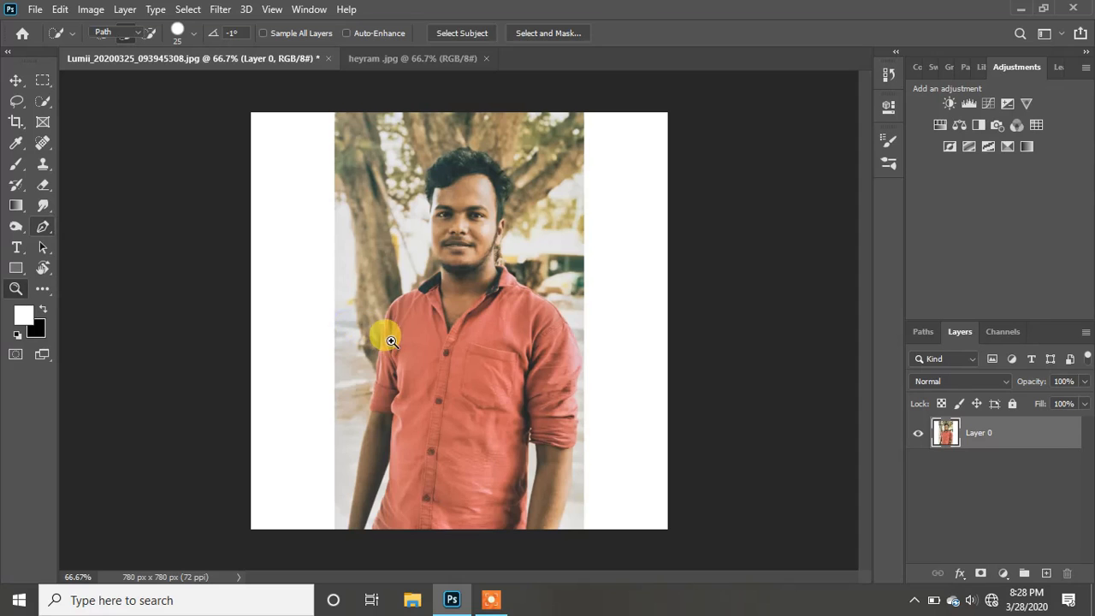
pyautogui.click(385, 333)
pyautogui.click(384, 333)
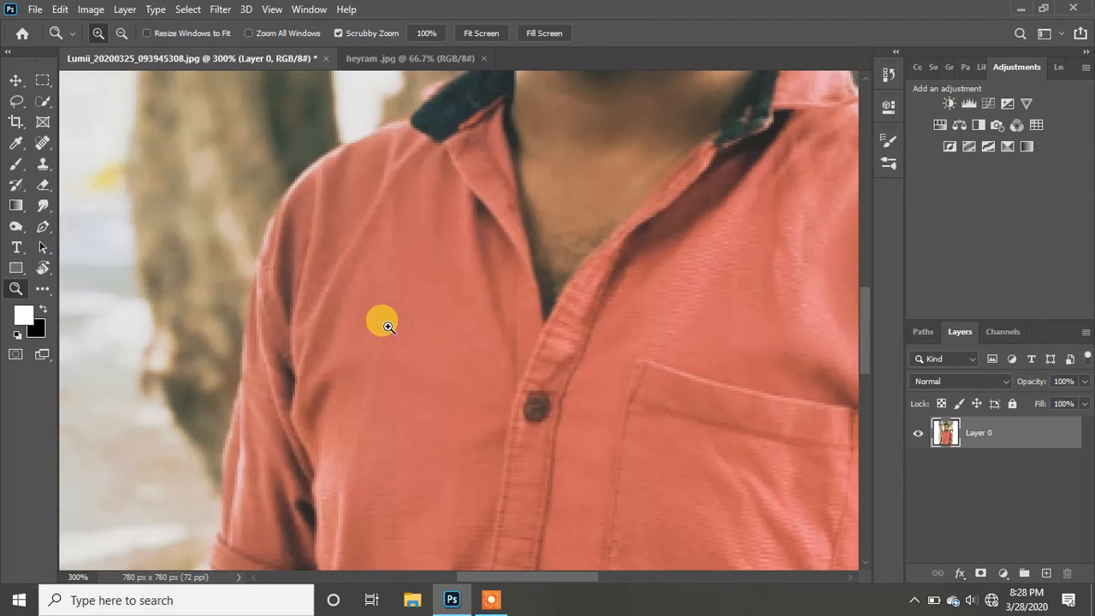
pyautogui.keyDown('alt'); pyautogui.click(388, 317); pyautogui.keyUp('alt')
pyautogui.scroll(1, 359, 303)
pyautogui.scroll(-1, 358, 290)
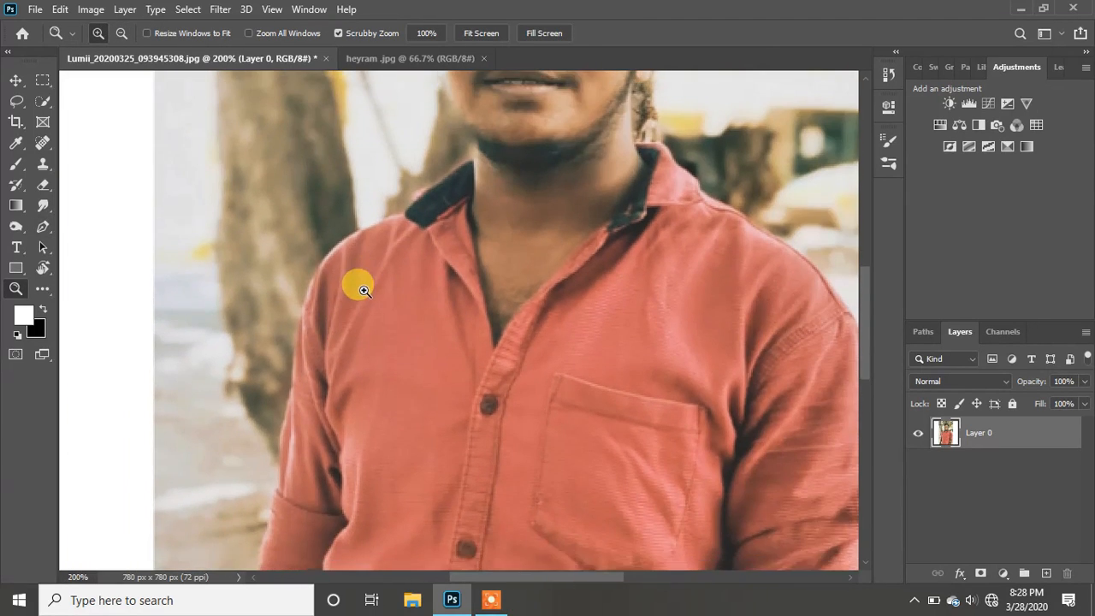
pyautogui.click(359, 289)
pyautogui.keyDown('alt'); pyautogui.click(343, 298); pyautogui.keyUp('alt')
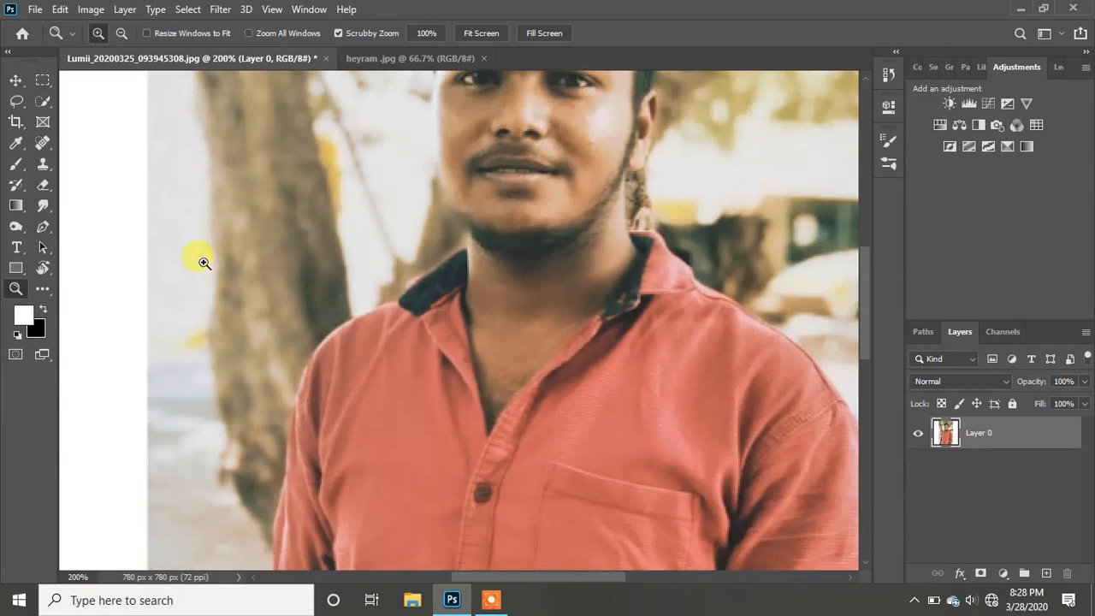
pyautogui.click(43, 226)
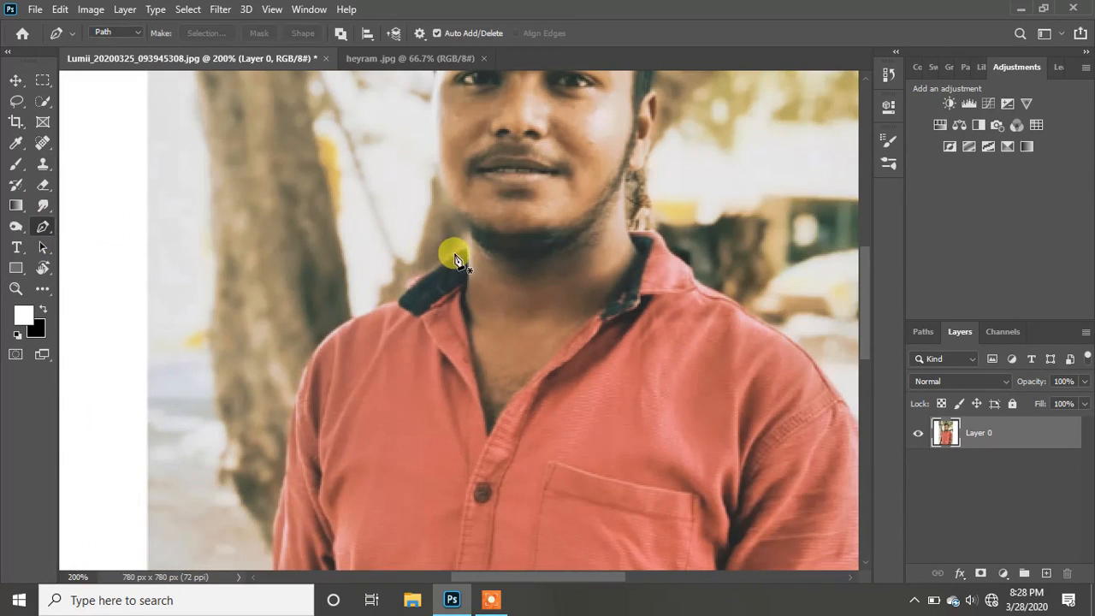
pyautogui.click(467, 248)
pyautogui.click(444, 260)
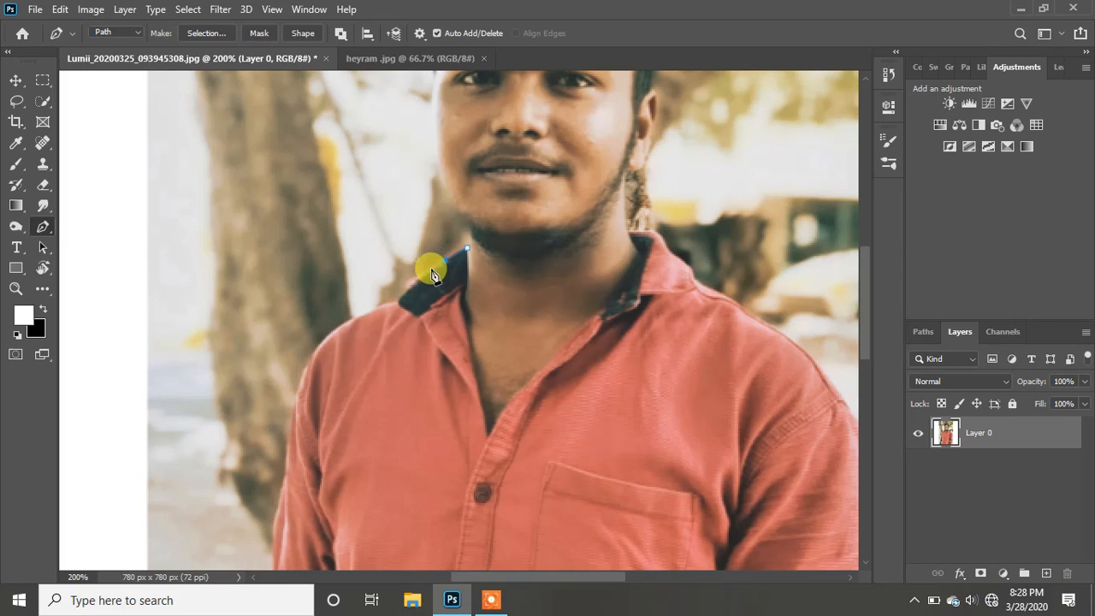
pyautogui.click(417, 276)
pyautogui.click(400, 308)
# Extend the pen path from the collar over the shoulder and down the upper part of the sleeve
pyautogui.click(379, 306)
pyautogui.click(331, 331)
pyautogui.click(314, 352)
pyautogui.click(305, 373)
pyautogui.click(299, 398)
pyautogui.click(289, 425)
pyautogui.click(286, 440)
# Trace the path down the outer edge of the lower sleeve to the rolled cuff, undoing the misplaced anchor
pyautogui.scroll(-1, 282, 458)
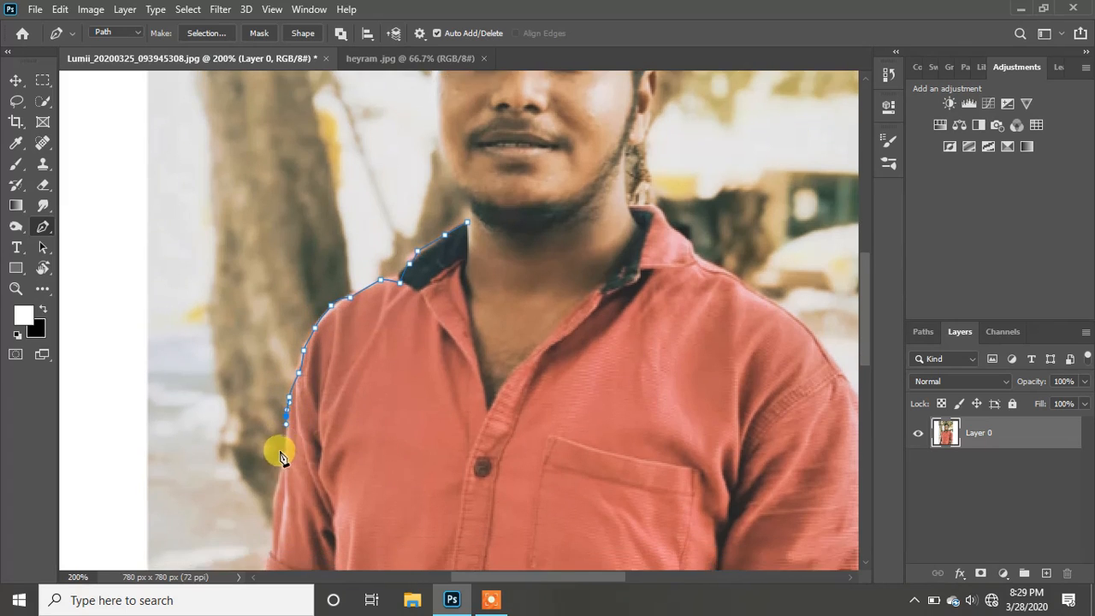
pyautogui.scroll(-1, 282, 457)
pyautogui.click(291, 428)
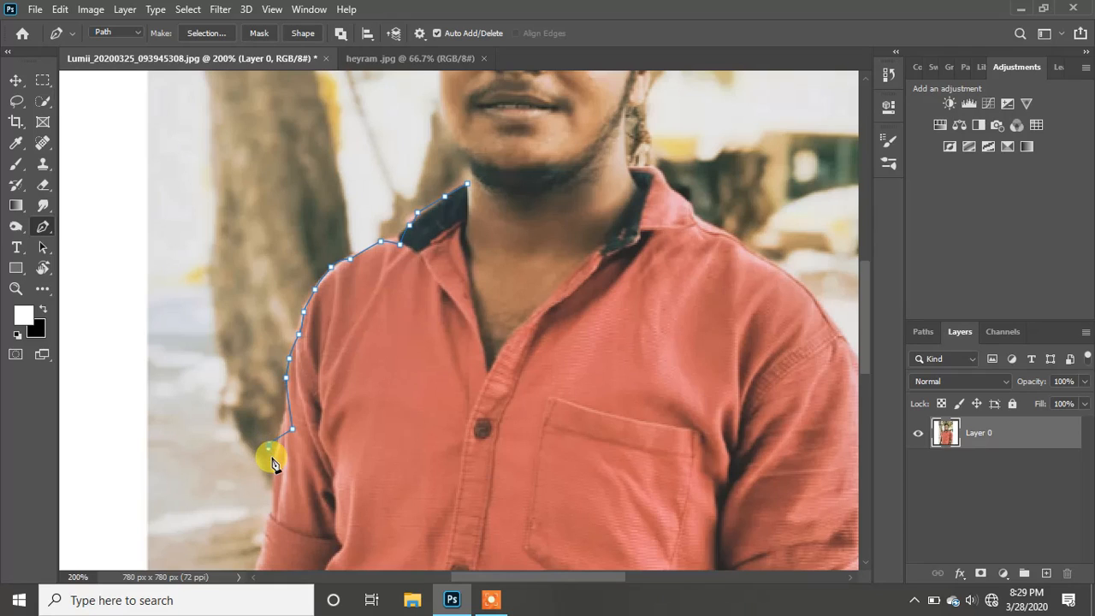
pyautogui.hotkey('ctrl', 'z')
pyautogui.click(281, 438)
pyautogui.click(271, 479)
pyautogui.click(273, 518)
pyautogui.scroll(-5, 269, 530)
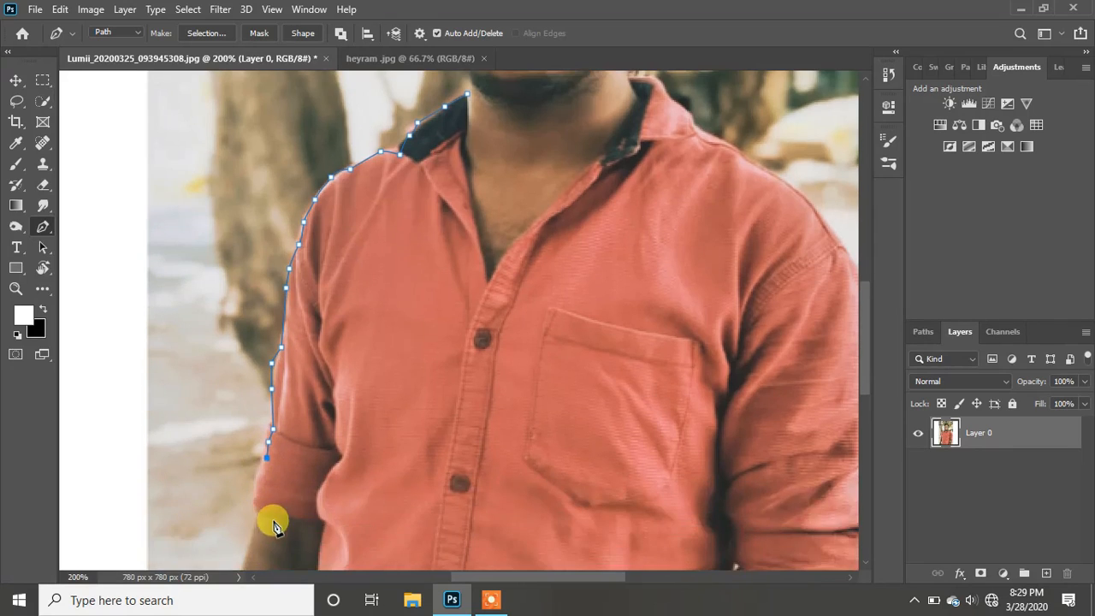
pyautogui.click(258, 354)
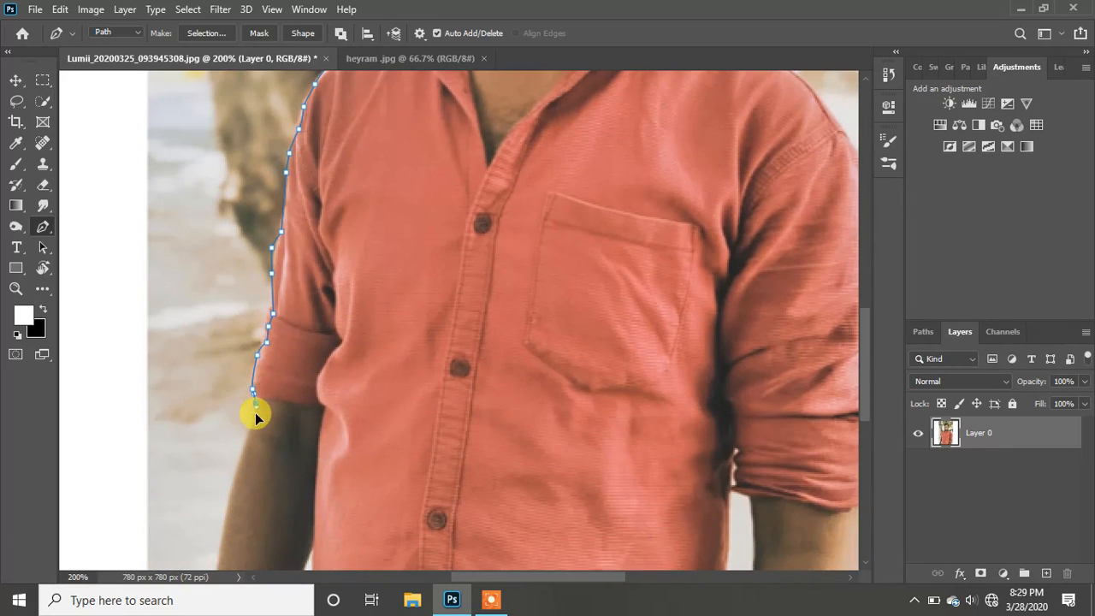
pyautogui.click(260, 422)
pyautogui.click(252, 437)
pyautogui.click(245, 445)
pyautogui.click(226, 495)
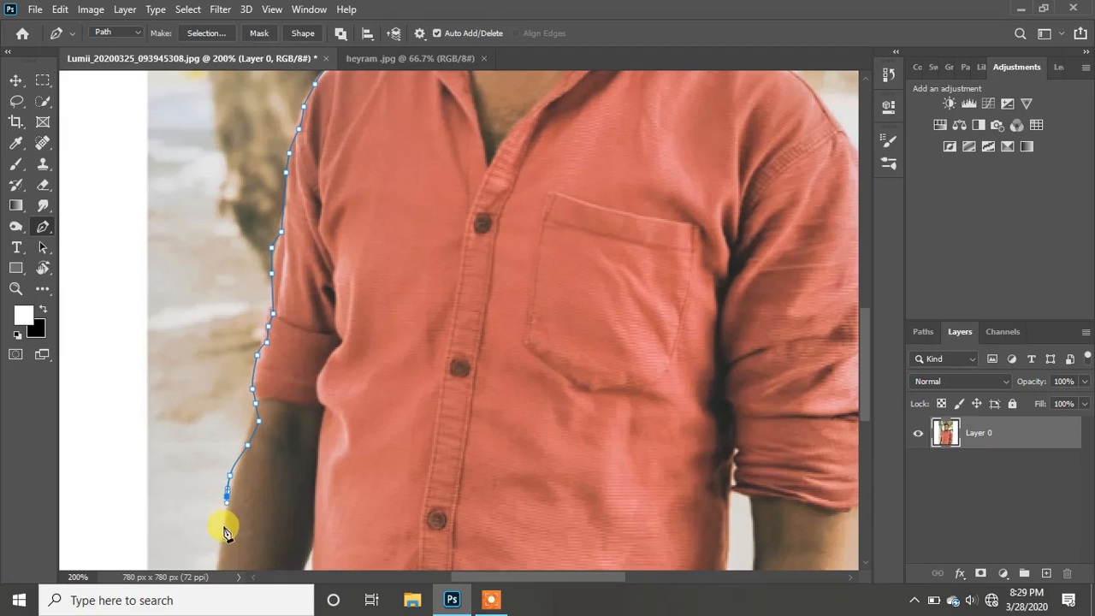
pyautogui.hotkey('ctrl', 'z')
pyautogui.hotkey('ctrl', 'z')
pyautogui.hotkey('ctrl', 'z')
pyautogui.hotkey('ctrl', 'z')
pyautogui.hotkey('ctrl', 'z')
# Continue the path just below the cuff onto the forearm, undoing the stray anchors and placing them closer to the skin edge
pyautogui.click(248, 432)
pyautogui.click(237, 450)
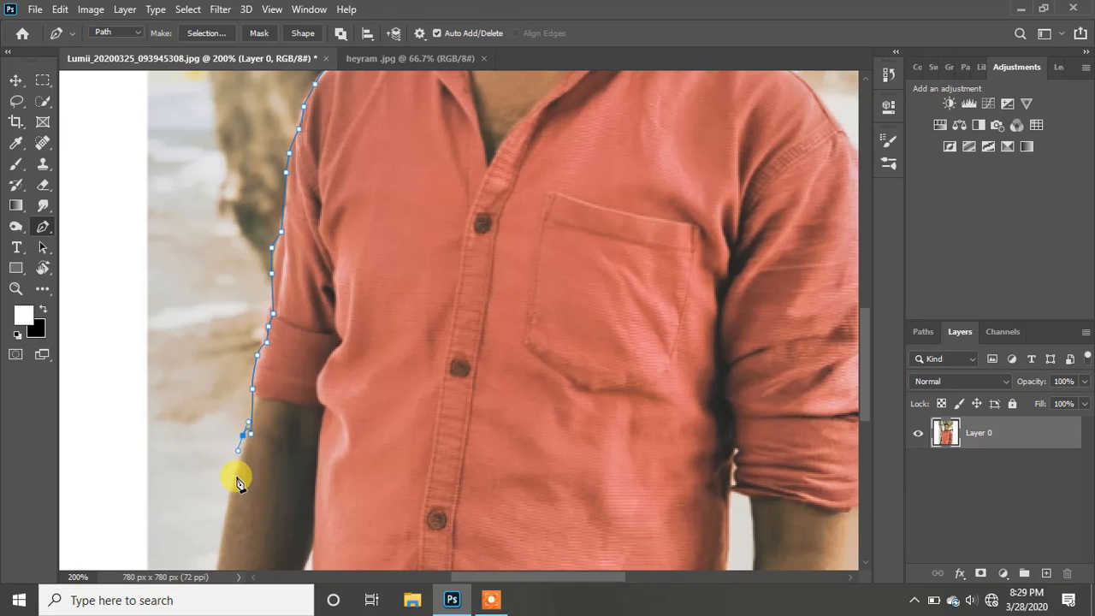
pyautogui.click(236, 477)
pyautogui.hotkey('ctrl', 'z')
pyautogui.hotkey('ctrl', 'z')
pyautogui.hotkey('ctrl', 'z')
pyautogui.click(243, 449)
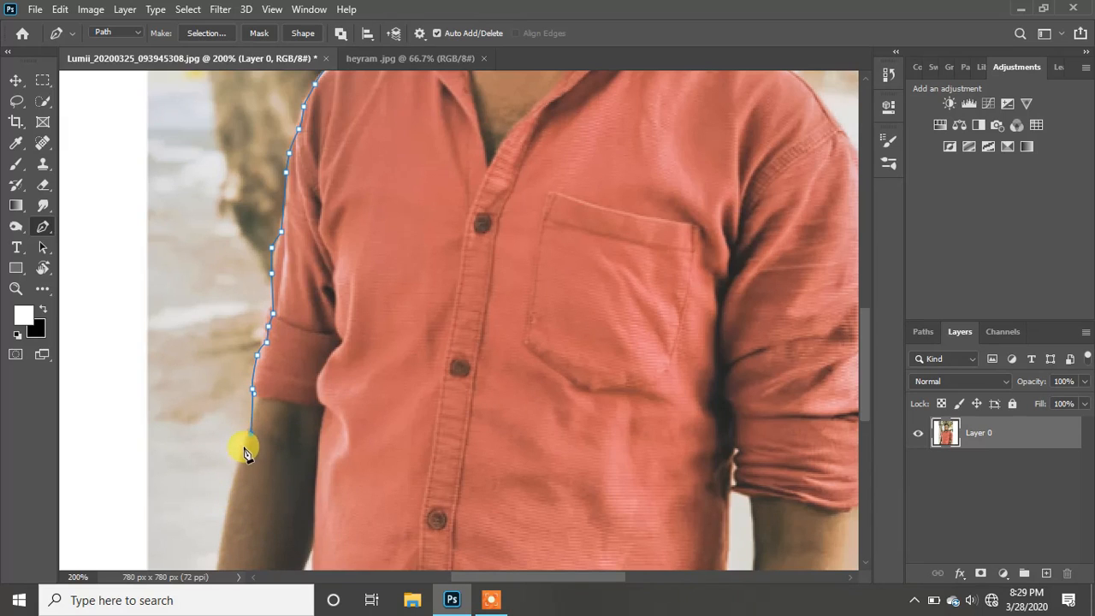
# Trace the forearm's outer edge down to the photo's lower border, replacing the anchors that miss the arm
pyautogui.scroll(-4, 236, 473)
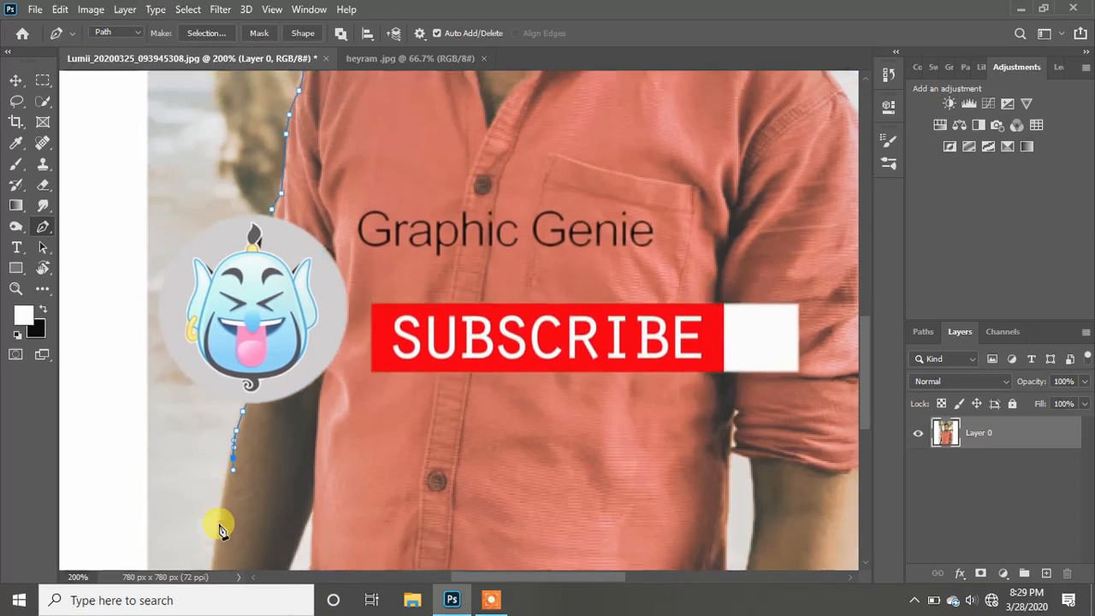
pyautogui.click(212, 470)
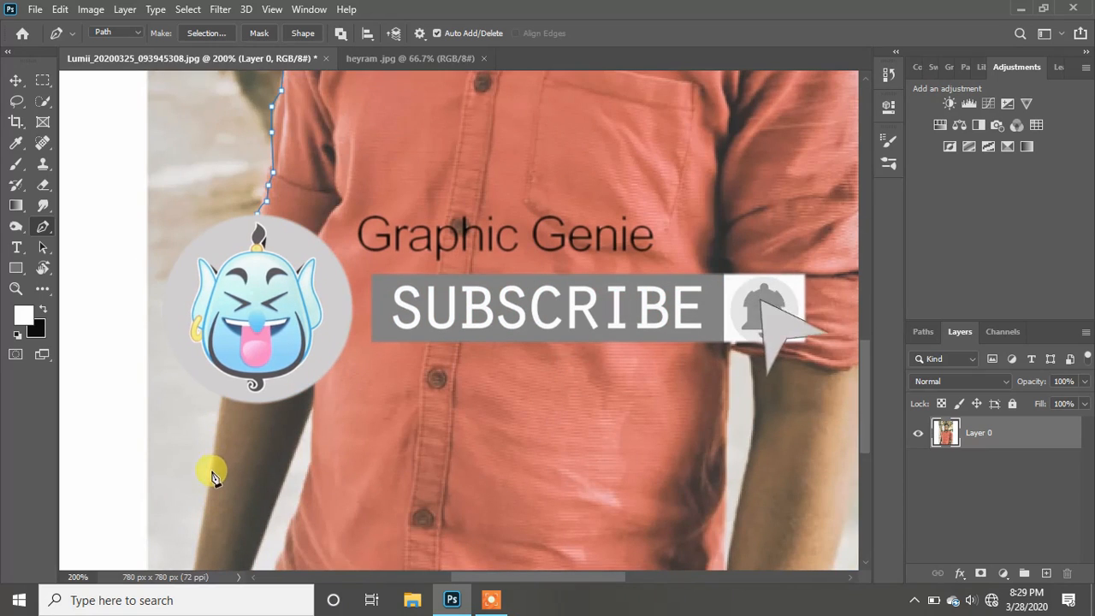
pyautogui.click(198, 524)
pyautogui.moveTo(198, 523); pyautogui.dragTo(196, 537)
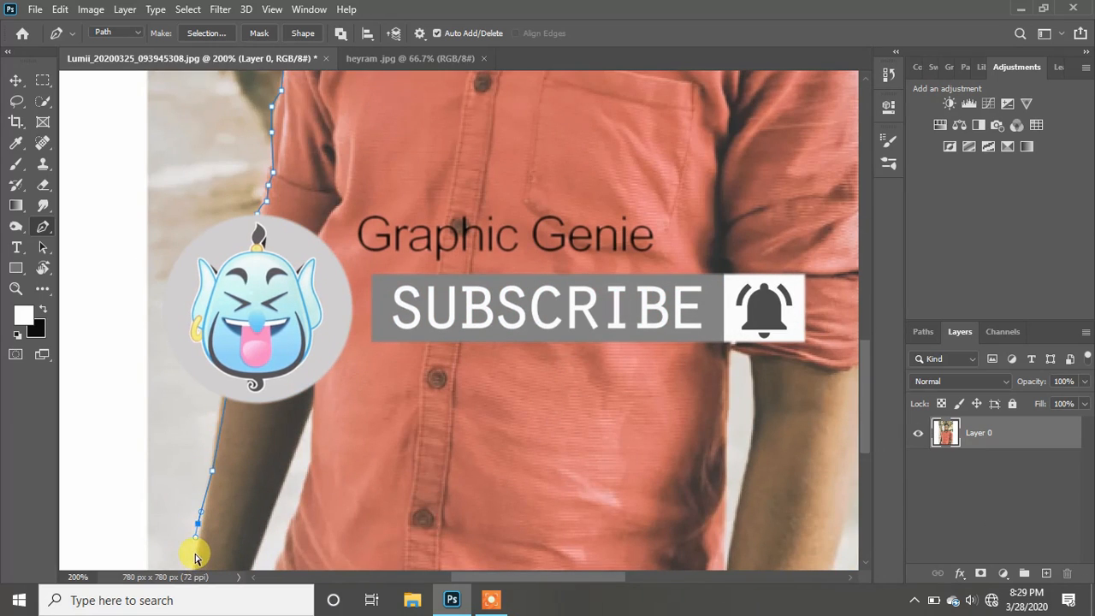
pyautogui.hotkey('ctrl', 'z')
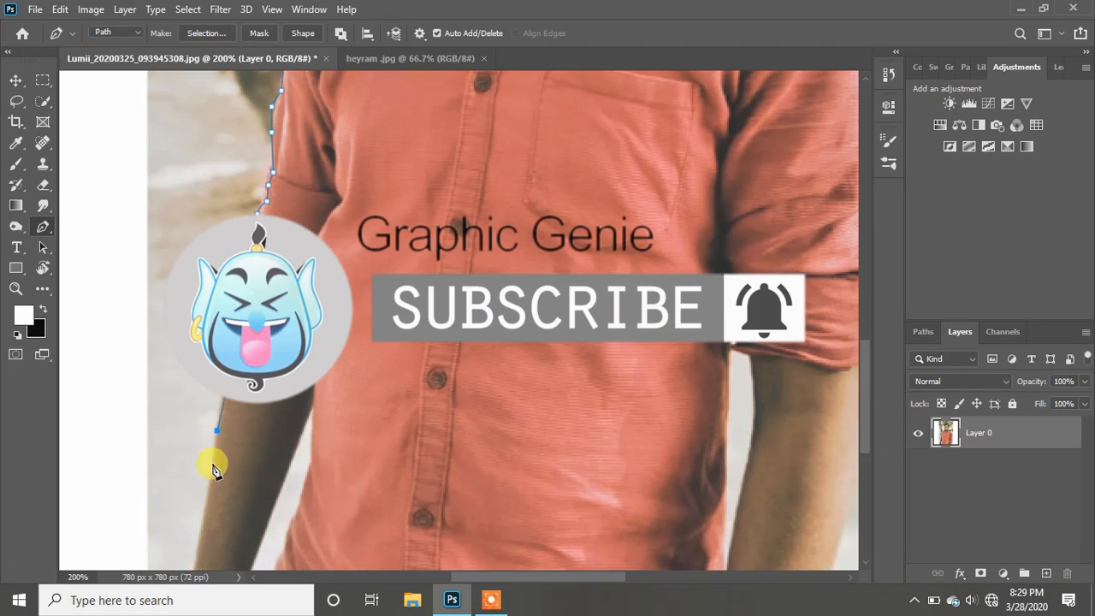
pyautogui.click(212, 468)
pyautogui.click(207, 511)
pyautogui.click(196, 542)
pyautogui.scroll(-5, 195, 539)
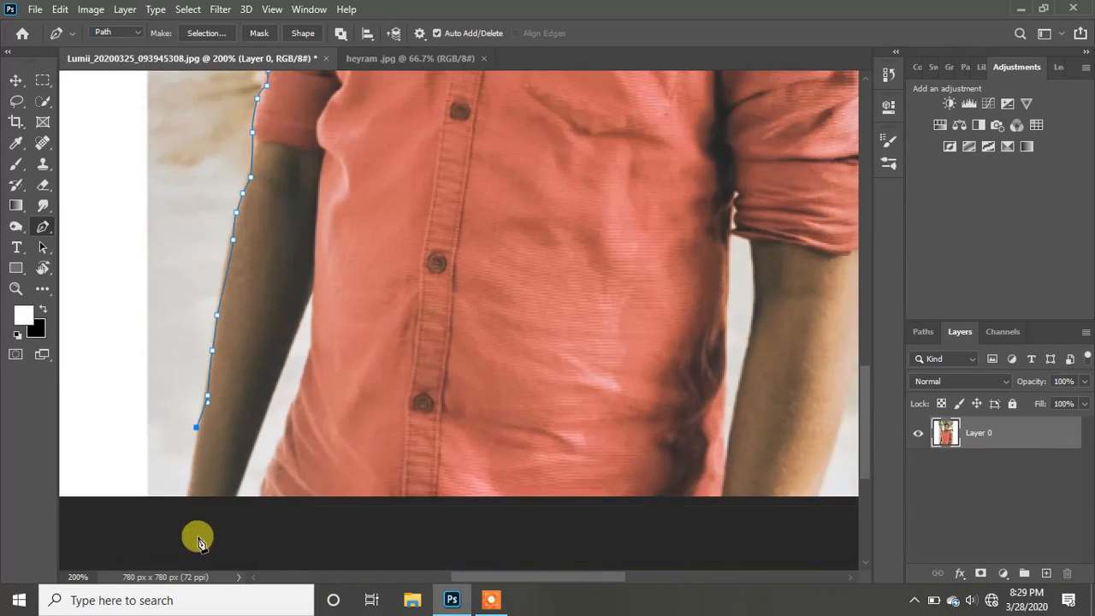
pyautogui.click(191, 433)
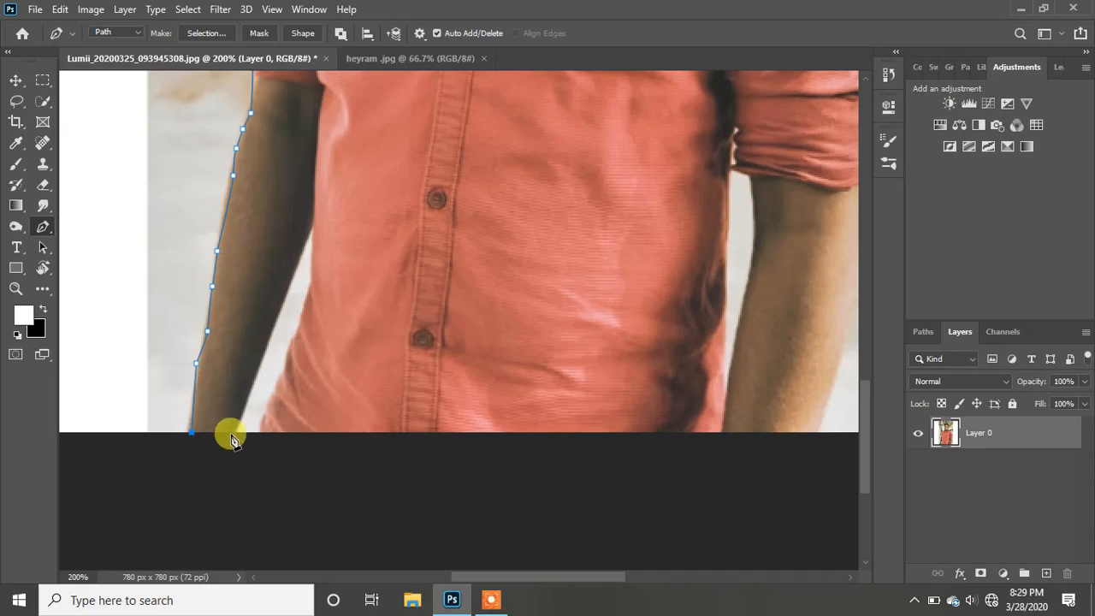
# Run the path along the photo's lower border to the opposite arm and trace that forearm's outer edge up to the cuff
pyautogui.click(815, 438)
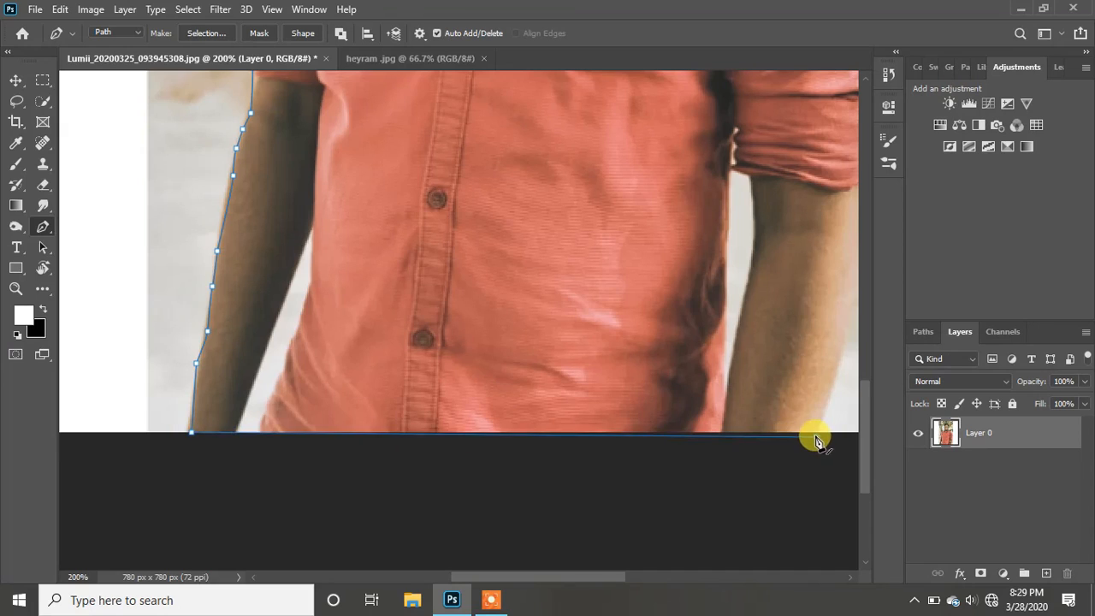
pyautogui.scroll(3, 804, 410)
pyautogui.moveTo(697, 379); pyautogui.dragTo(389, 300)
pyautogui.scroll(-1, 389, 299)
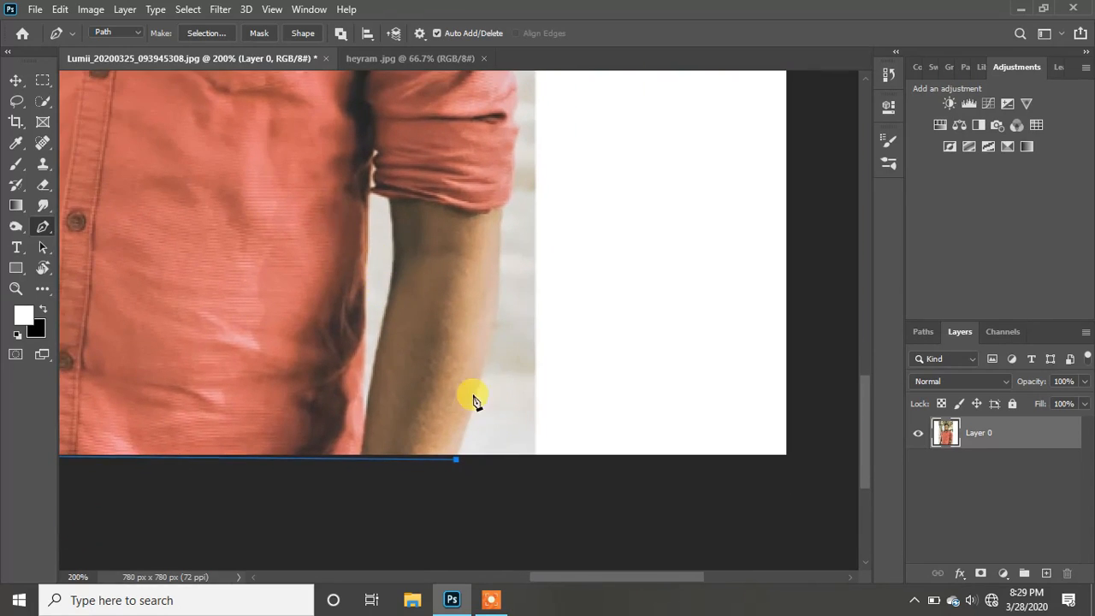
pyautogui.click(474, 402)
pyautogui.click(487, 346)
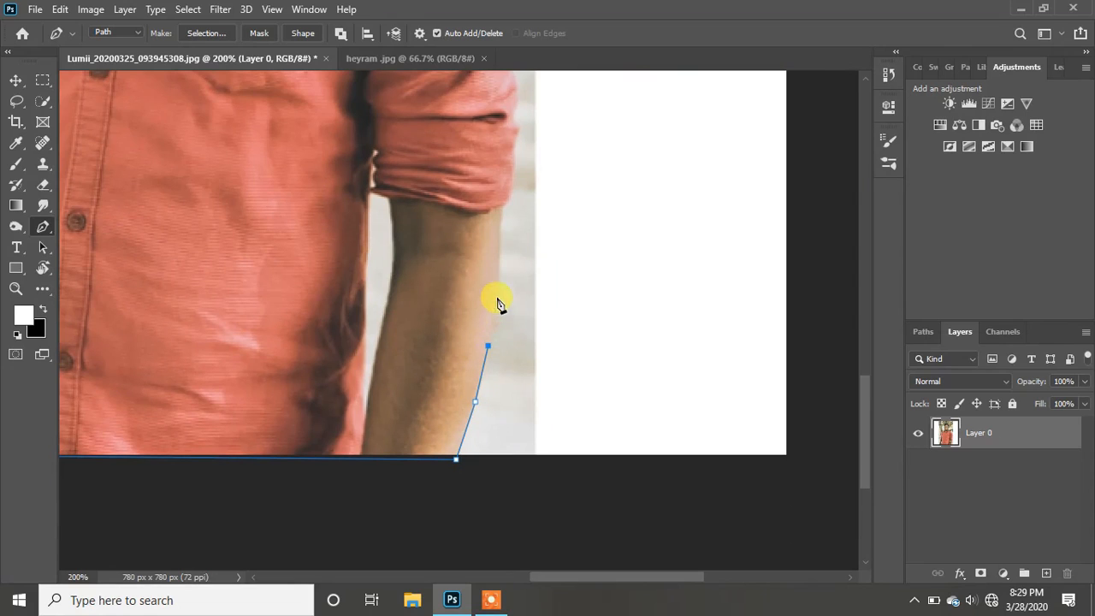
pyautogui.click(499, 233)
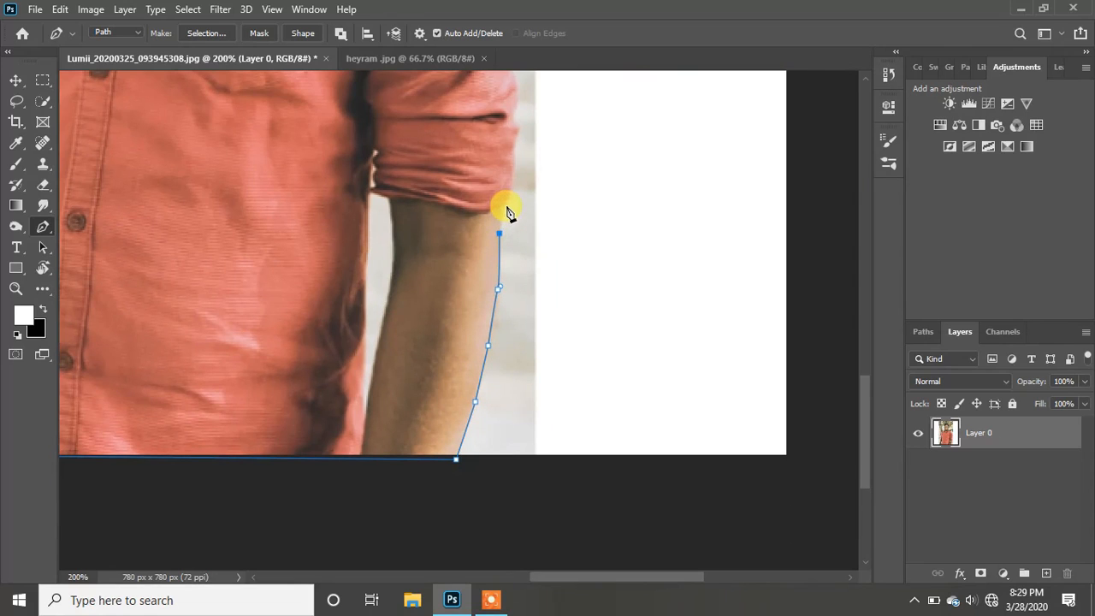
pyautogui.click(506, 208)
# Trace the path up the outer edge of the rolled cuff and the sleeve folds on the photo's right side
pyautogui.scroll(2, 519, 221)
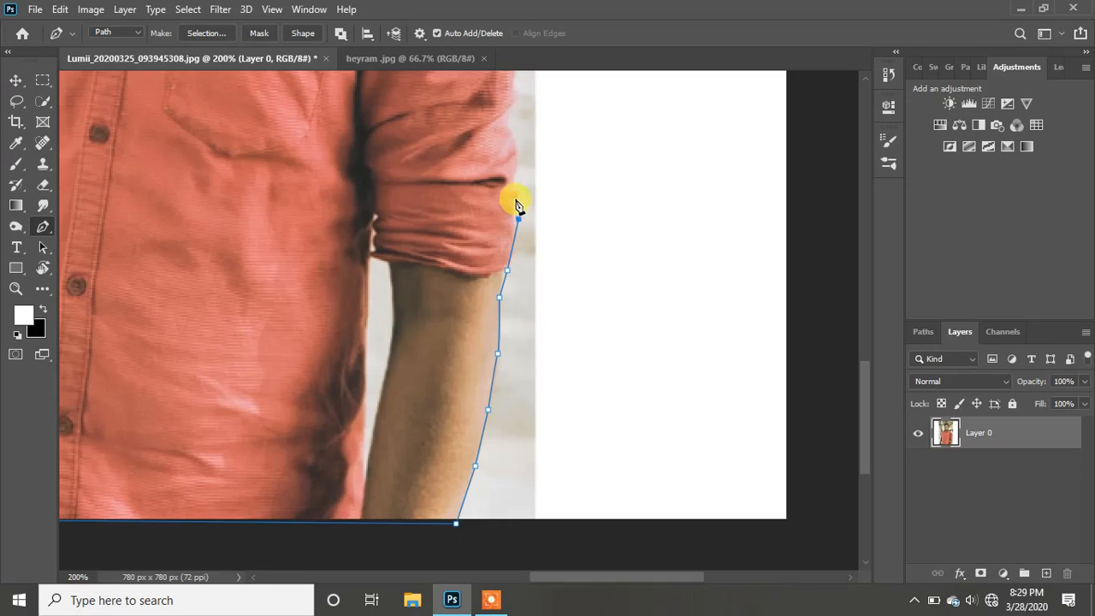
pyautogui.click(515, 200)
pyautogui.click(512, 180)
pyautogui.click(517, 170)
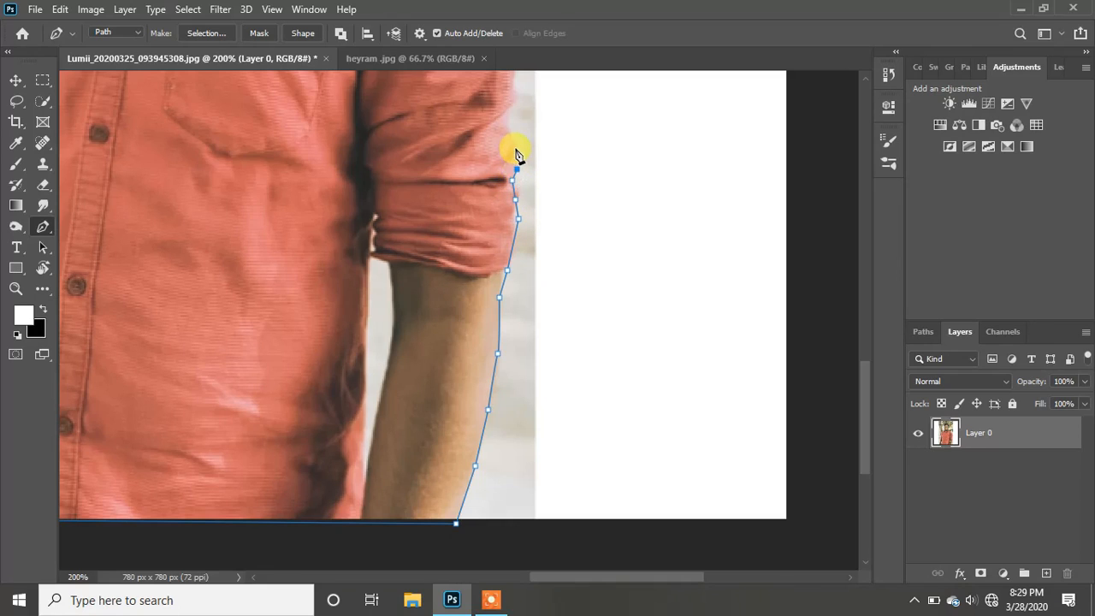
pyautogui.click(515, 148)
pyautogui.click(510, 120)
# Continue the path up the outer edge of the upper sleeve to the shoulder seam
pyautogui.scroll(3, 510, 119)
pyautogui.click(518, 189)
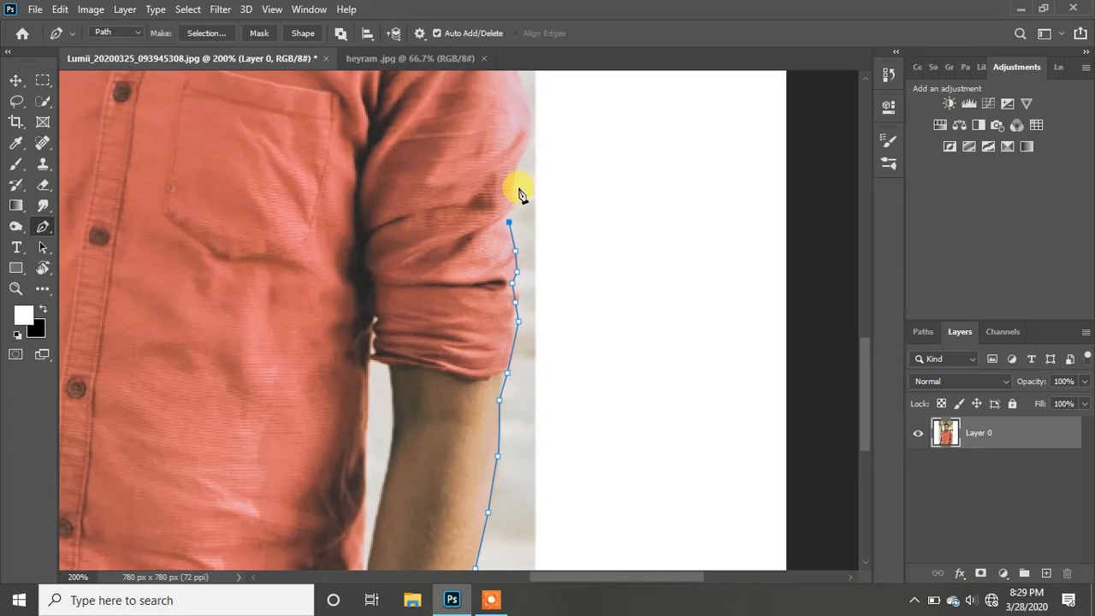
pyautogui.click(517, 172)
pyautogui.click(521, 155)
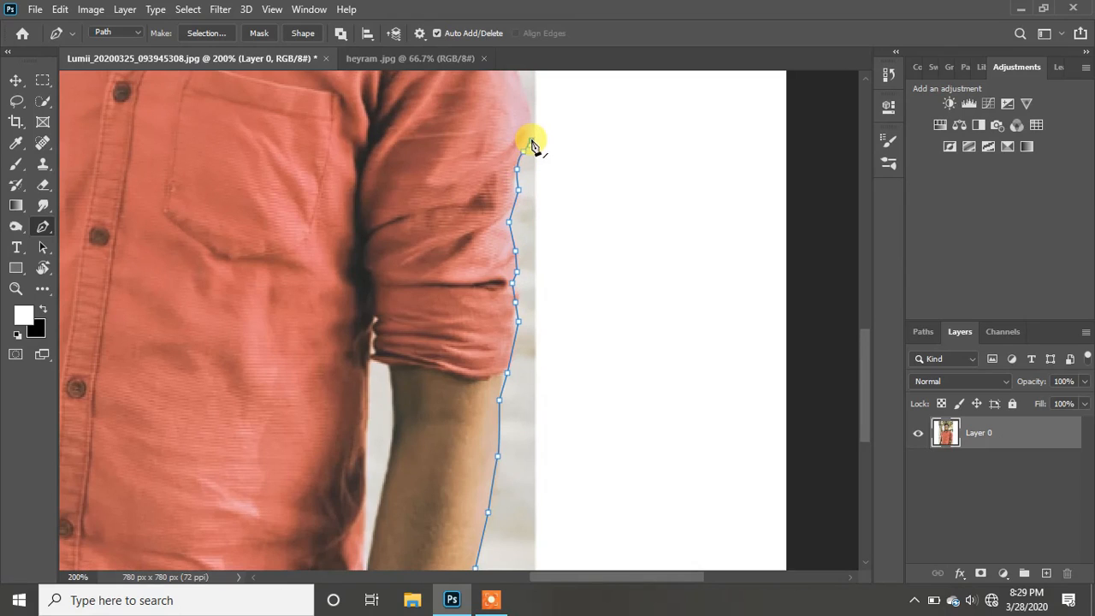
pyautogui.click(530, 144)
pyautogui.scroll(3, 530, 145)
pyautogui.click(530, 193)
pyautogui.click(519, 160)
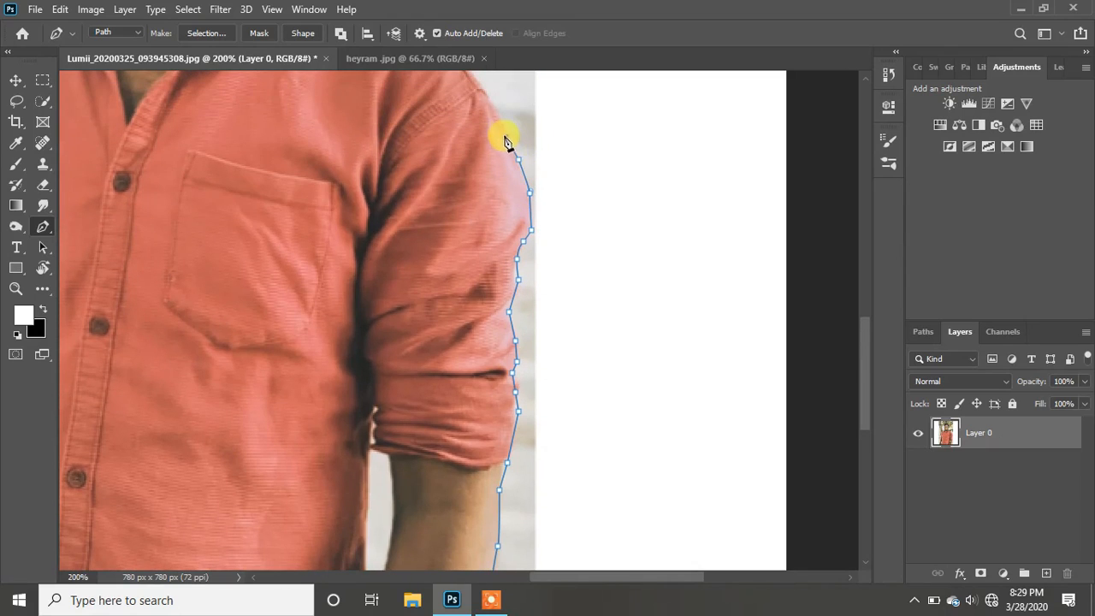
pyautogui.click(505, 137)
pyautogui.click(485, 96)
pyautogui.click(473, 90)
# Trace the path with the Pen tool along the top of the shoulder to the base of the shirt collar
pyautogui.scroll(2, 476, 97)
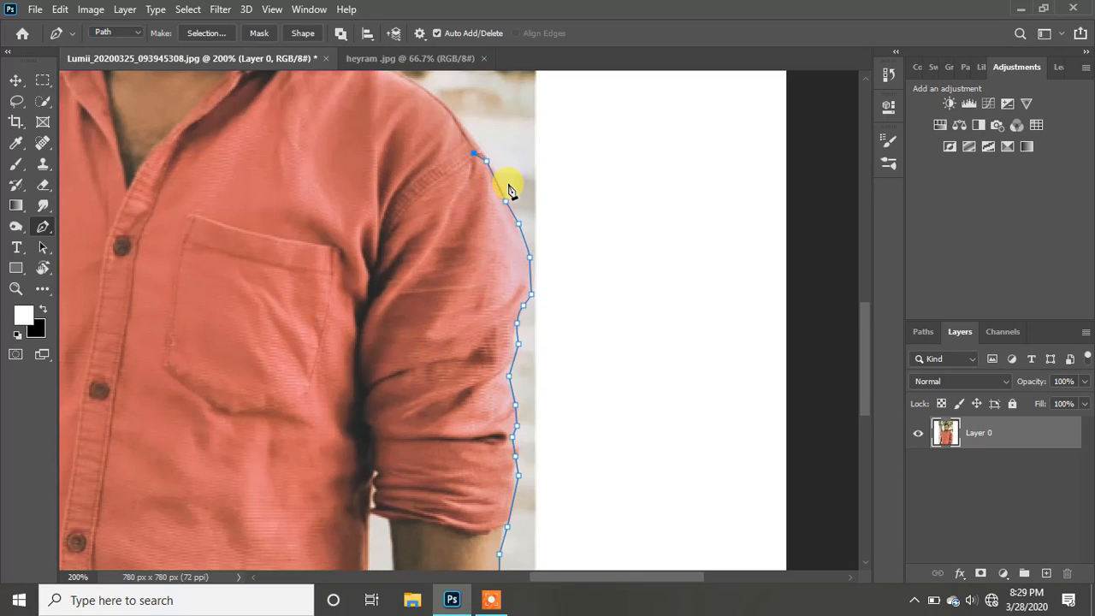
pyautogui.scroll(3, 508, 193)
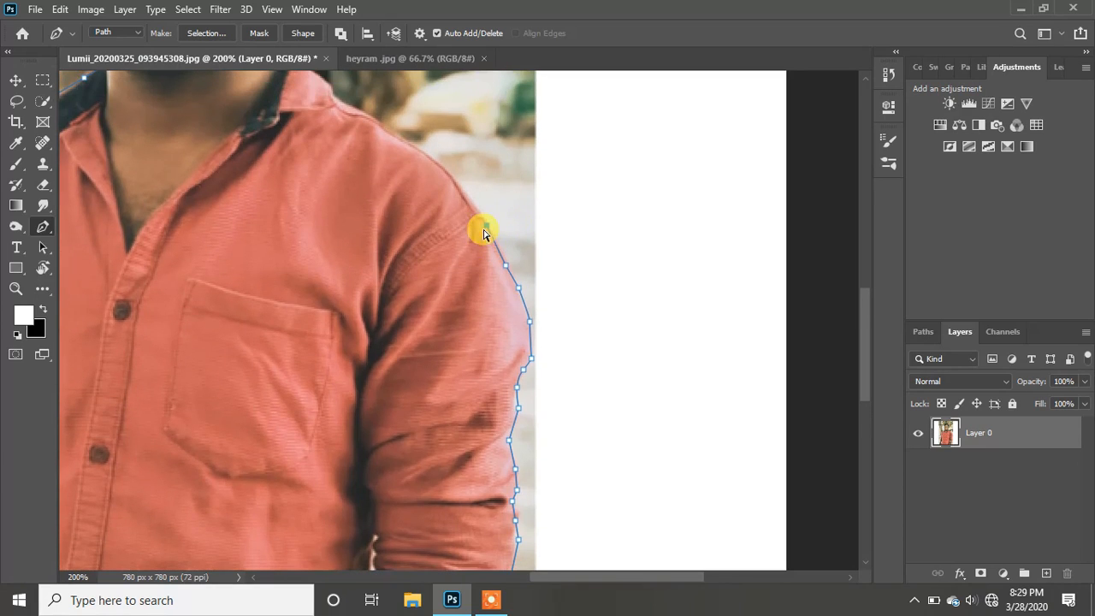
pyautogui.click(474, 200)
pyautogui.click(463, 193)
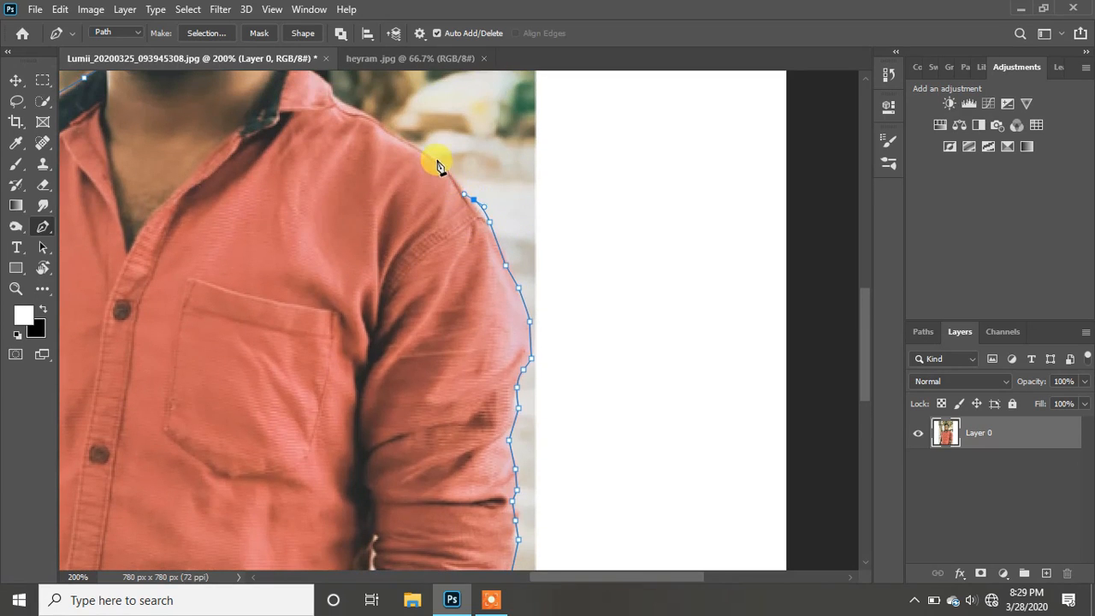
pyautogui.click(436, 159)
pyautogui.click(398, 136)
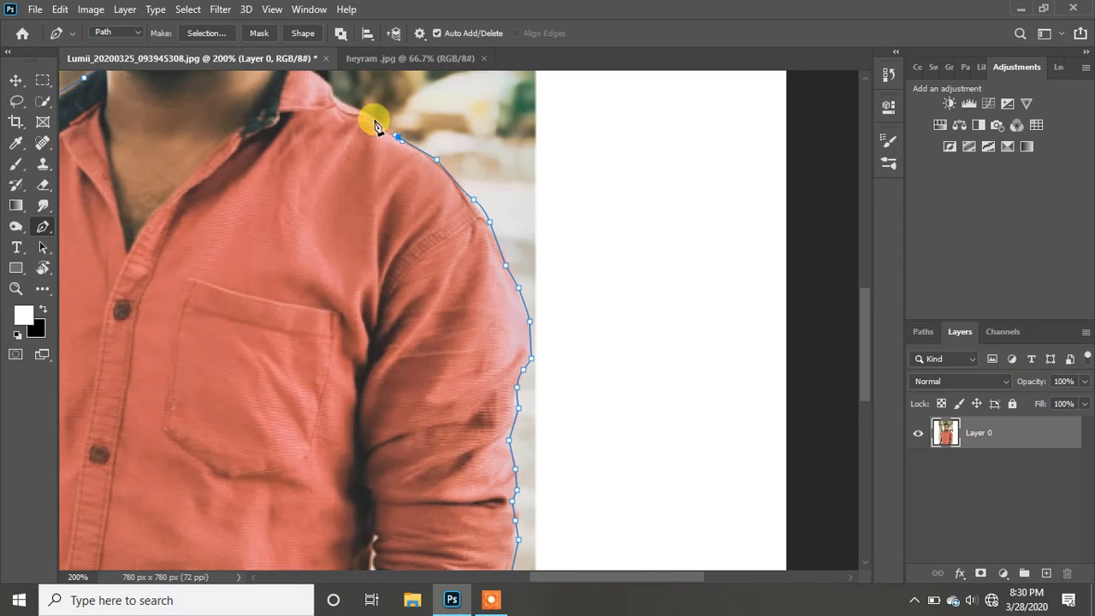
pyautogui.click(337, 101)
# Continue the path over the outer edge of the collar and up the side of the neck to the jaw
pyautogui.scroll(5, 346, 104)
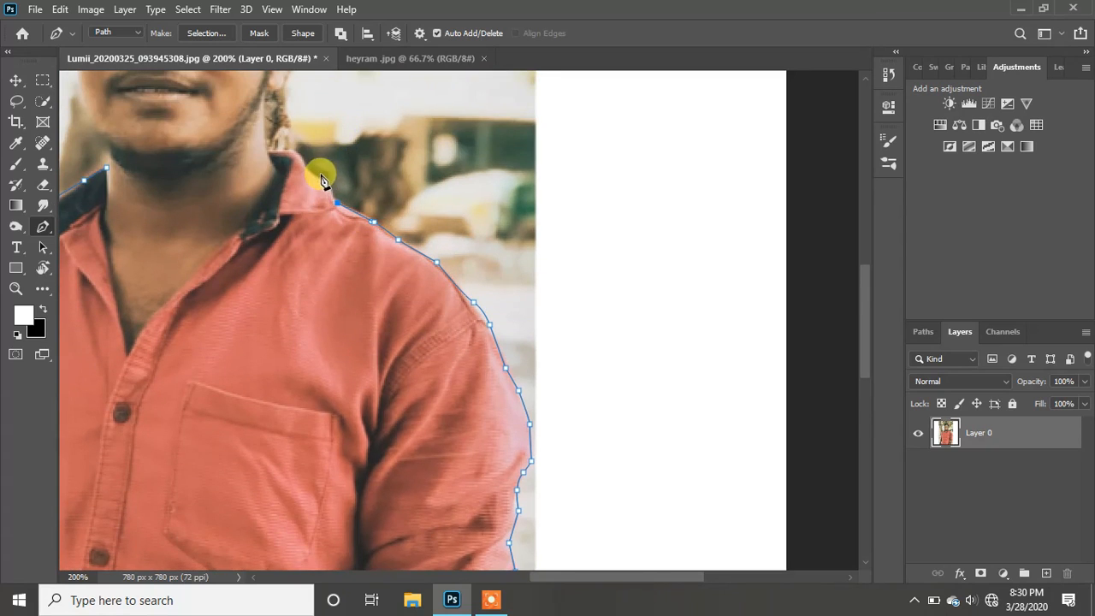
pyautogui.click(299, 160)
pyautogui.click(267, 148)
pyautogui.scroll(3, 291, 154)
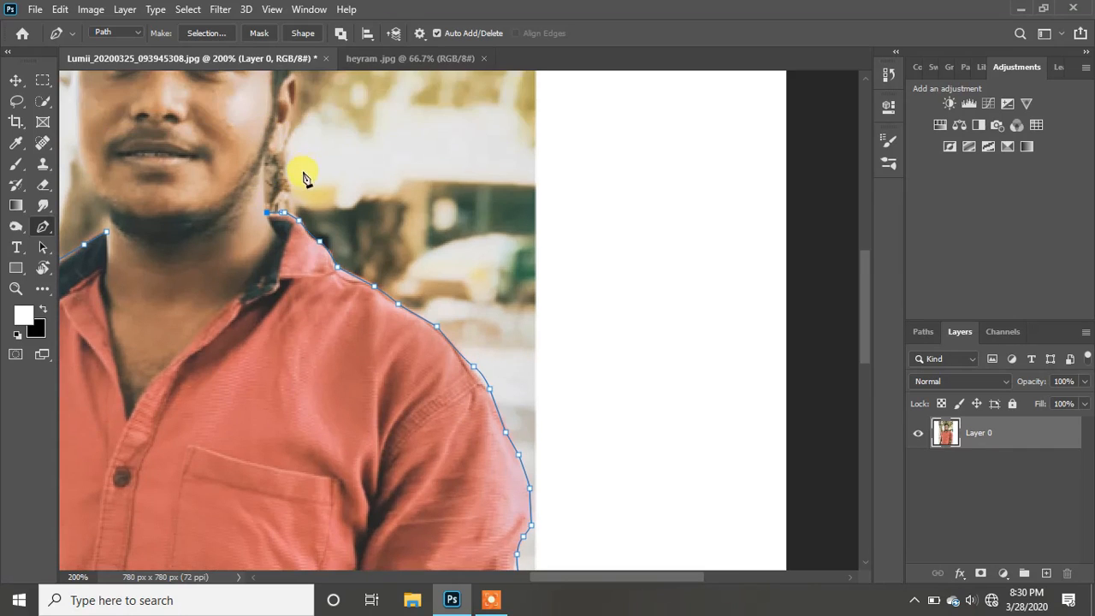
pyautogui.click(266, 154)
# Trace the path around the outer edge of the ear, from the earlobe up to the hairline
pyautogui.click(286, 143)
pyautogui.scroll(5, 290, 171)
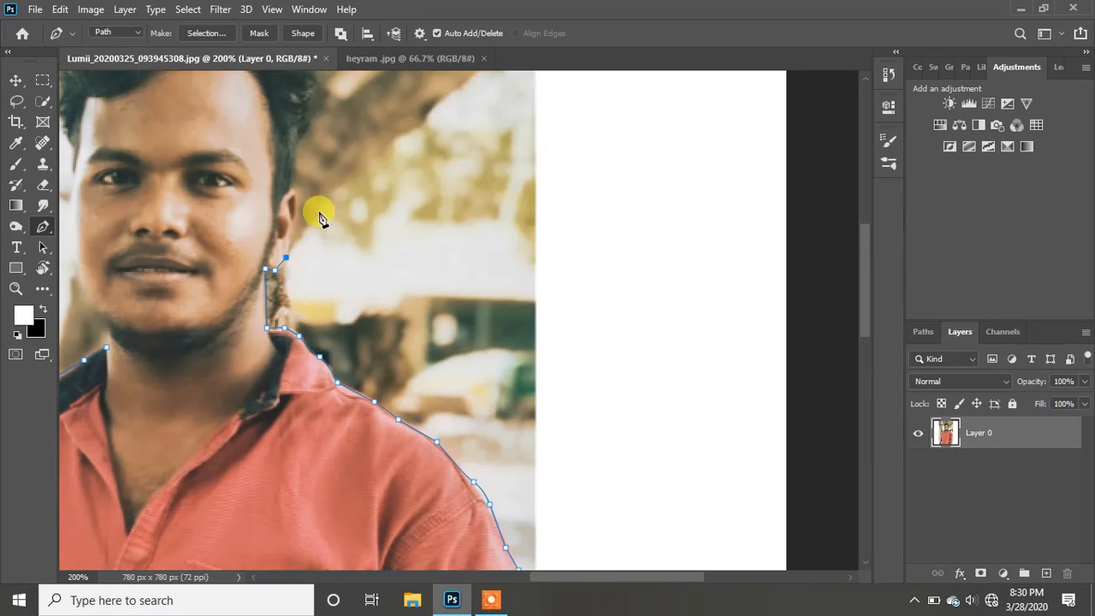
pyautogui.click(293, 227)
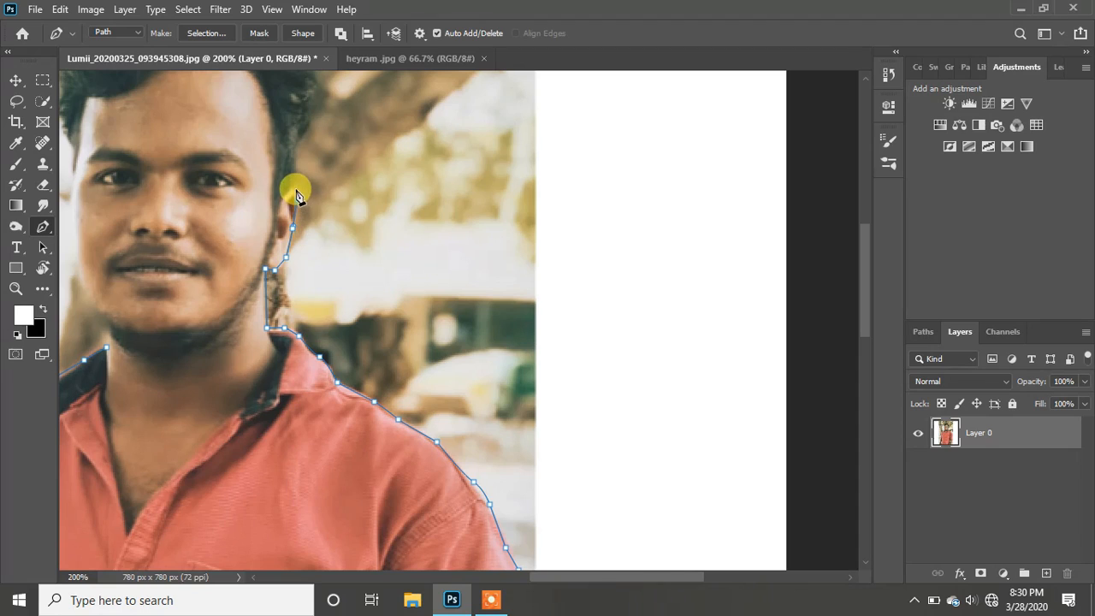
pyautogui.click(291, 191)
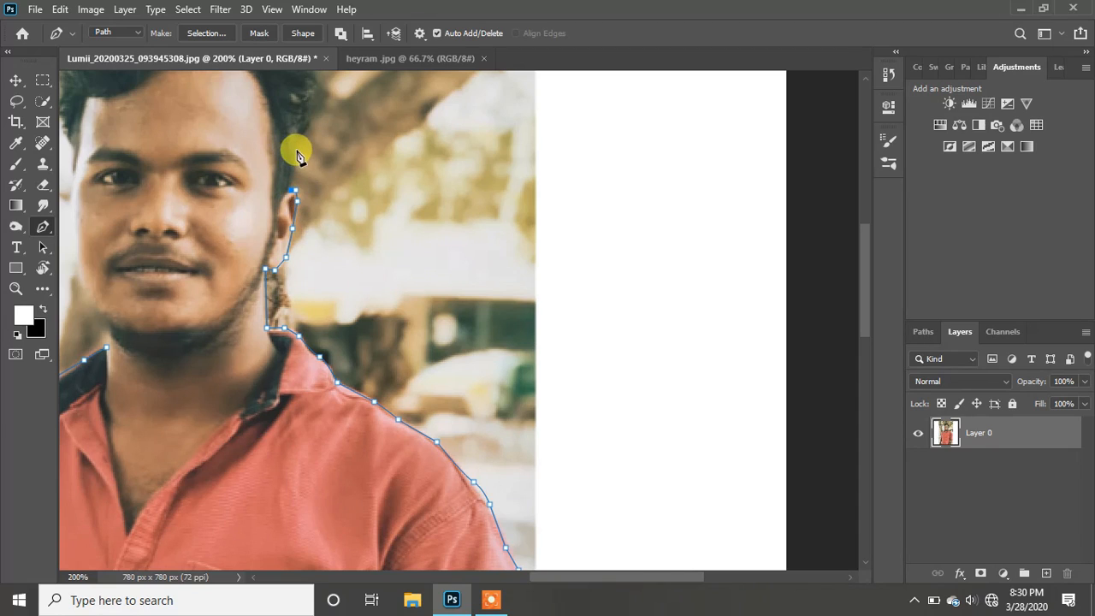
# Trace the side of the hair above the ear, replacing the anchors that miss the hair edge
pyautogui.click(296, 151)
pyautogui.click(307, 133)
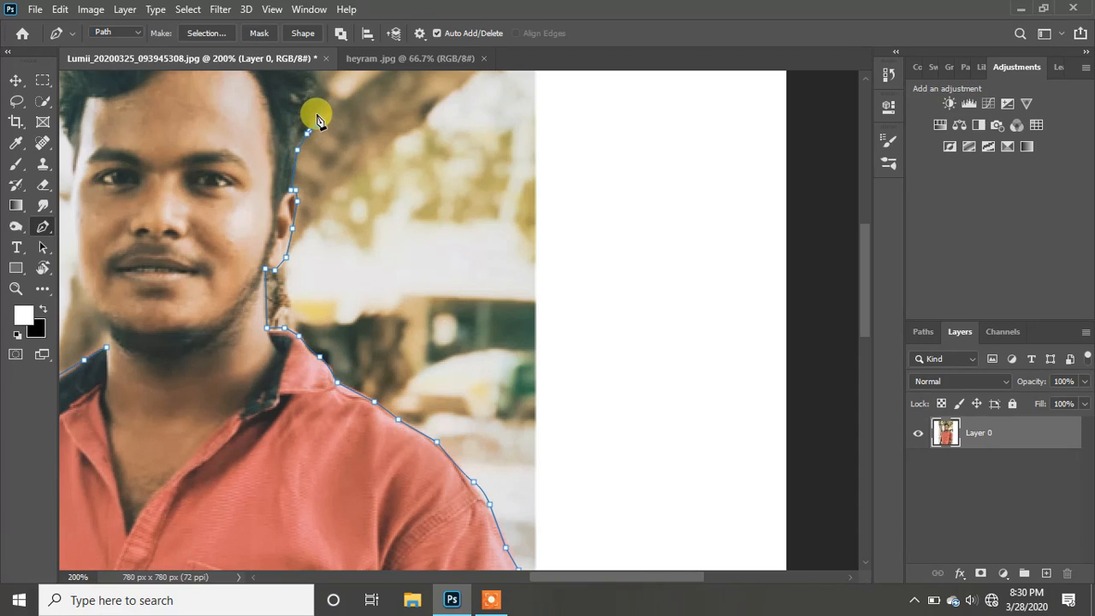
pyautogui.click(317, 113)
pyautogui.scroll(3, 331, 165)
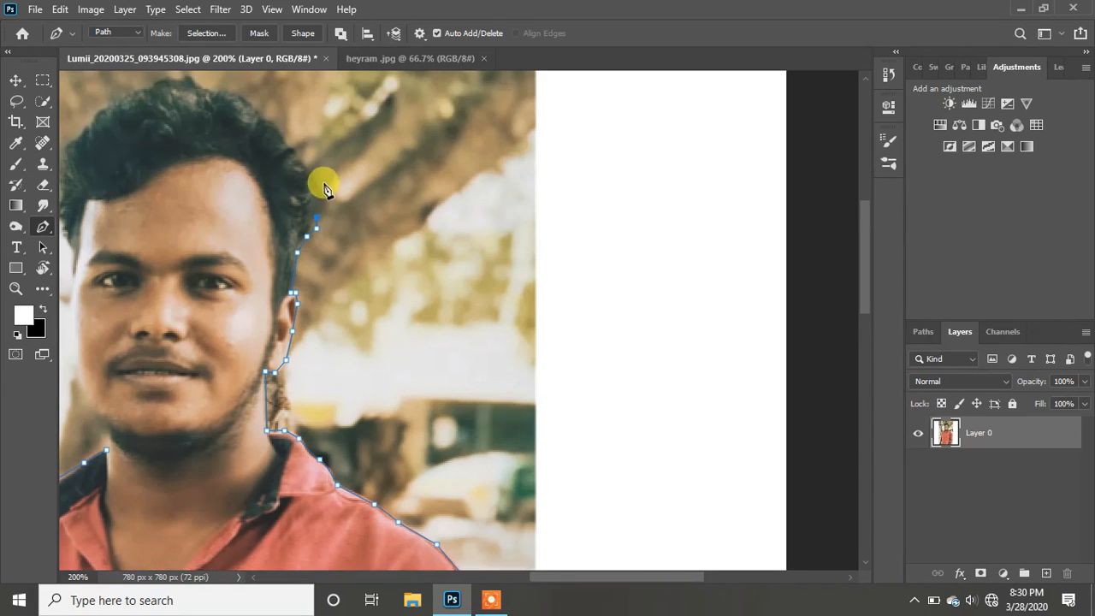
pyautogui.moveTo(319, 195); pyautogui.dragTo(312, 214)
pyautogui.keyDown('ctrl'); pyautogui.click(315, 210); pyautogui.keyUp('ctrl')
pyautogui.click(317, 207)
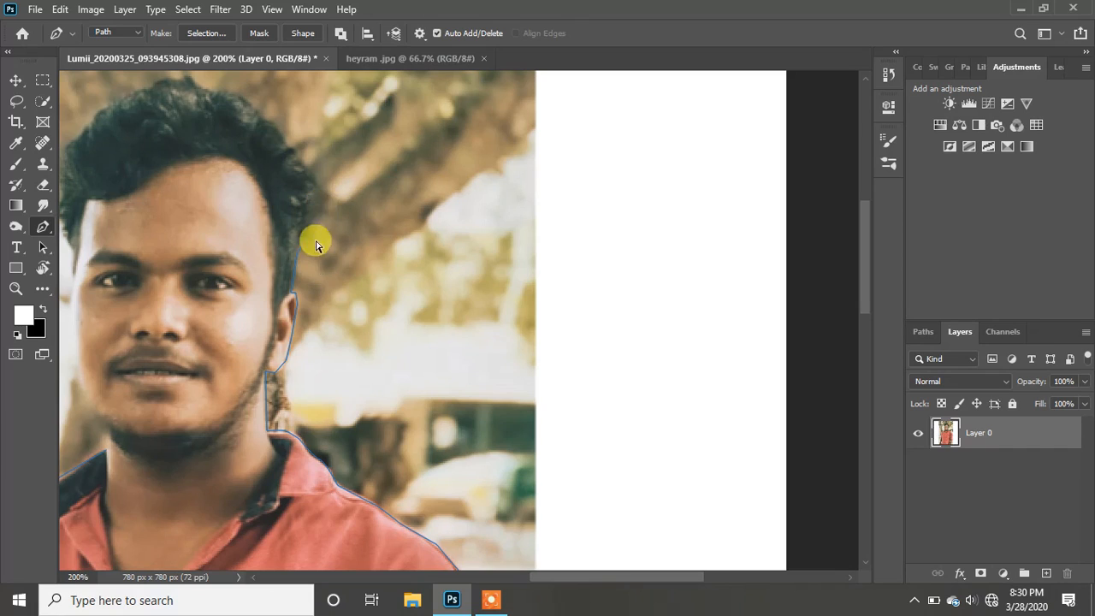
pyautogui.click(298, 252)
pyautogui.click(306, 224)
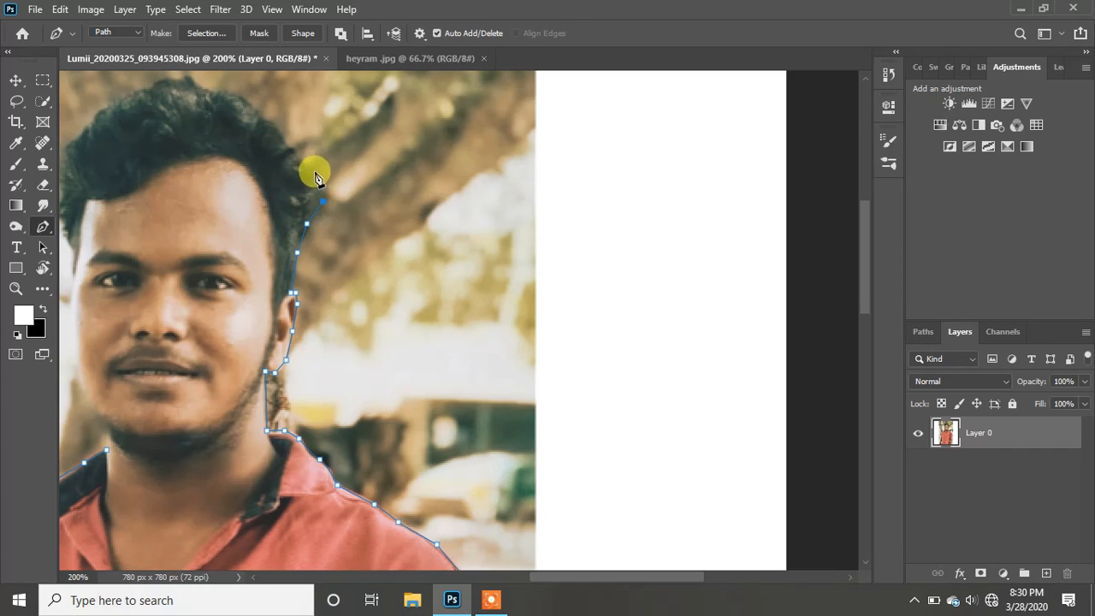
pyautogui.moveTo(314, 199); pyautogui.dragTo(313, 178)
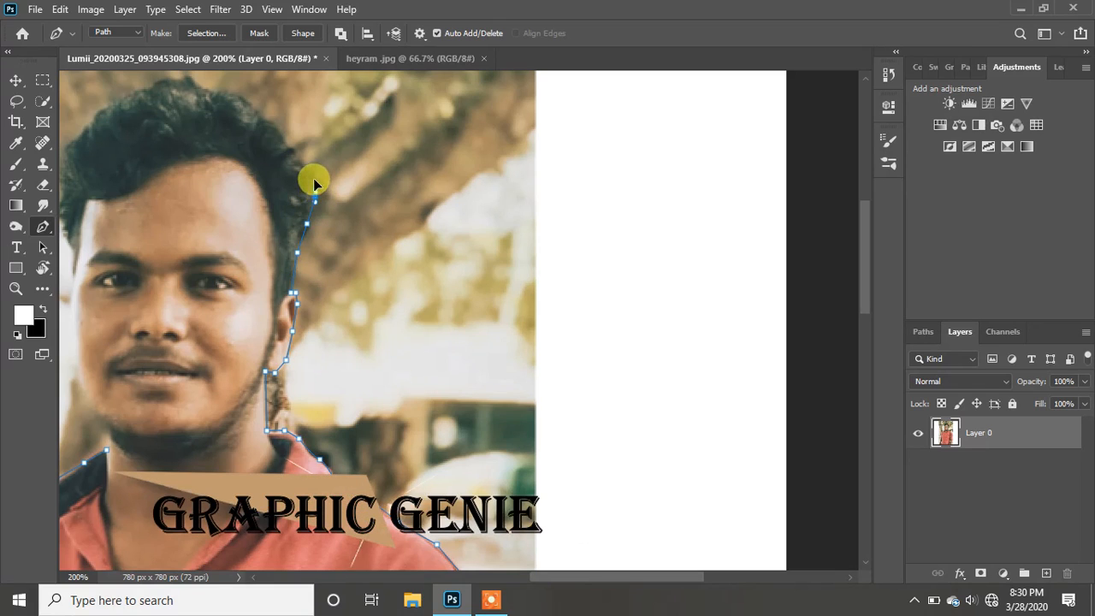
# Continue the path over the crown of the head, following the top edge of the hair
pyautogui.click(291, 147)
pyautogui.click(262, 119)
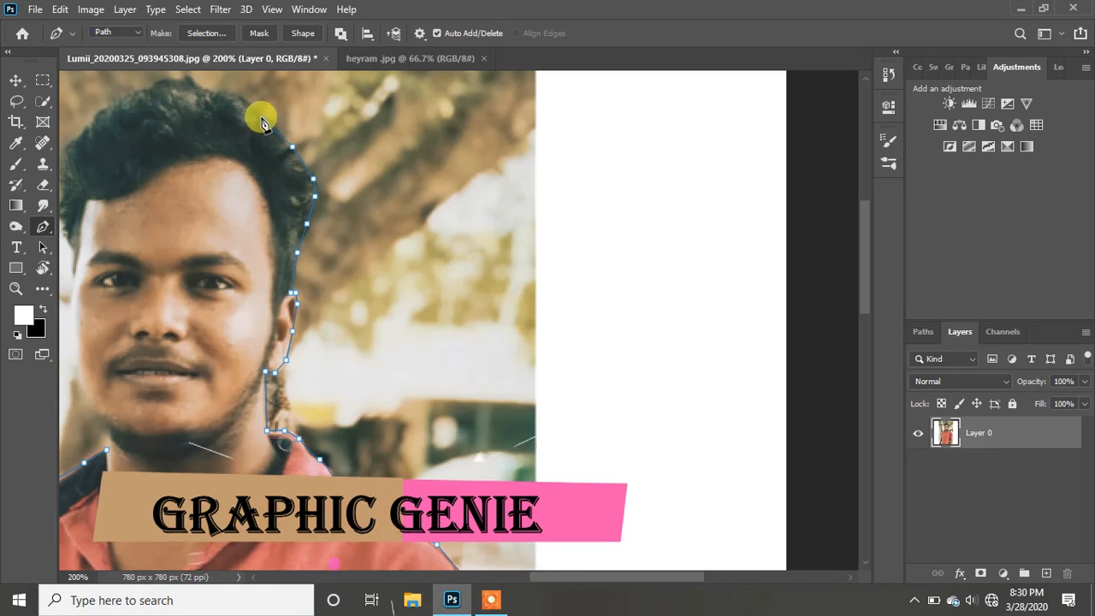
pyautogui.click(227, 91)
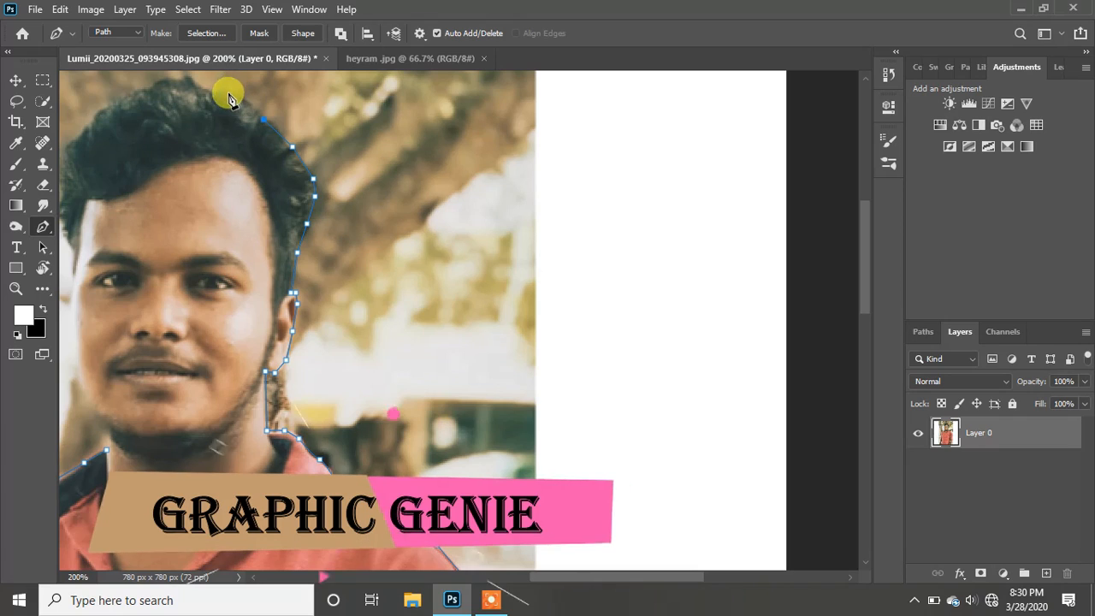
pyautogui.click(179, 80)
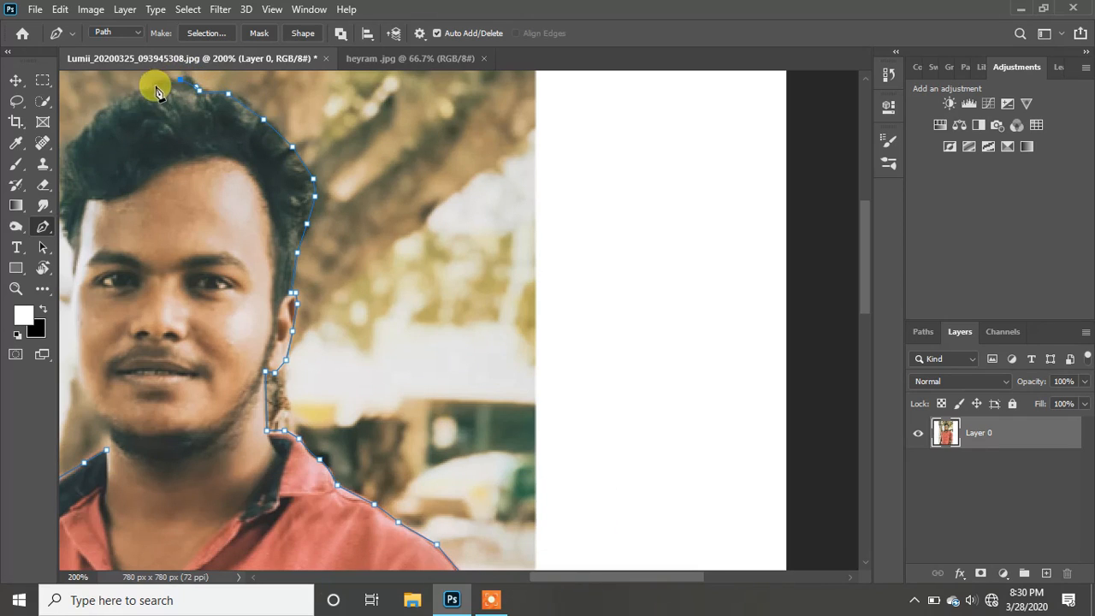
pyautogui.click(156, 85)
pyautogui.click(124, 99)
pyautogui.click(109, 113)
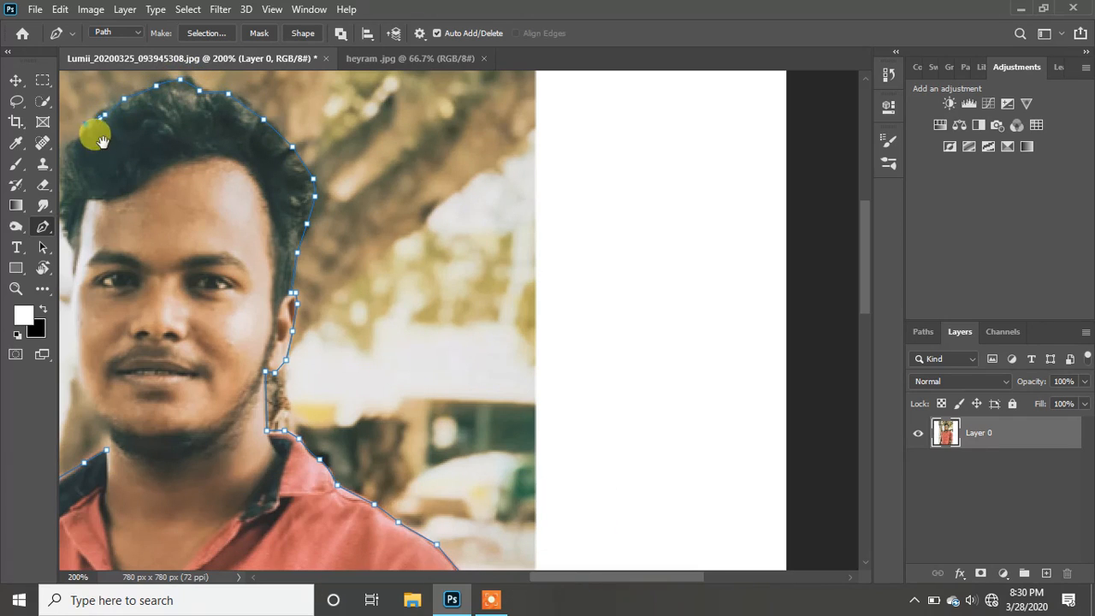
# Trace the path down the hair on the opposite side of the head toward the temple
pyautogui.moveTo(93, 134); pyautogui.dragTo(186, 124)
pyautogui.click(185, 120)
pyautogui.click(172, 137)
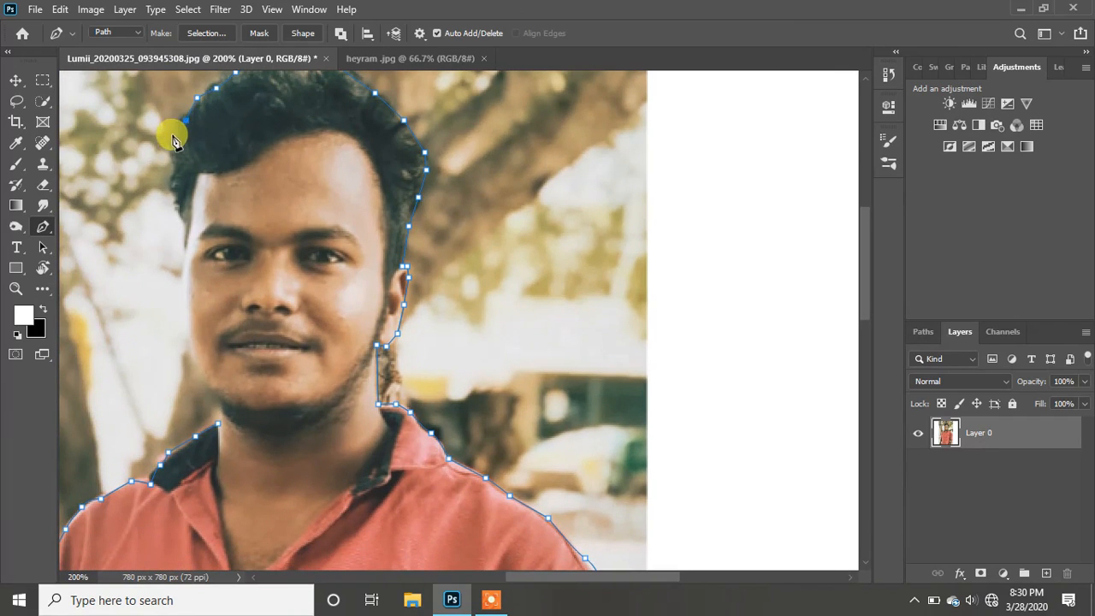
pyautogui.click(171, 159)
pyautogui.click(168, 187)
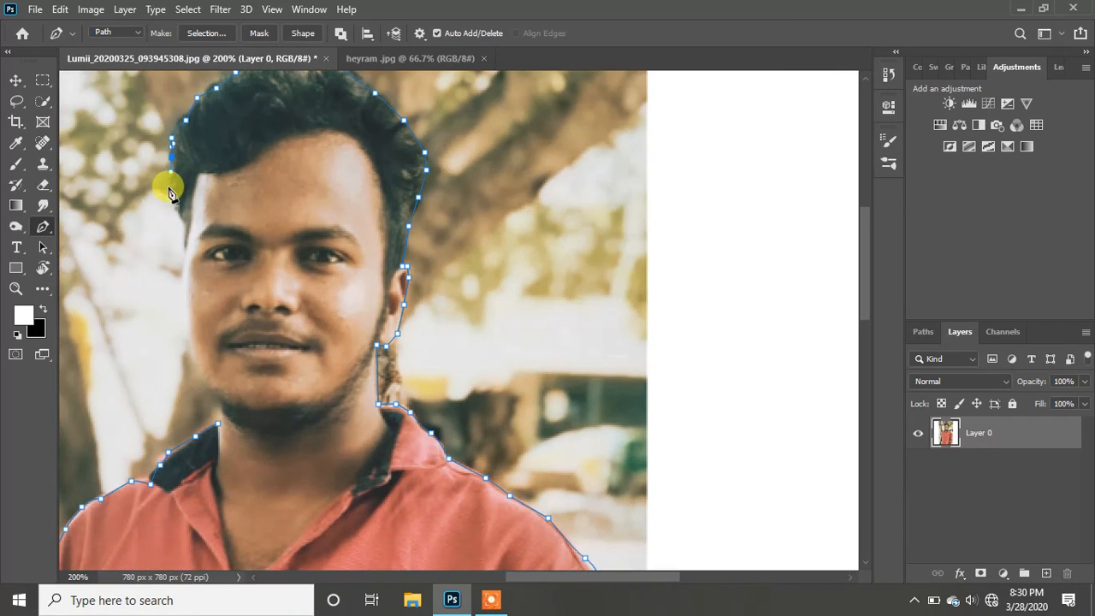
# Trace the temple, cheek and jaw down to the path's starting anchor at the collar
pyautogui.click(181, 239)
pyautogui.click(184, 274)
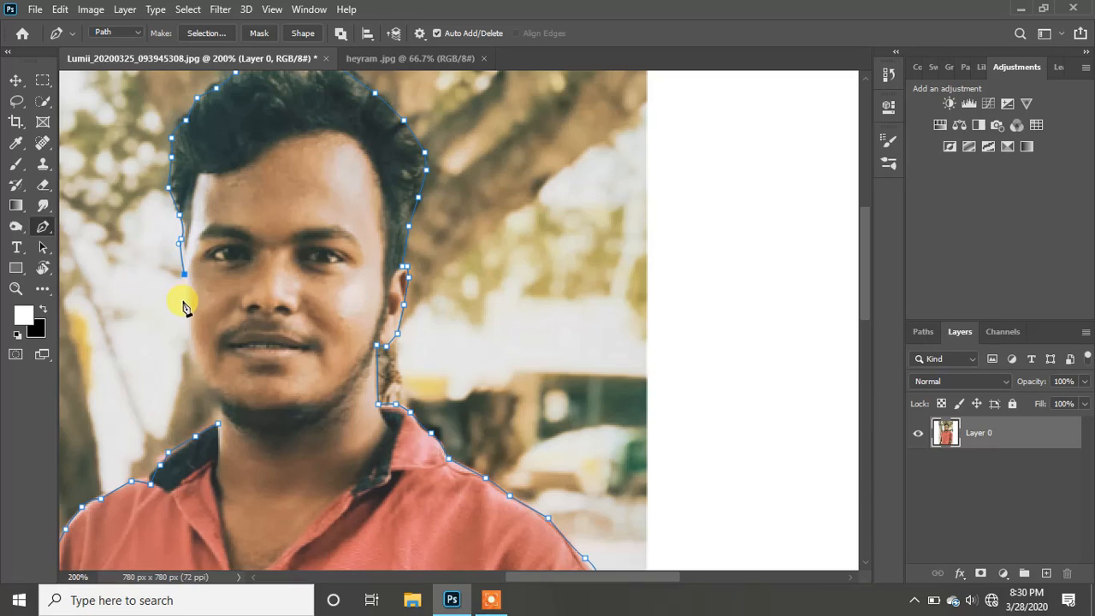
pyautogui.click(182, 301)
pyautogui.click(187, 338)
pyautogui.click(197, 375)
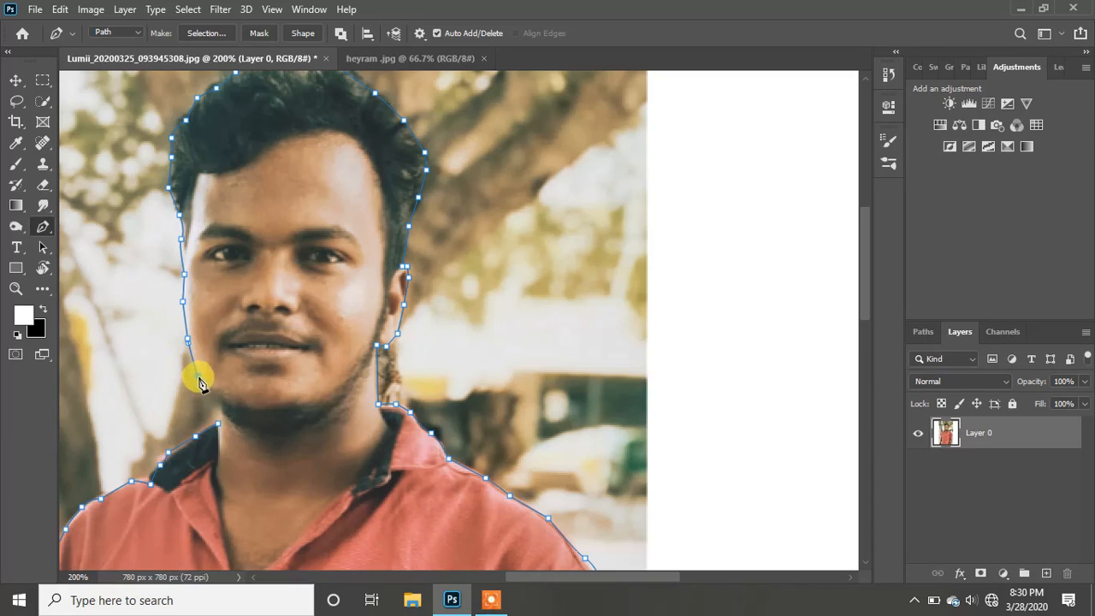
pyautogui.click(212, 396)
pyautogui.click(215, 415)
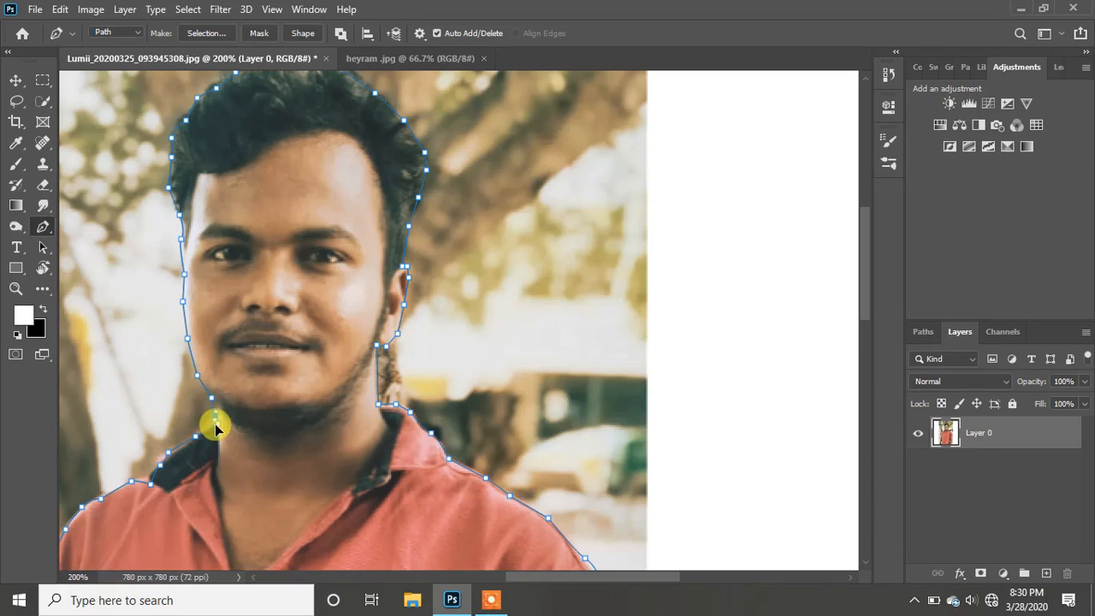
# Convert the path into a new anti-aliased selection with a 0-pixel feather radius and copy the selected man to a new layer
pyautogui.rightClick(316, 319)
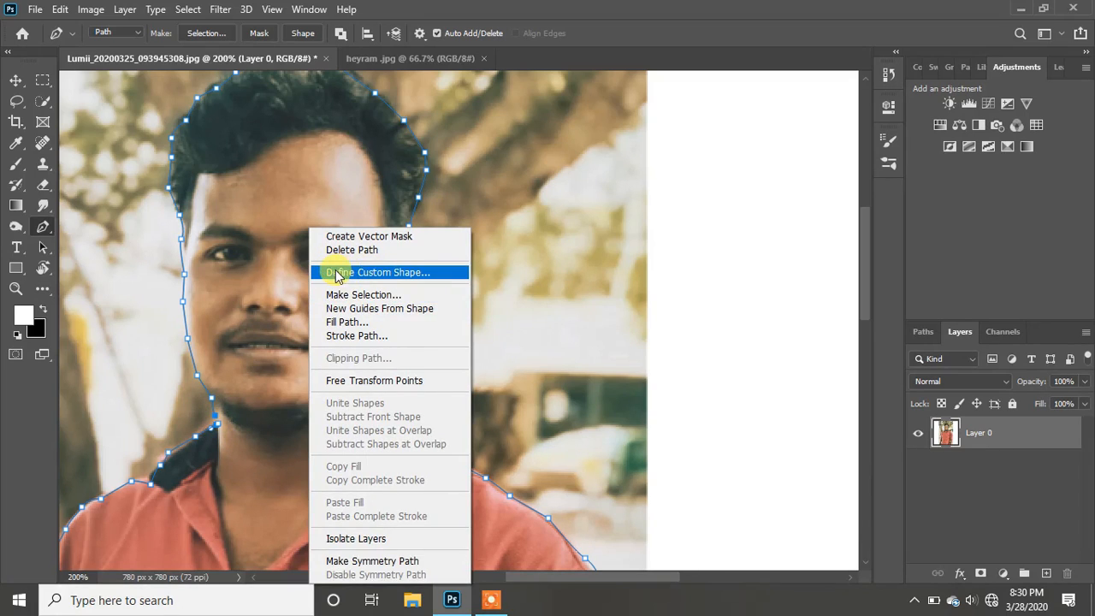
pyautogui.click(387, 296)
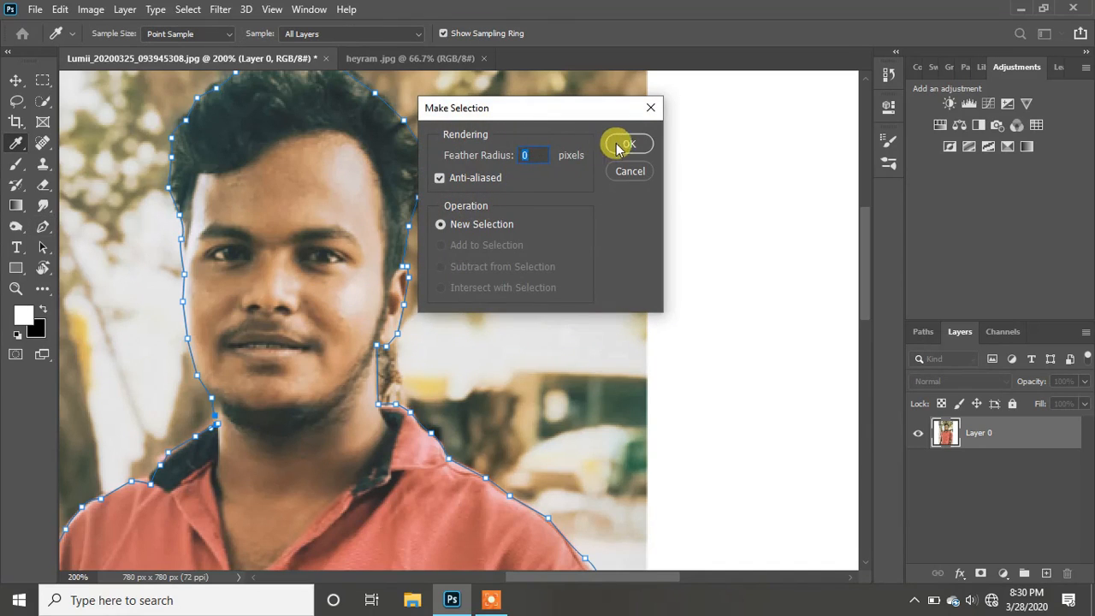
pyautogui.click(625, 144)
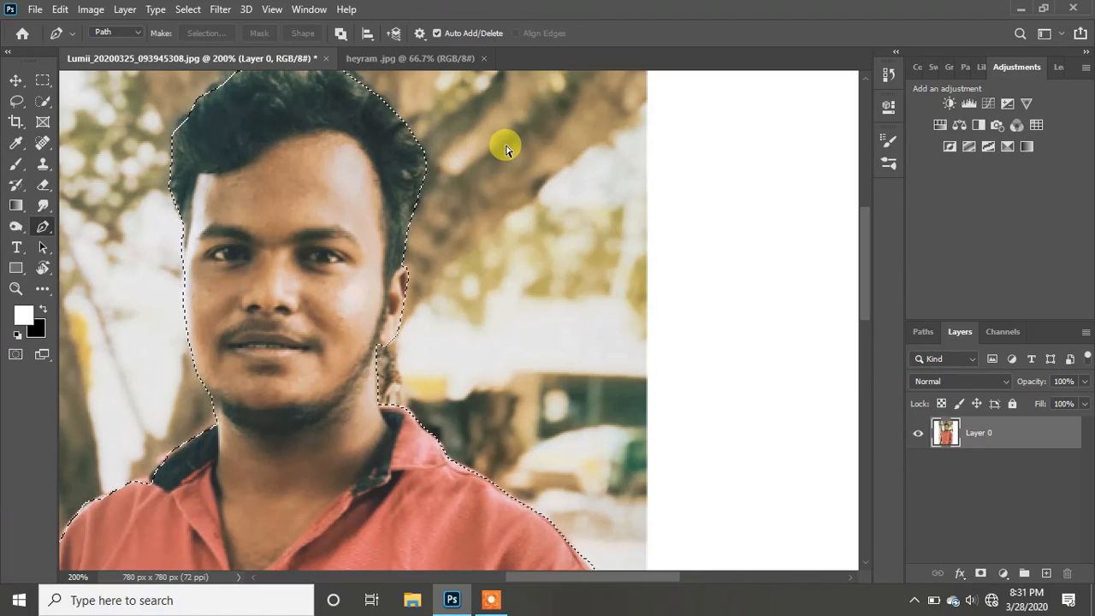
pyautogui.hotkey('ctrl', 'j')
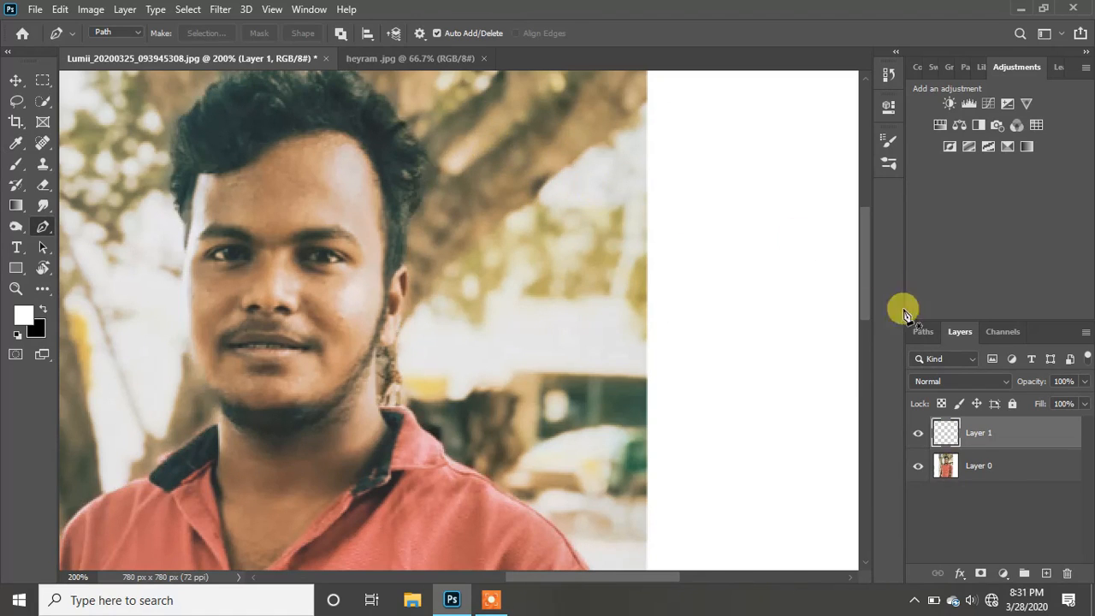
pyautogui.click(920, 465)
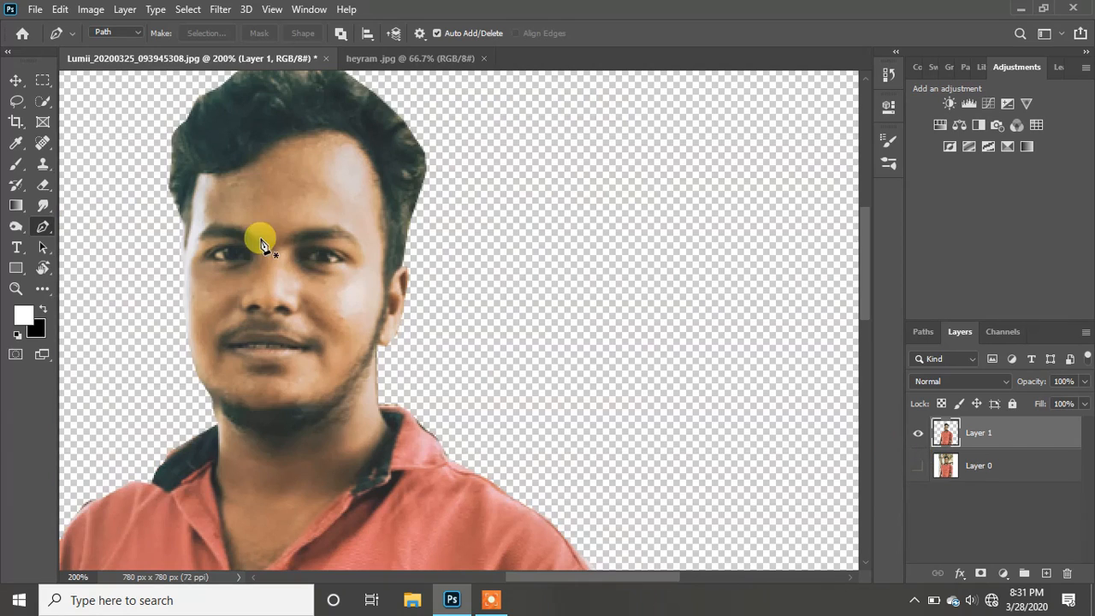
pyautogui.hotkey('ctrl', 'z')
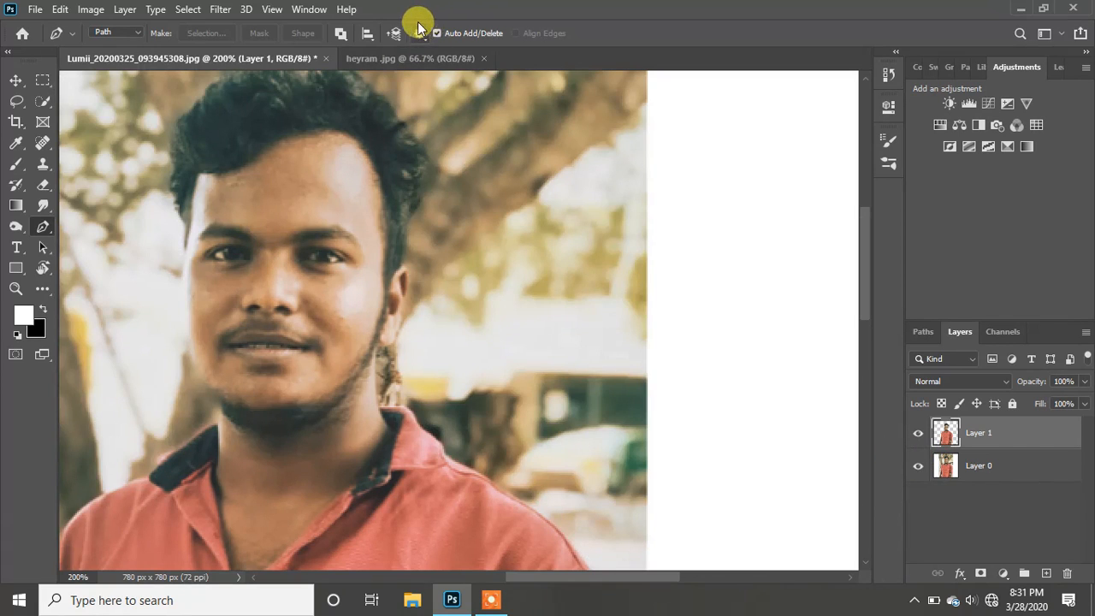
pyautogui.hotkey('ctrl', 'j')
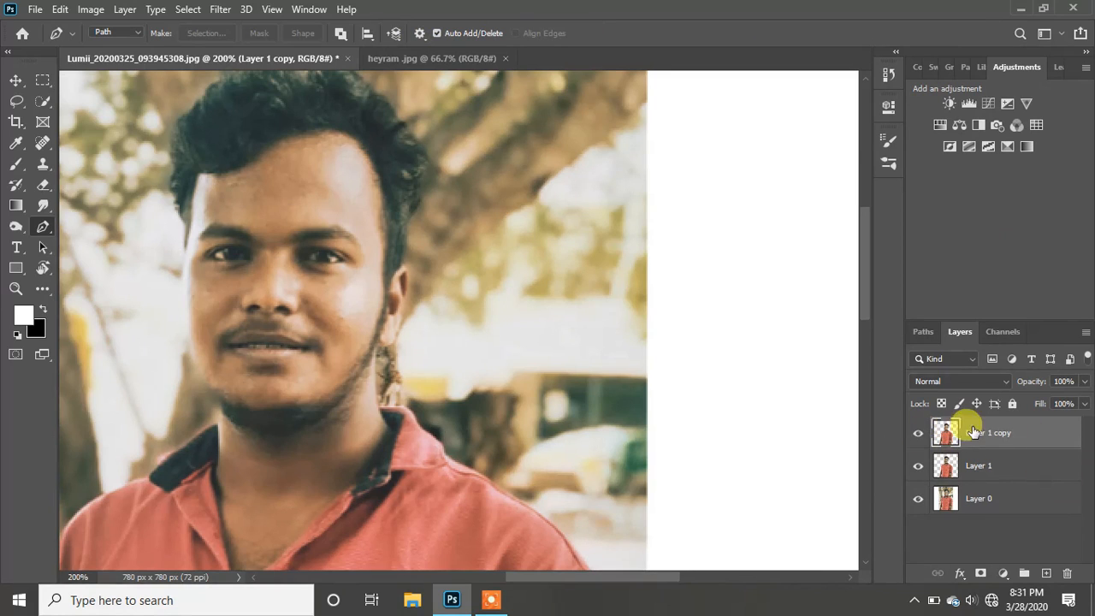
pyautogui.press('Delete')
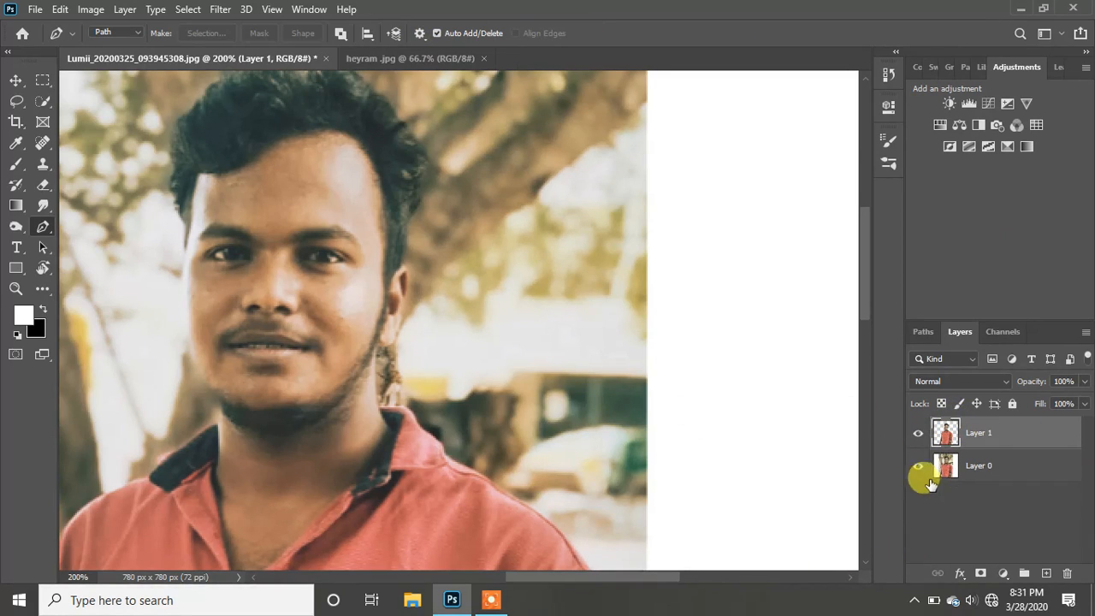
pyautogui.click(918, 466)
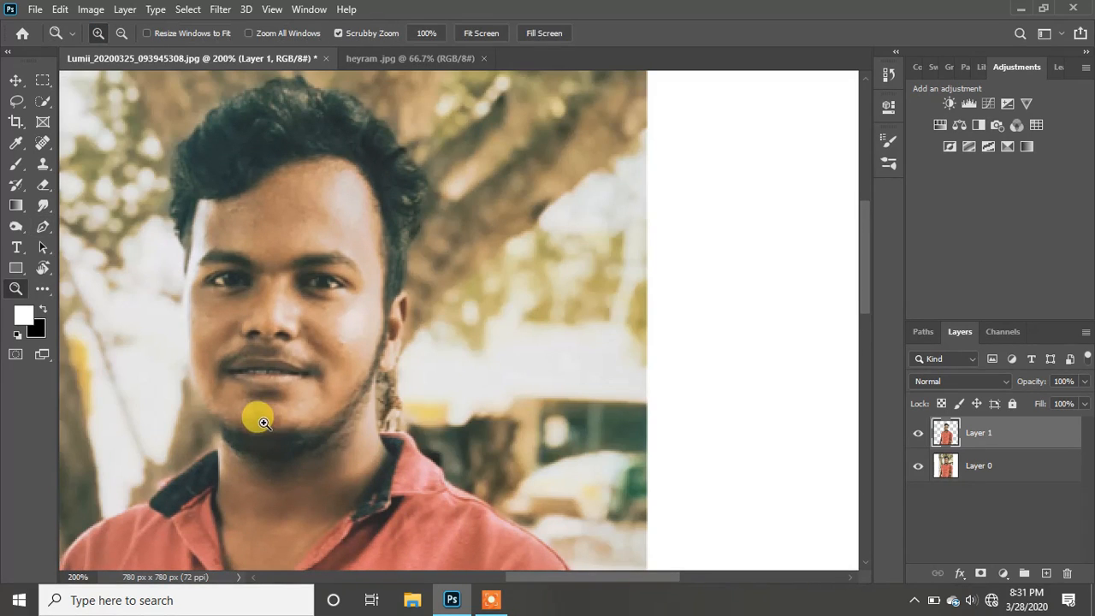
# Hide Layer 0 and set the Eraser's brush size to 4 pixels for cleaning the cutout's edges on Layer 1
pyautogui.click(918, 467)
pyautogui.click(42, 185)
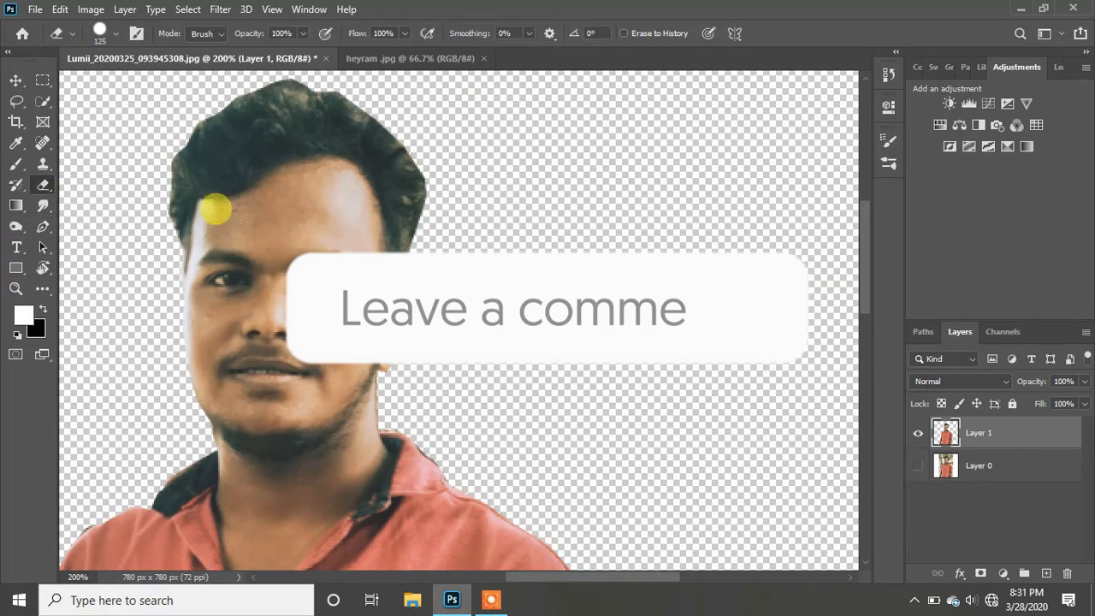
pyautogui.press('[')
pyautogui.press('[')
pyautogui.press('[')
pyautogui.press('[')
pyautogui.press('[')
pyautogui.press('[')
pyautogui.press('[')
pyautogui.press('[')
pyautogui.press('[')
pyautogui.press('[')
pyautogui.press('[')
pyautogui.press('[')
pyautogui.press('[')
pyautogui.press('[')
pyautogui.press('[')
pyautogui.press('[')
pyautogui.press('[')
pyautogui.press('[')
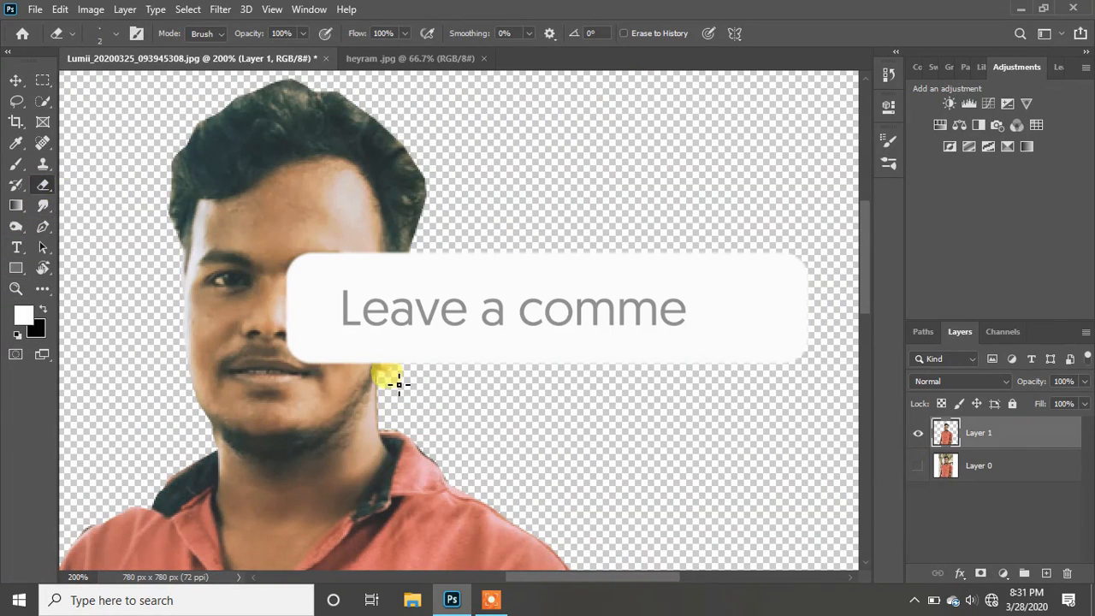
pyautogui.press(']')
pyautogui.press(']')
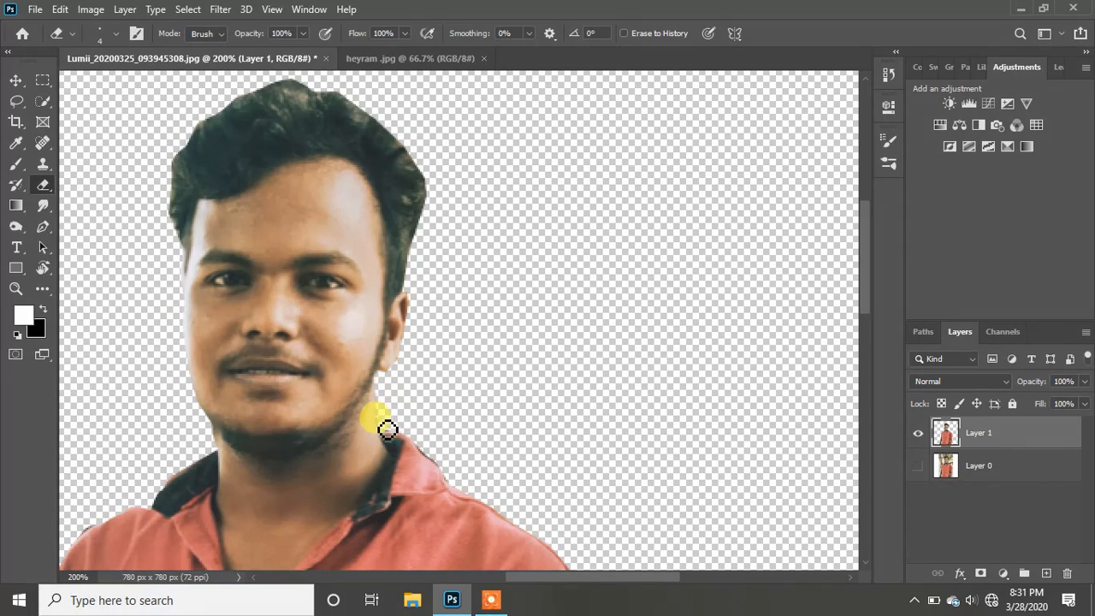
# Erase a thin strip of leftover background between the man's right forearm and shirt, and try outlining the gap with the Lasso
pyautogui.scroll(1, 433, 408)
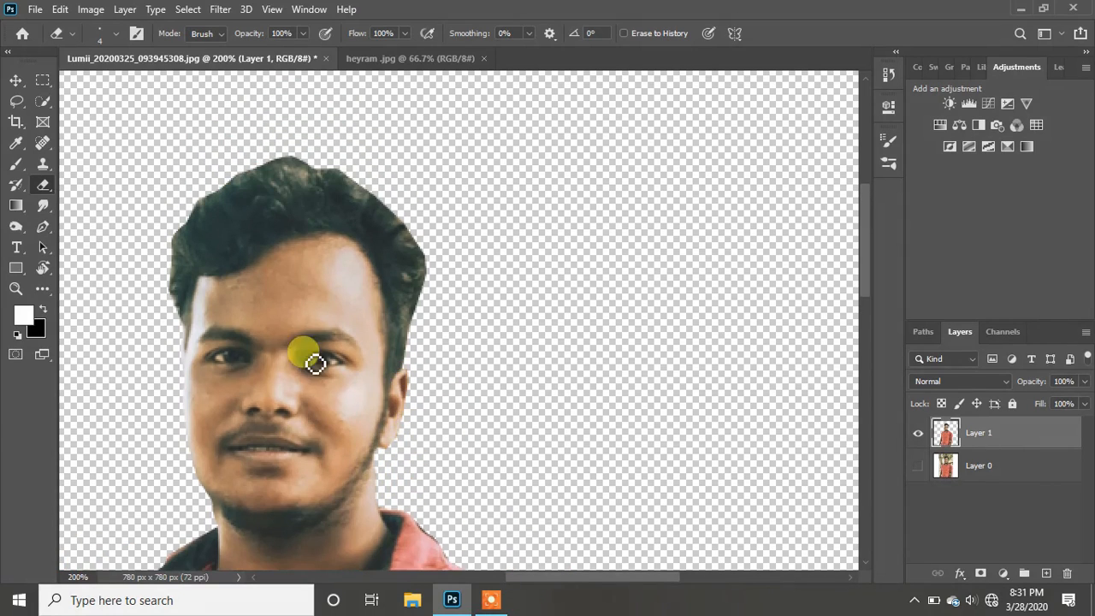
pyautogui.moveTo(257, 337); pyautogui.dragTo(496, 237)
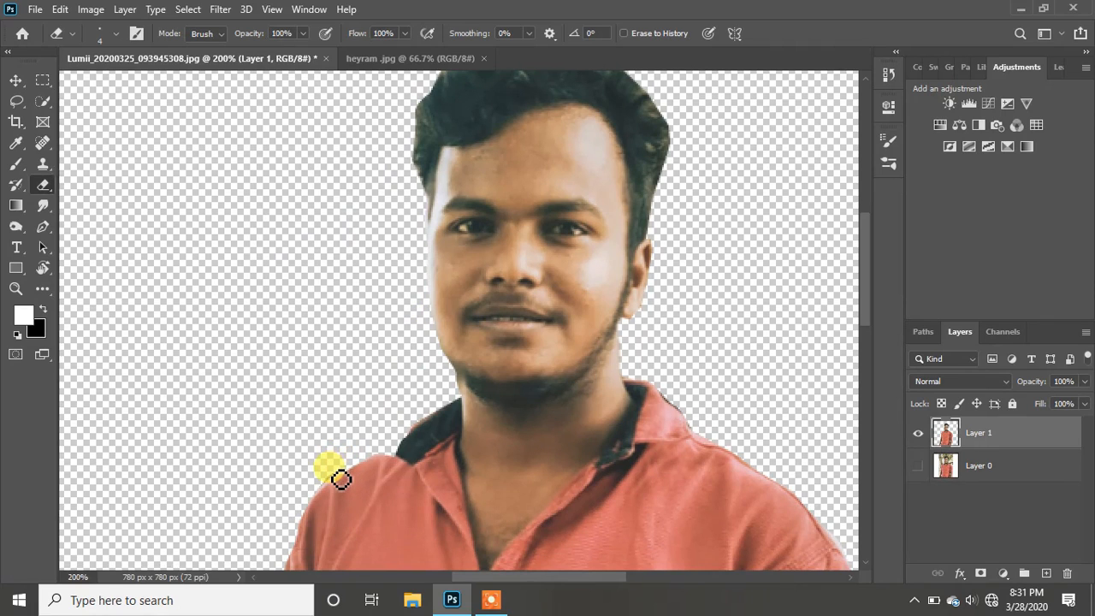
pyautogui.scroll(-10, 354, 479)
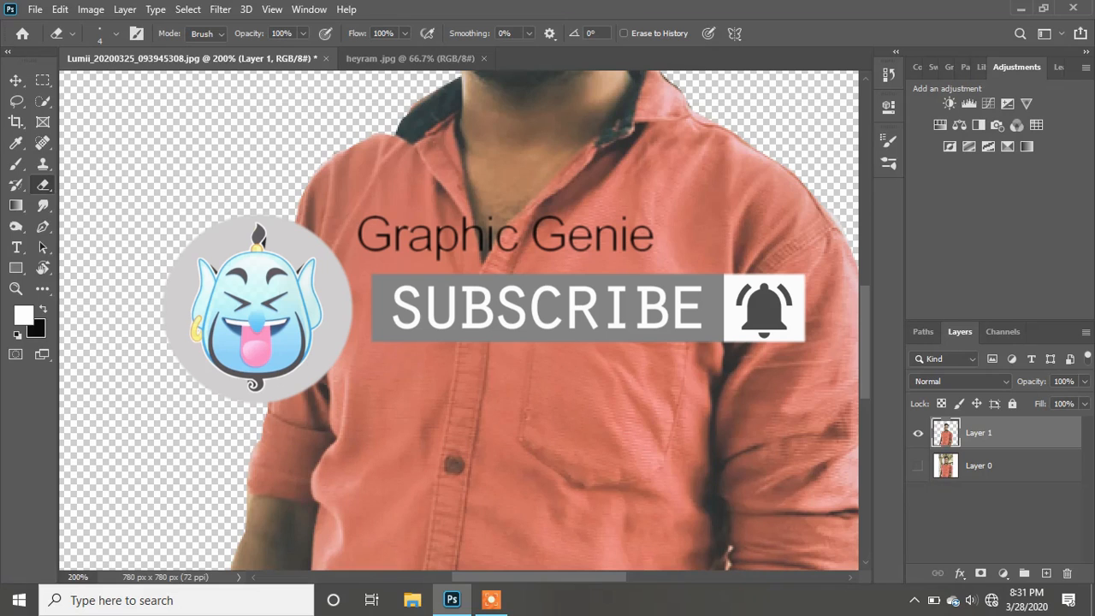
pyautogui.scroll(-5, 257, 343)
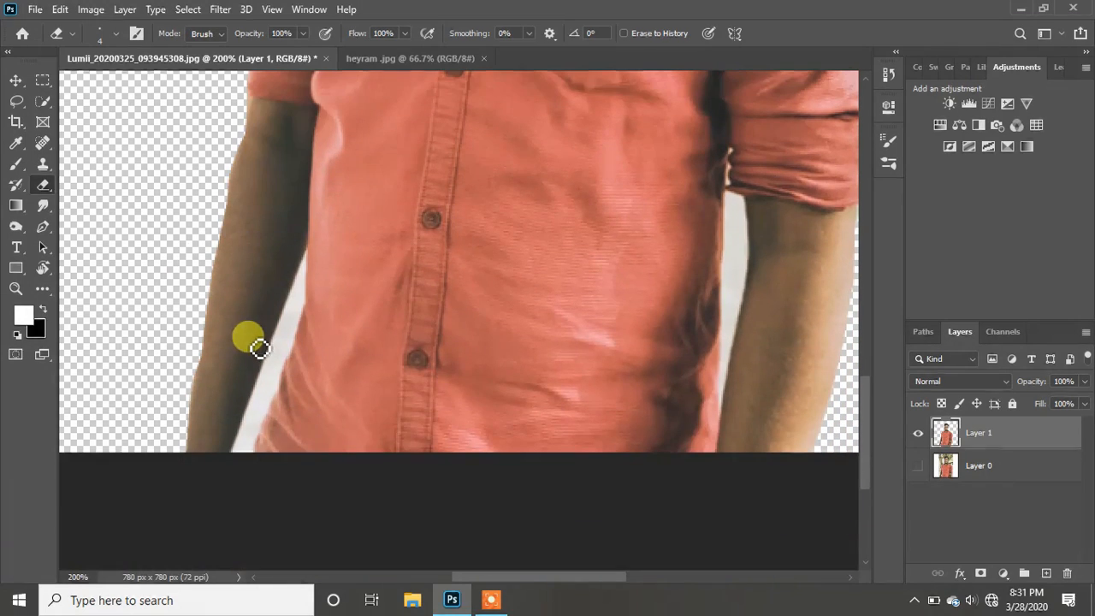
pyautogui.moveTo(282, 318)
pyautogui.mouseDown()
pyautogui.moveTo(307, 300)
pyautogui.moveTo(247, 462)
pyautogui.mouseUp()
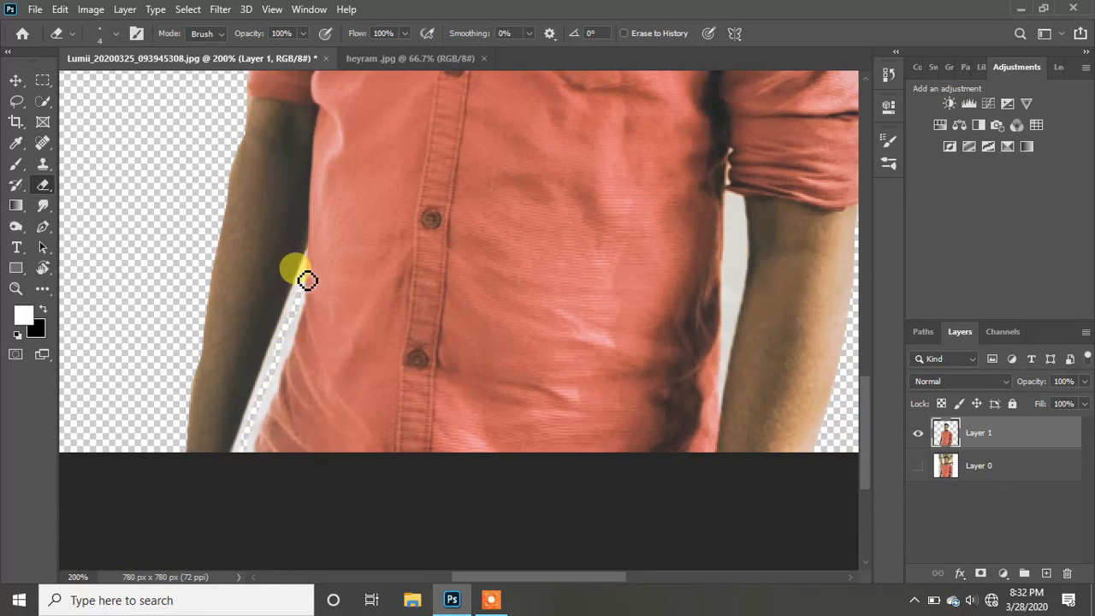
pyautogui.click(15, 103)
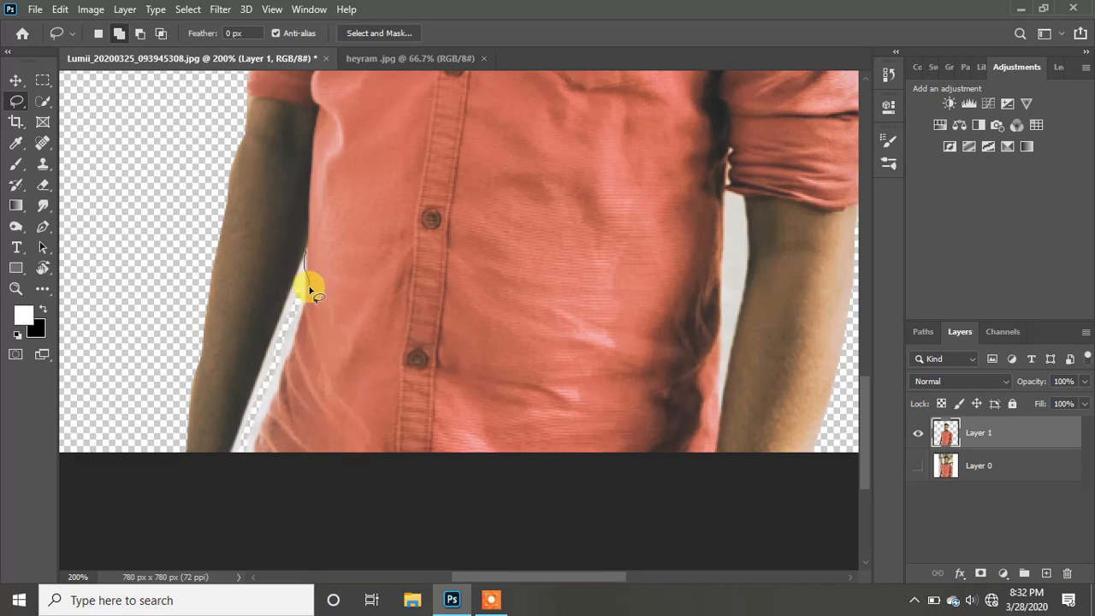
pyautogui.moveTo(309, 291); pyautogui.dragTo(296, 281)
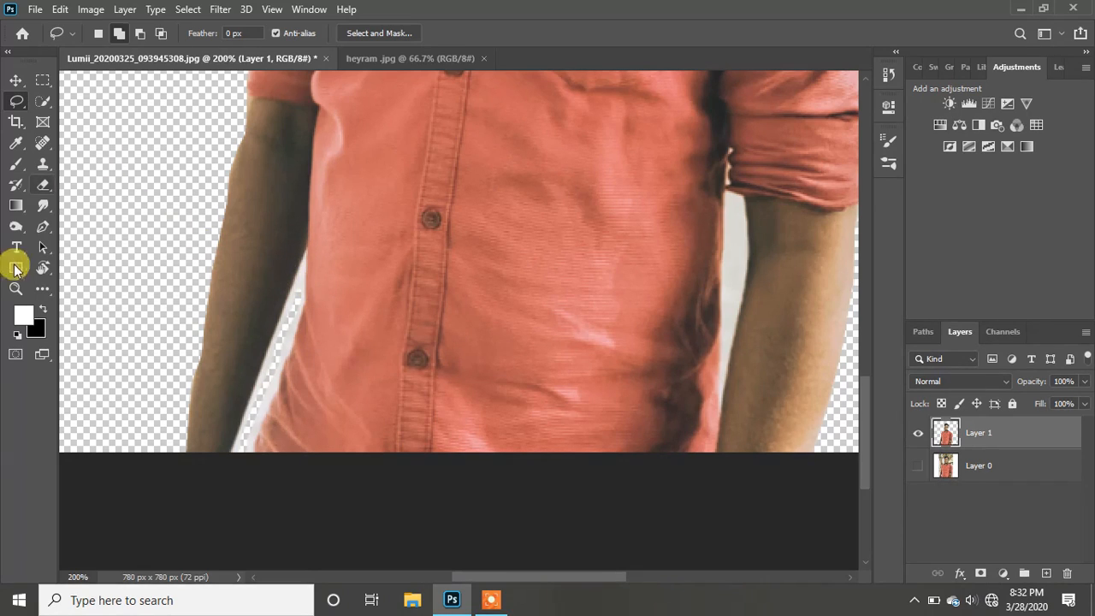
# Trace a closed Pen tool path around the leftover background gap between the man's right forearm and his shirt
pyautogui.click(43, 226)
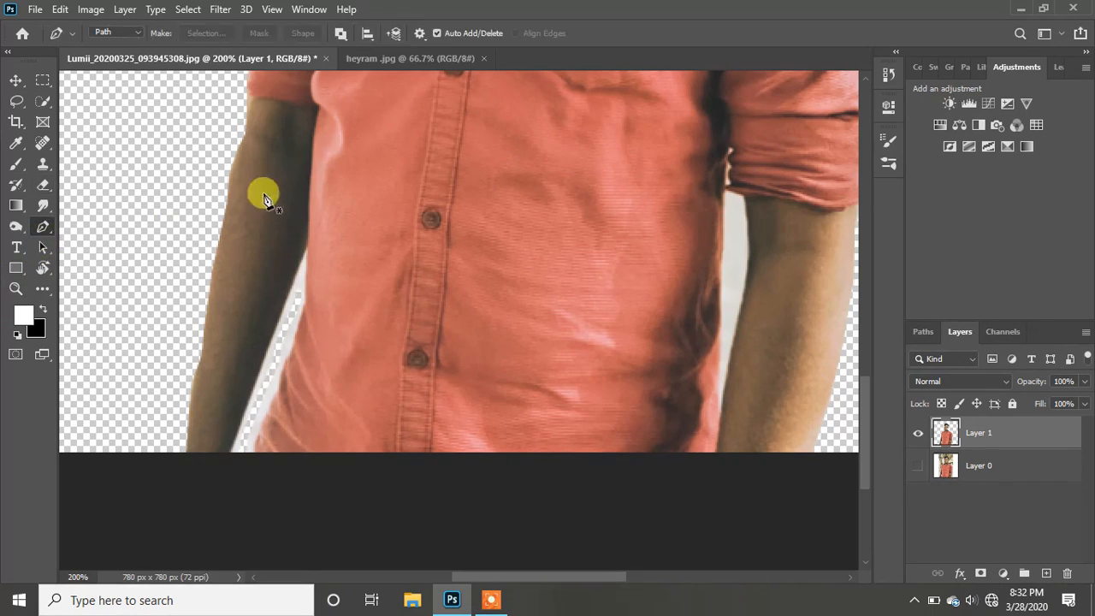
pyautogui.click(306, 248)
pyautogui.click(306, 300)
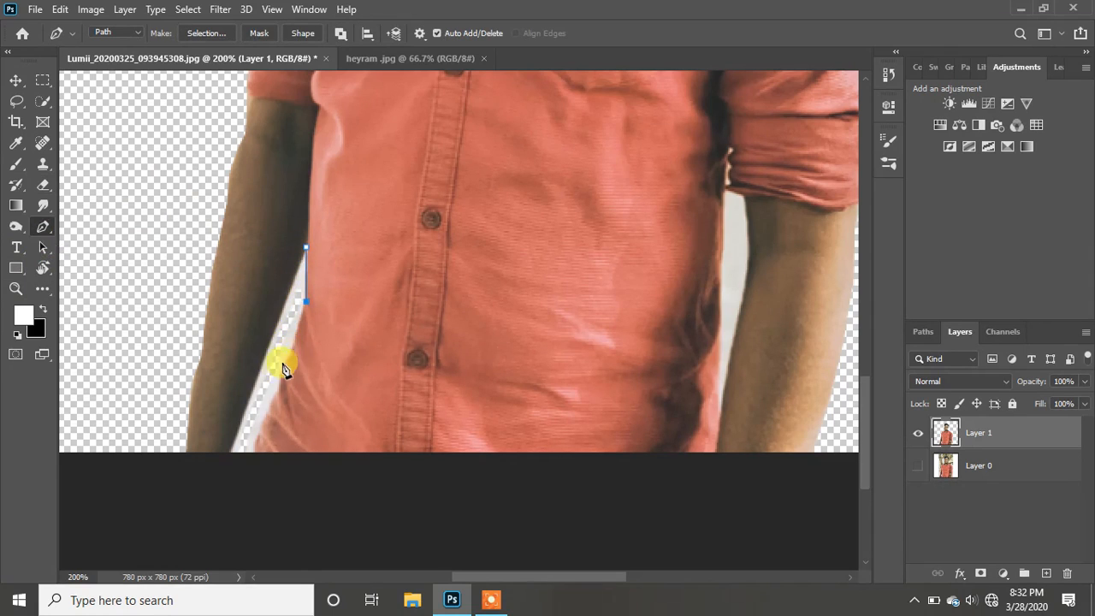
pyautogui.click(297, 355)
pyautogui.click(256, 446)
pyautogui.click(229, 452)
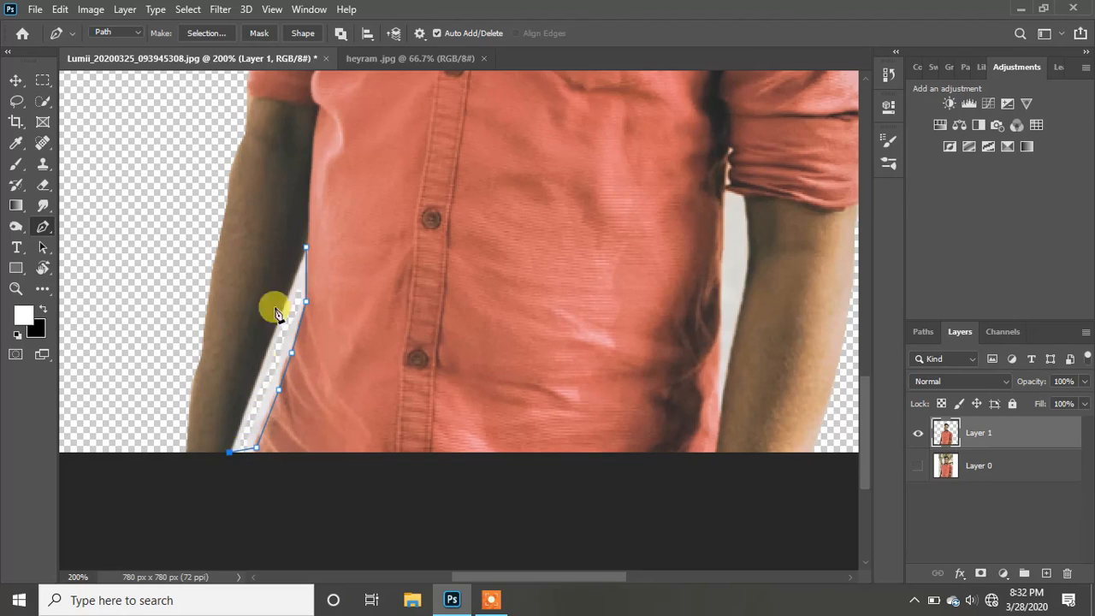
pyautogui.click(306, 253)
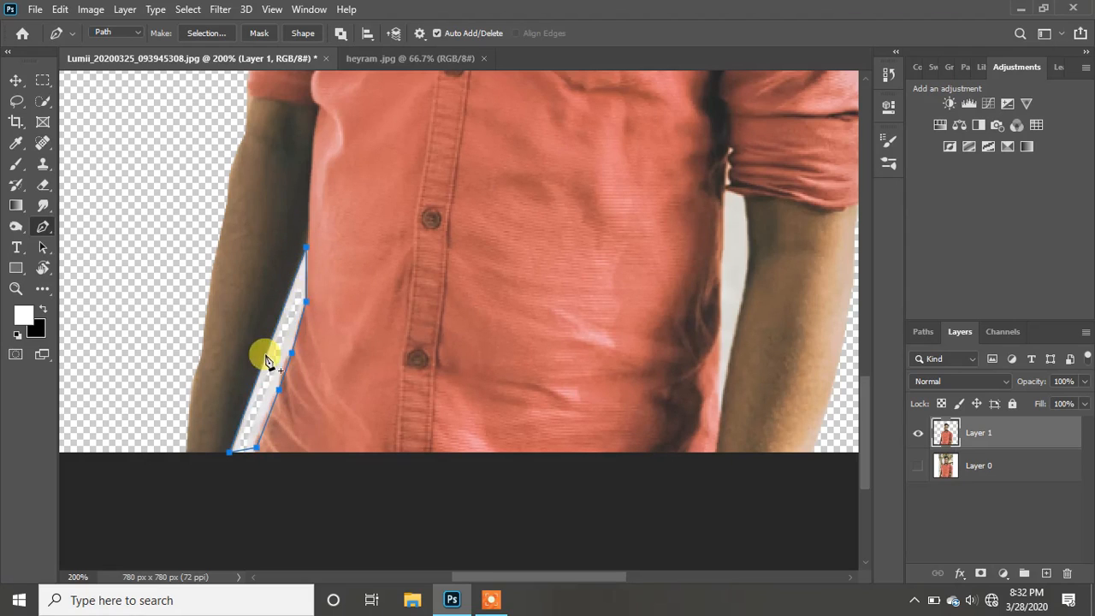
pyautogui.click(301, 277)
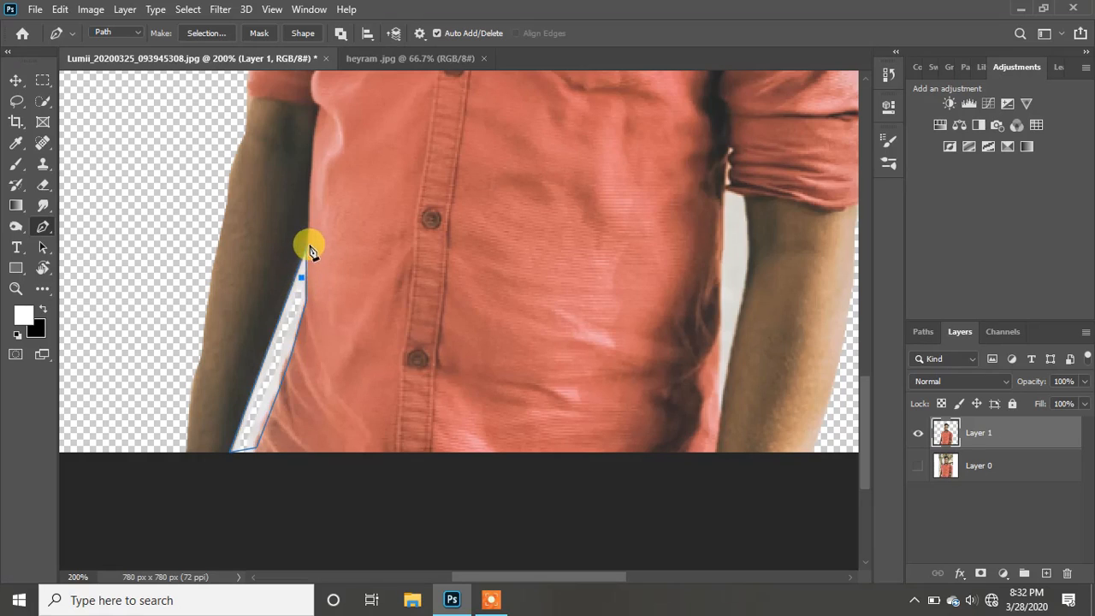
pyautogui.hotkey('ctrl', 'z')
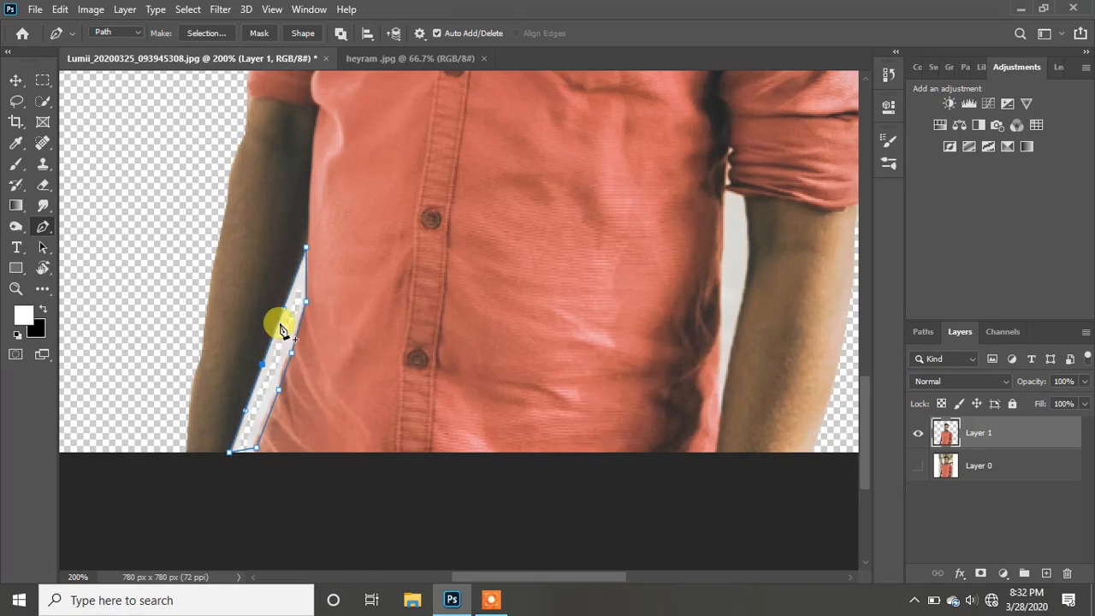
# Convert the path into a new anti-aliased selection with a 0-pixel feather radius, delete the background inside it and deselect
pyautogui.rightClick(310, 289)
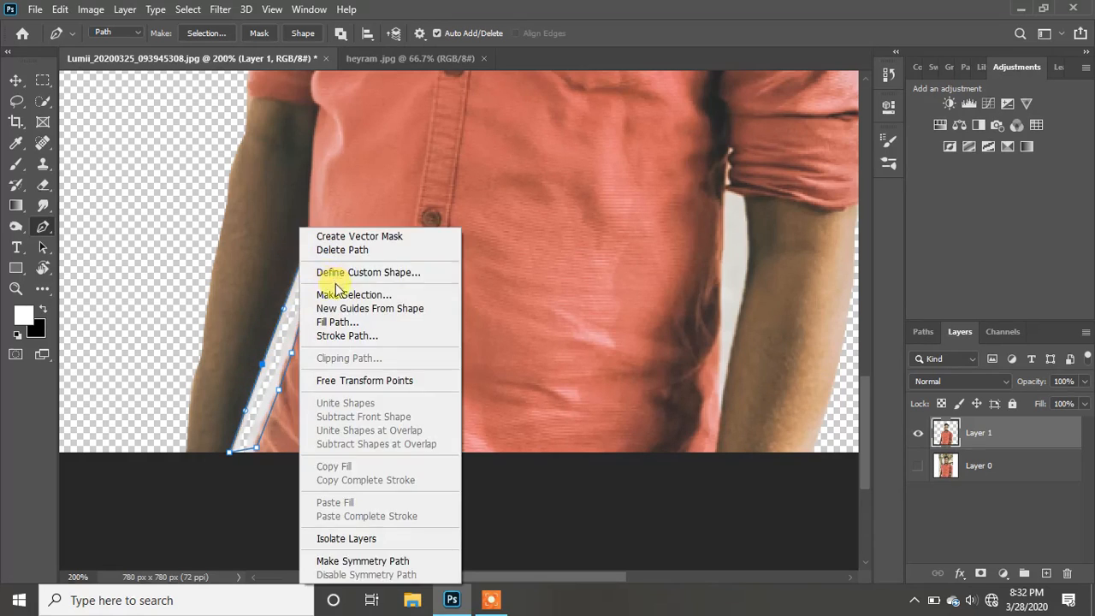
pyautogui.click(343, 296)
pyautogui.click(614, 152)
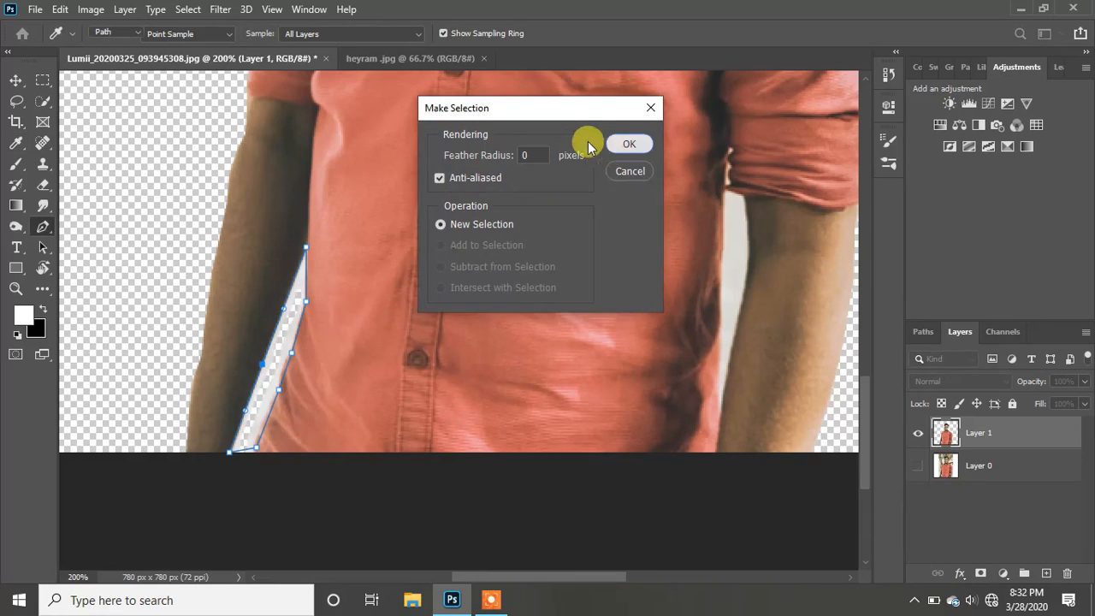
pyautogui.press('Delete')
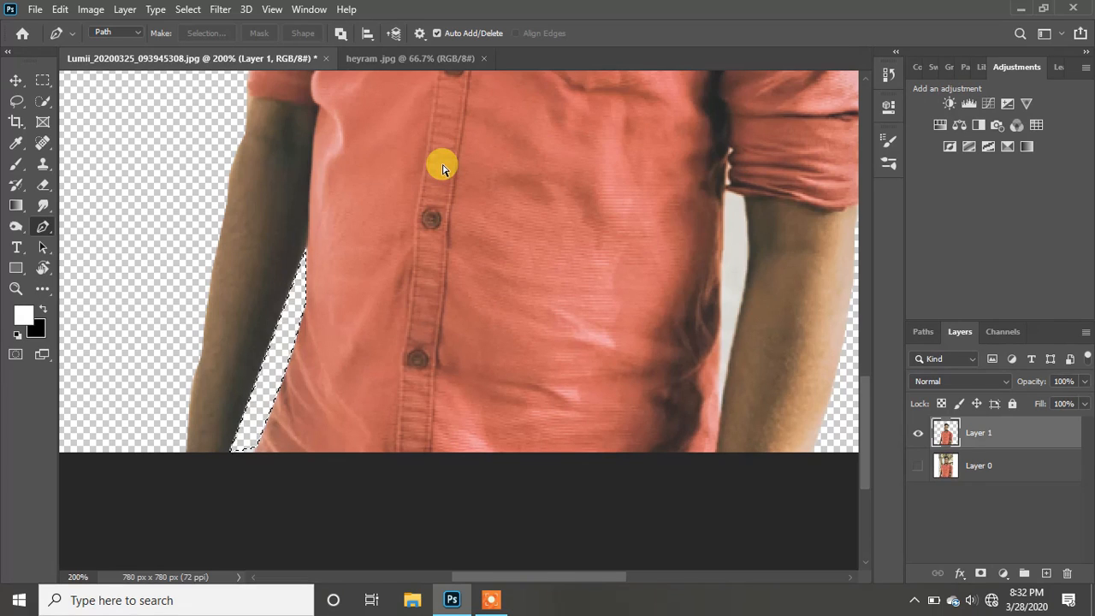
pyautogui.hotkey('ctrl', 'z')
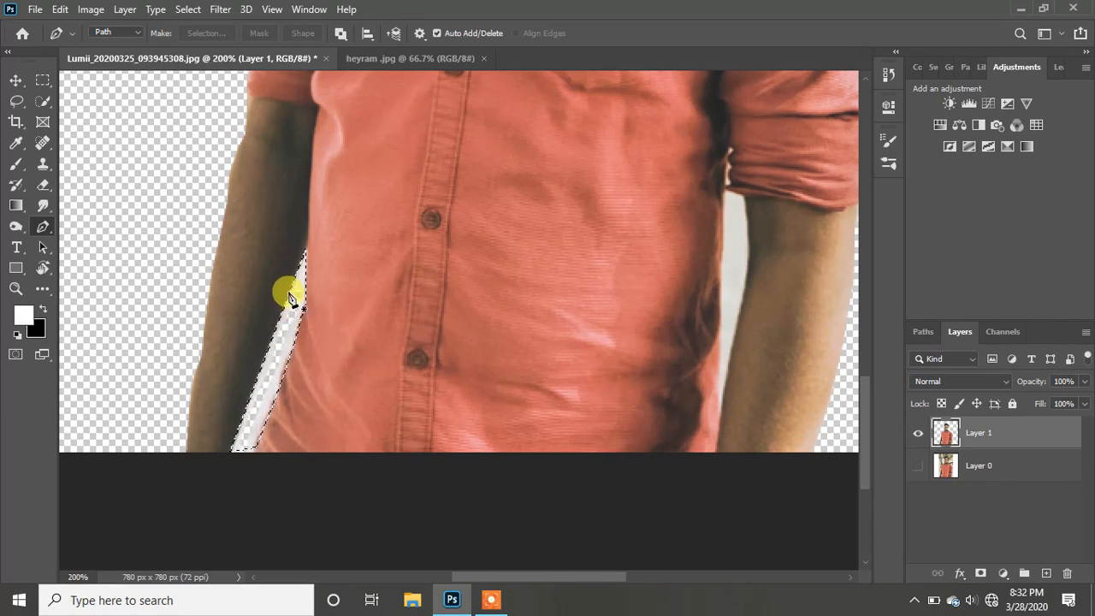
pyautogui.press('Delete')
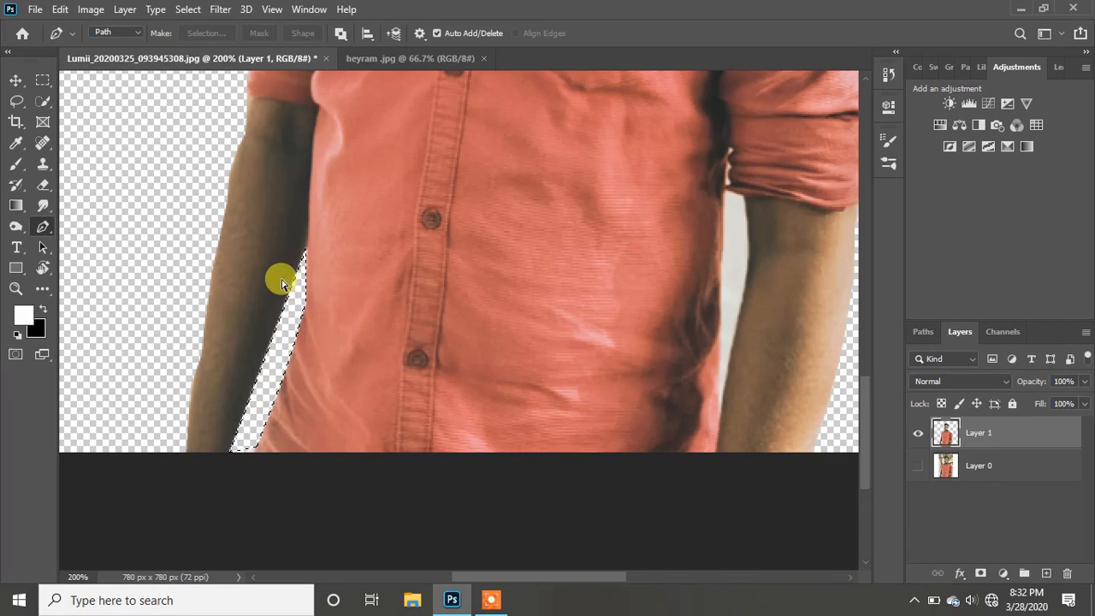
pyautogui.hotkey('ctrl', 'd')
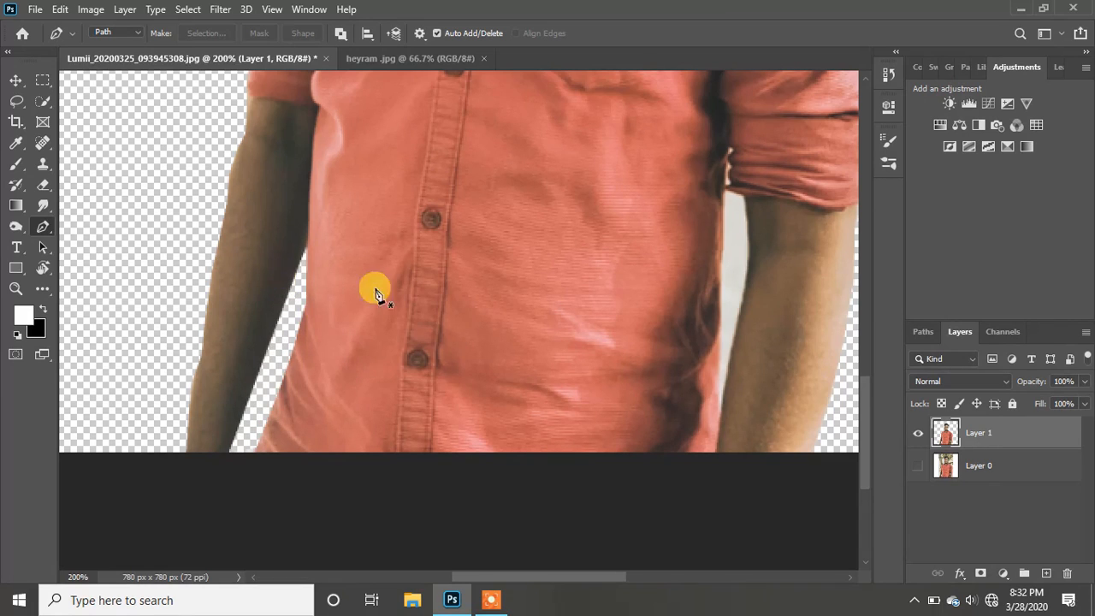
# Trace a closed path around the leftover background gap between the man's left arm and shirt, starting below the rolled sleeve
pyautogui.click(727, 196)
pyautogui.click(741, 196)
pyautogui.click(749, 236)
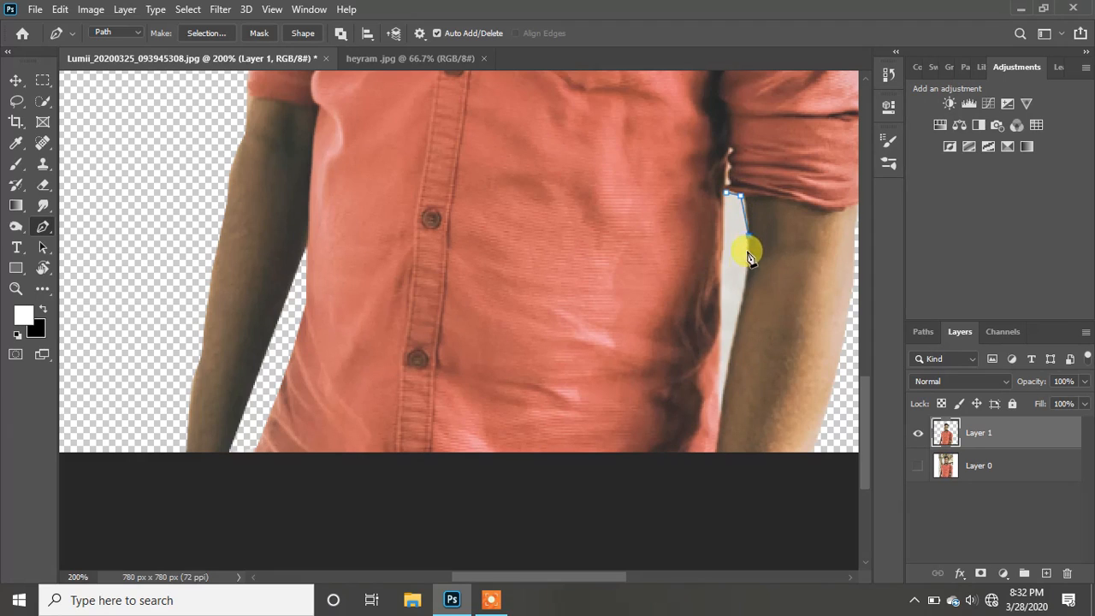
pyautogui.click(743, 280)
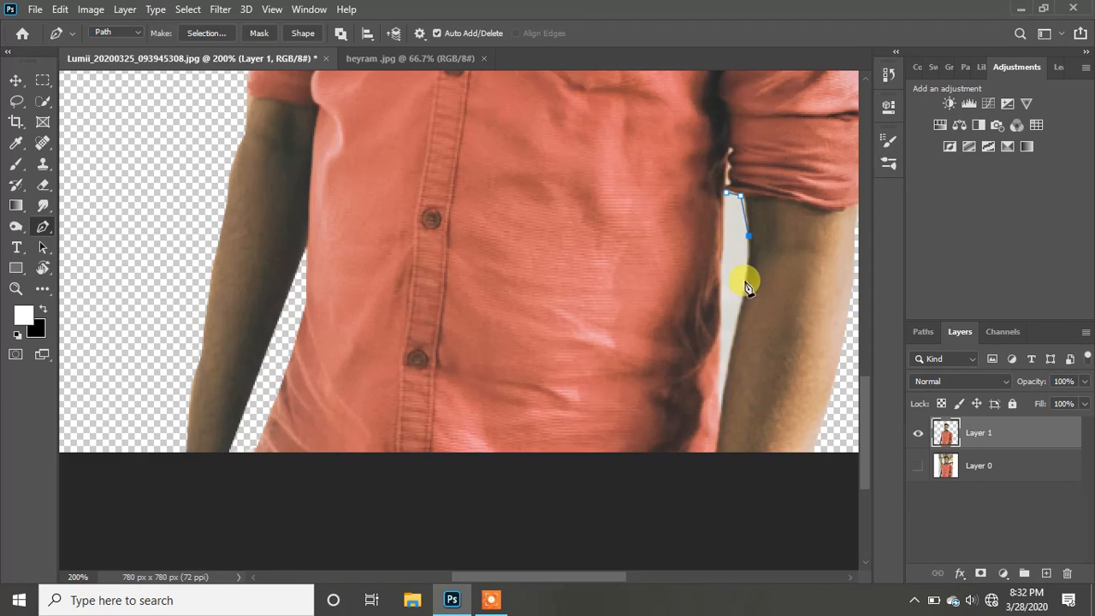
pyautogui.click(723, 407)
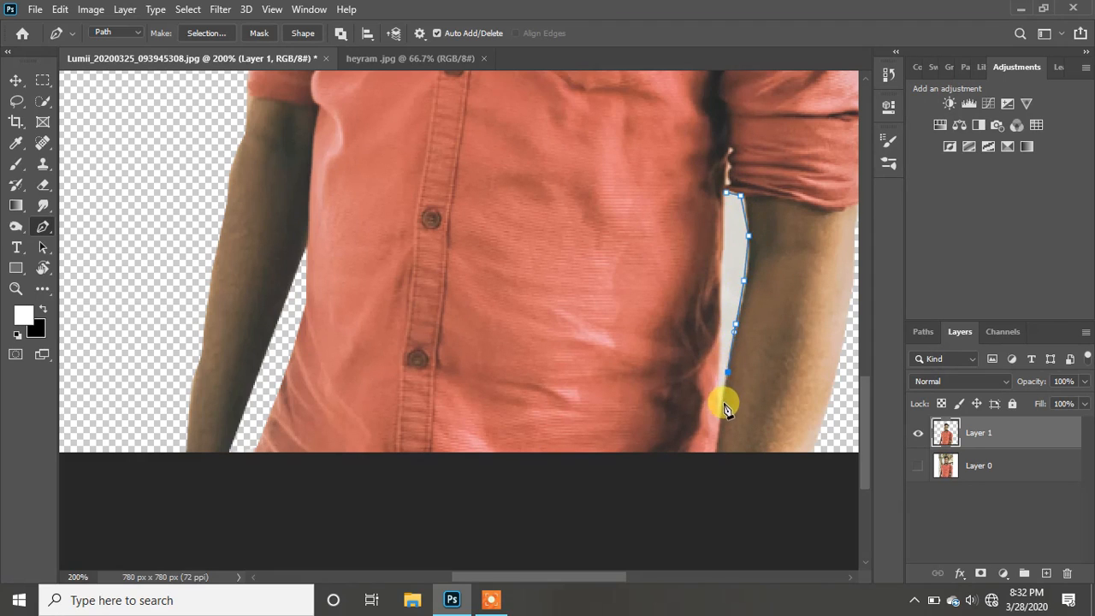
pyautogui.click(719, 299)
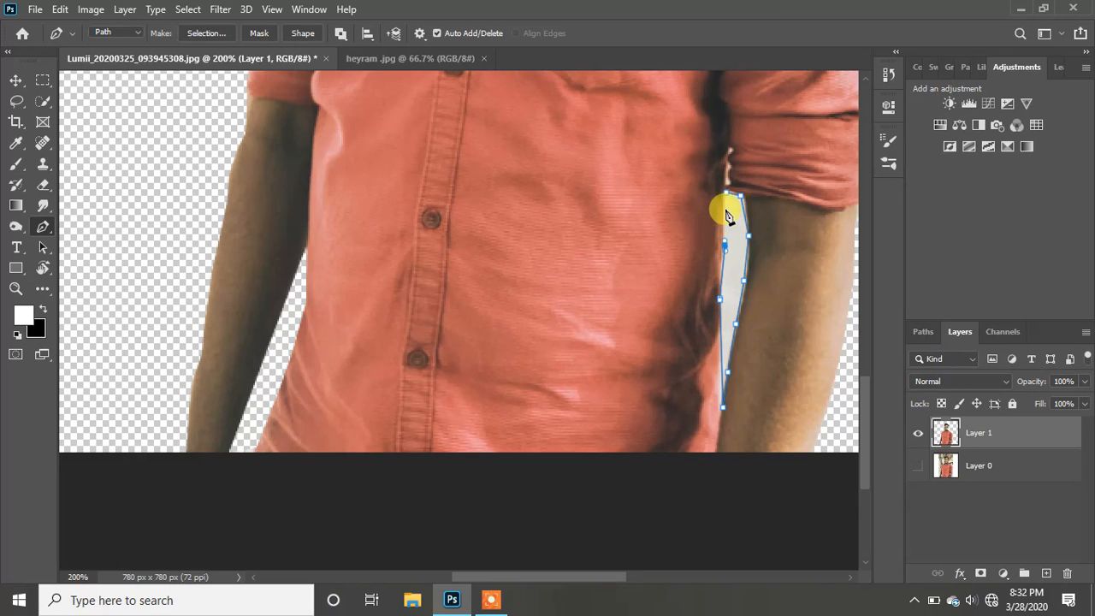
# Turn the left-arm gap path into a new anti-aliased selection with 0-pixel feather, delete its background and deselect
pyautogui.rightClick(737, 229)
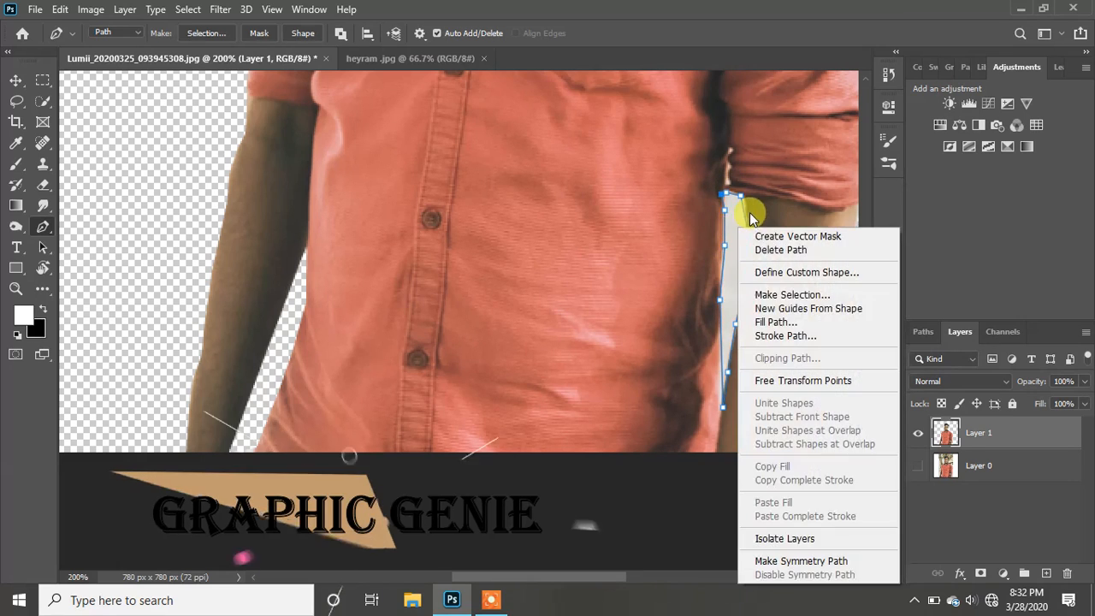
pyautogui.click(771, 300)
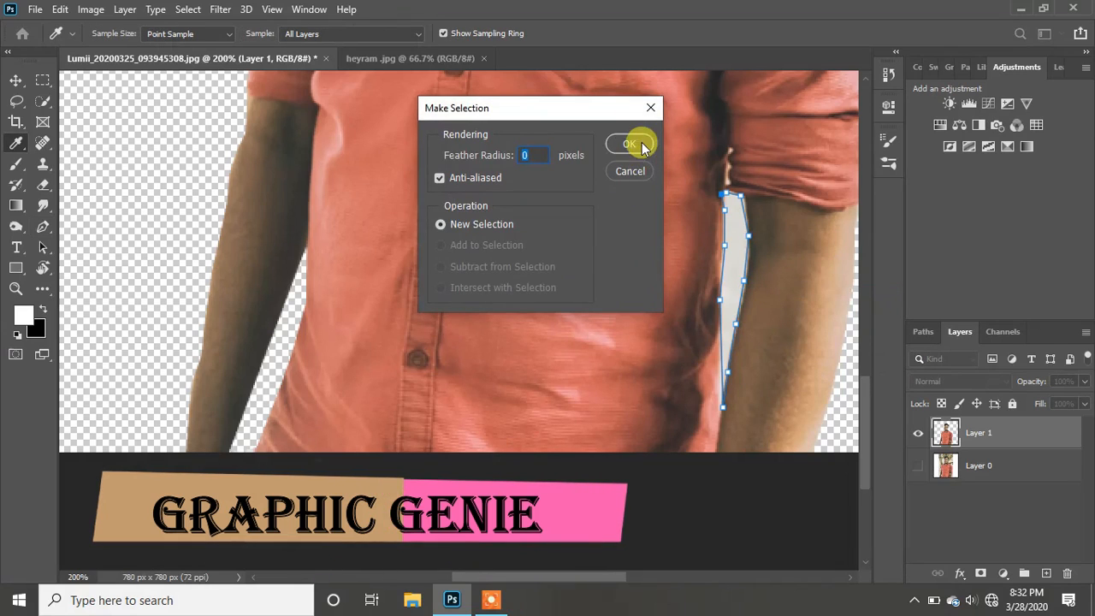
pyautogui.click(627, 146)
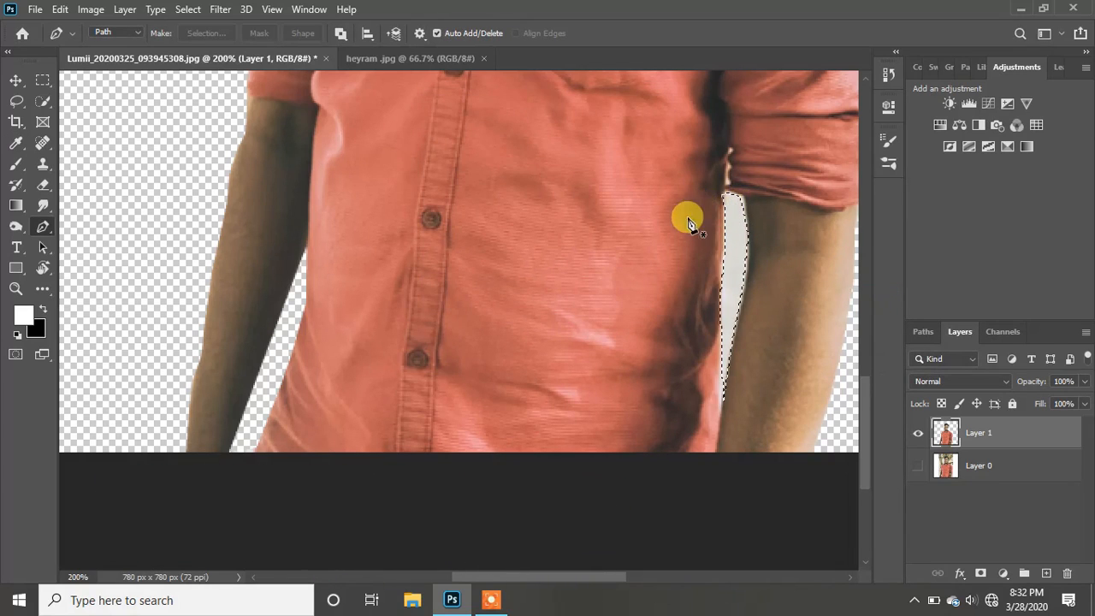
pyautogui.press('Delete')
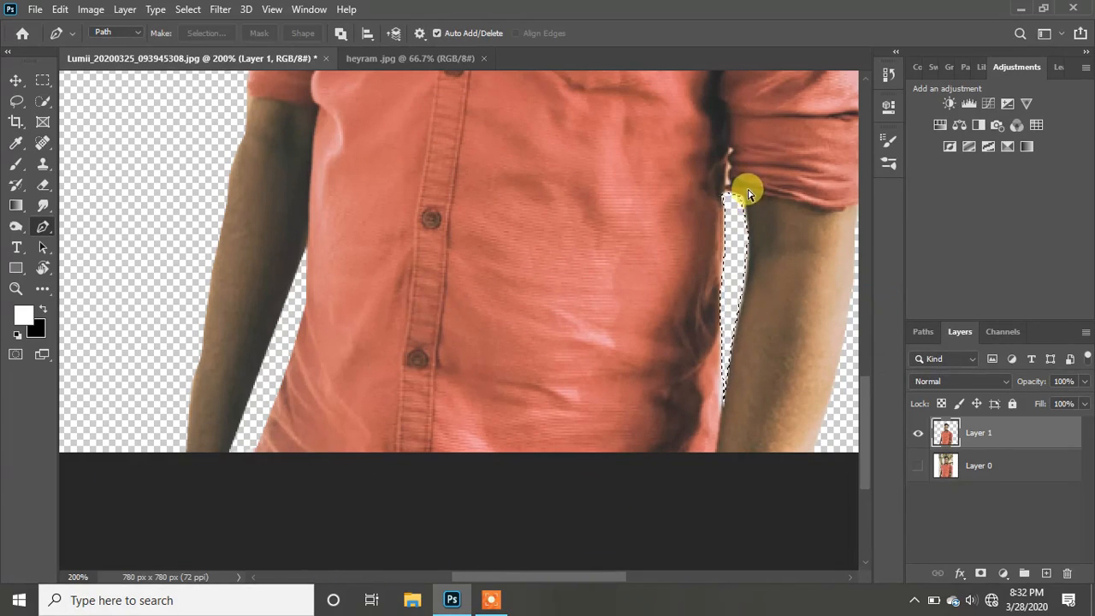
pyautogui.hotkey('ctrl', 'd')
# Fill Layer 0 with the white foreground color and show it together with the cutout on Layer 1
pyautogui.scroll(2, 526, 191)
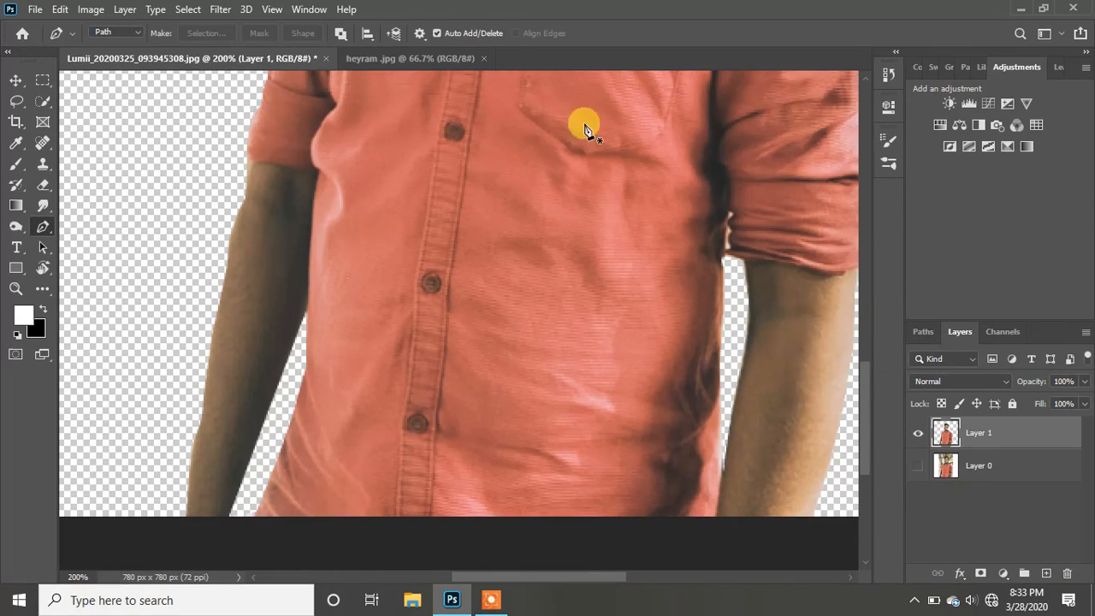
pyautogui.press('z')
pyautogui.click(481, 33)
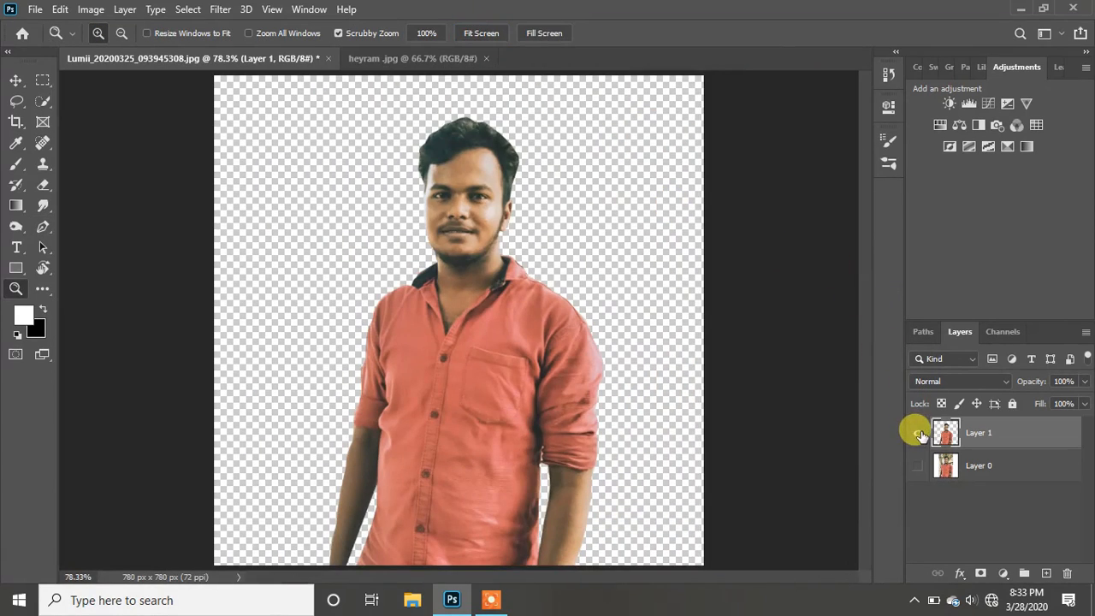
pyautogui.click(918, 432)
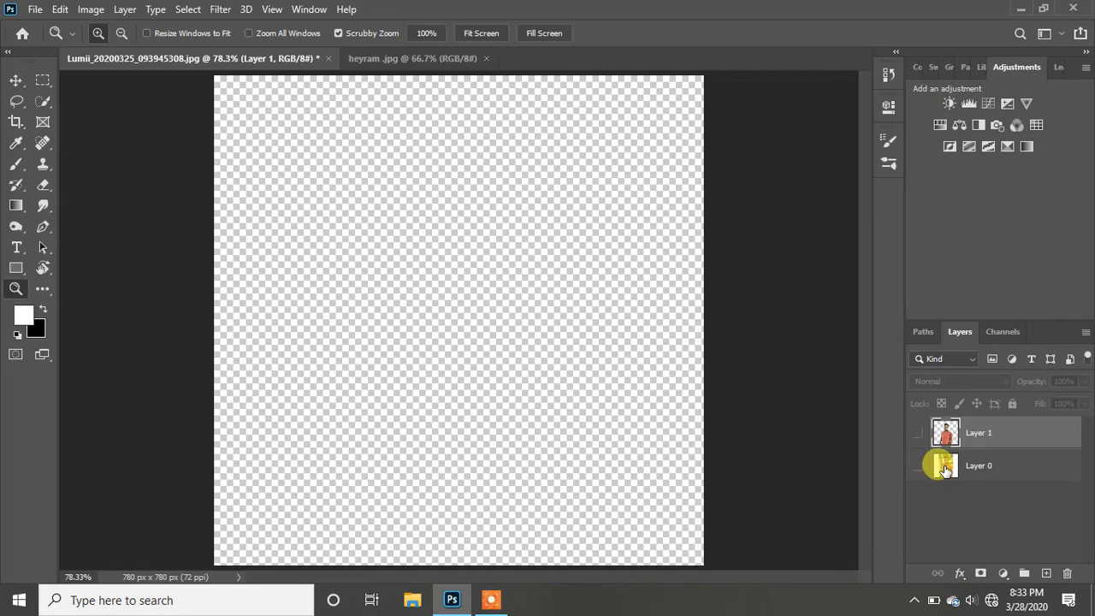
pyautogui.click(944, 469)
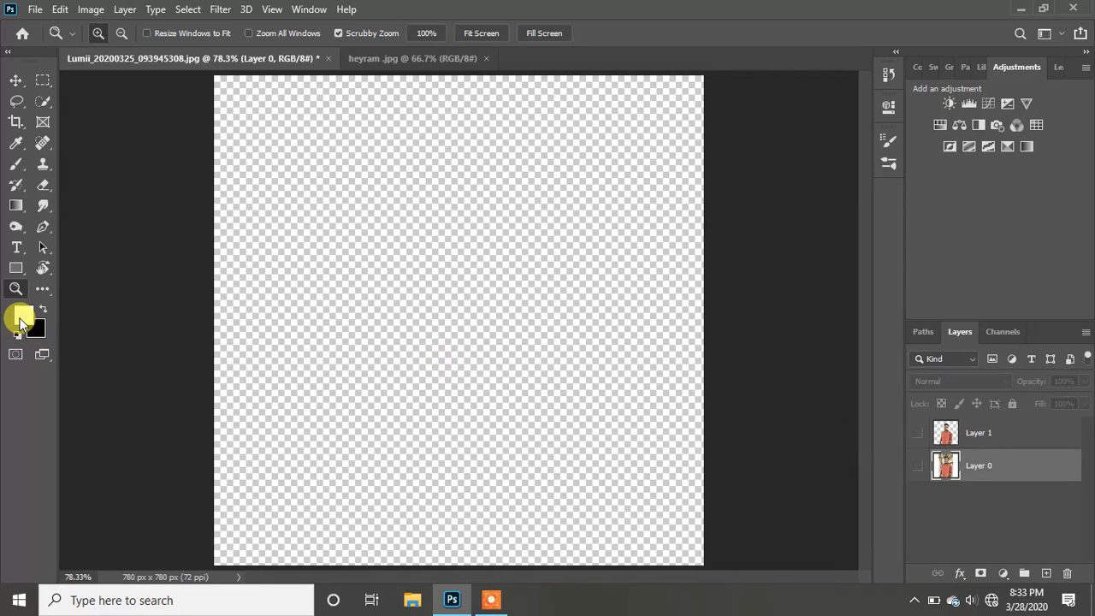
pyautogui.hotkey('alt', 'BackSpace')
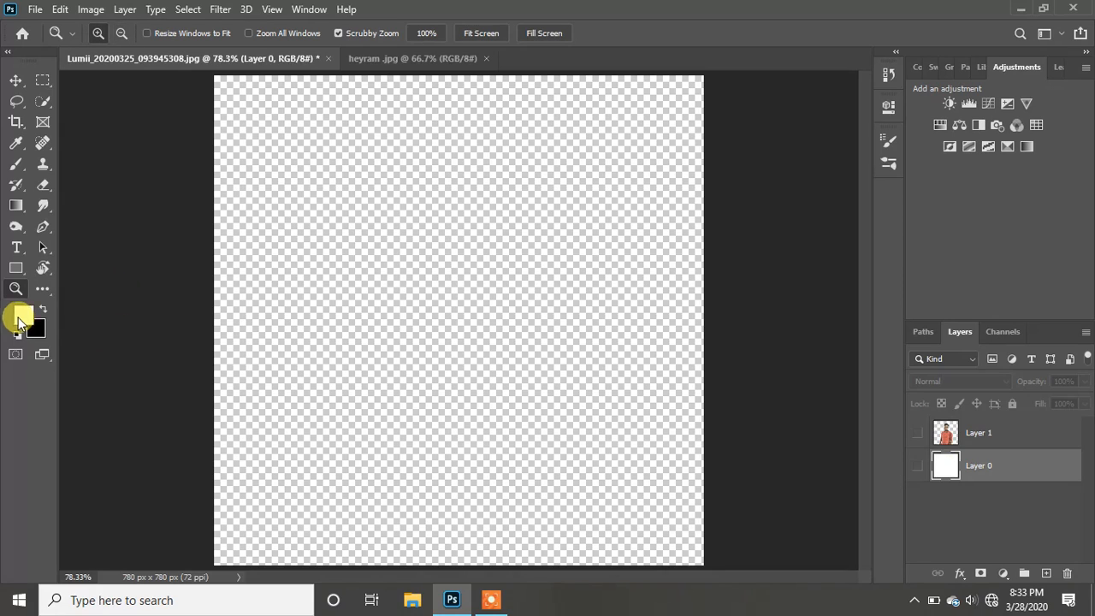
pyautogui.click(917, 465)
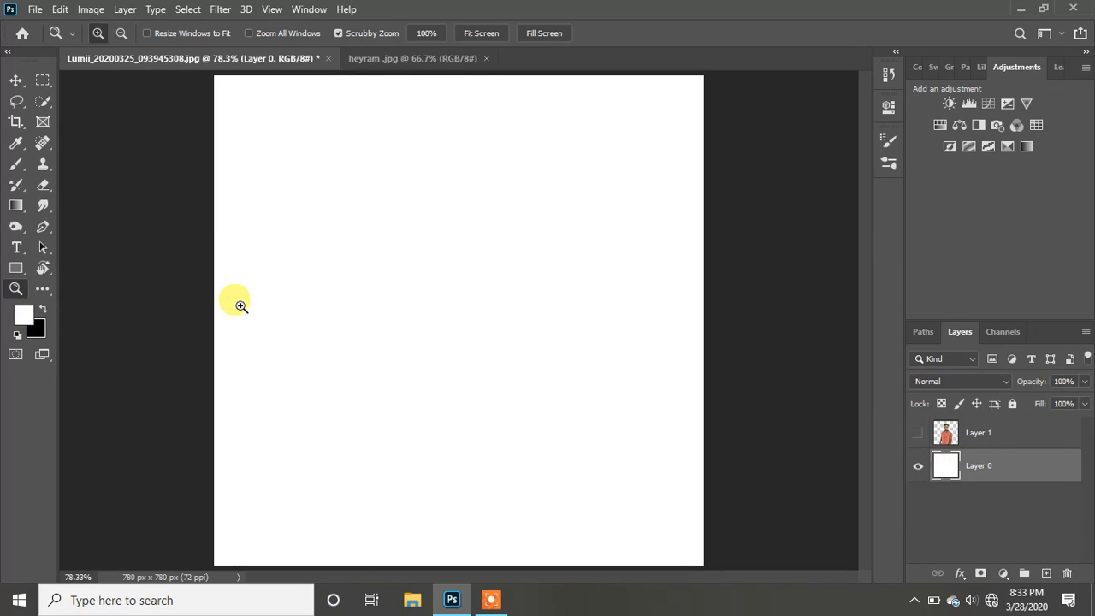
pyautogui.click(918, 432)
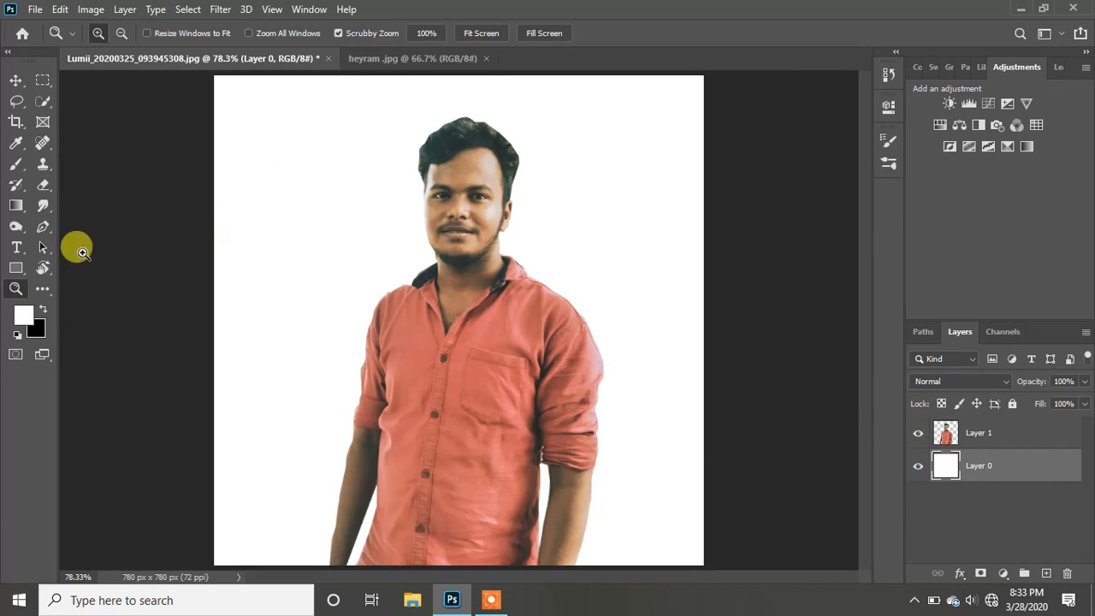
# Consult the other open image and draw a downward-pointing triangular selection from the man's chin level to his chest with the Polygonal Lasso
pyautogui.click(16, 101)
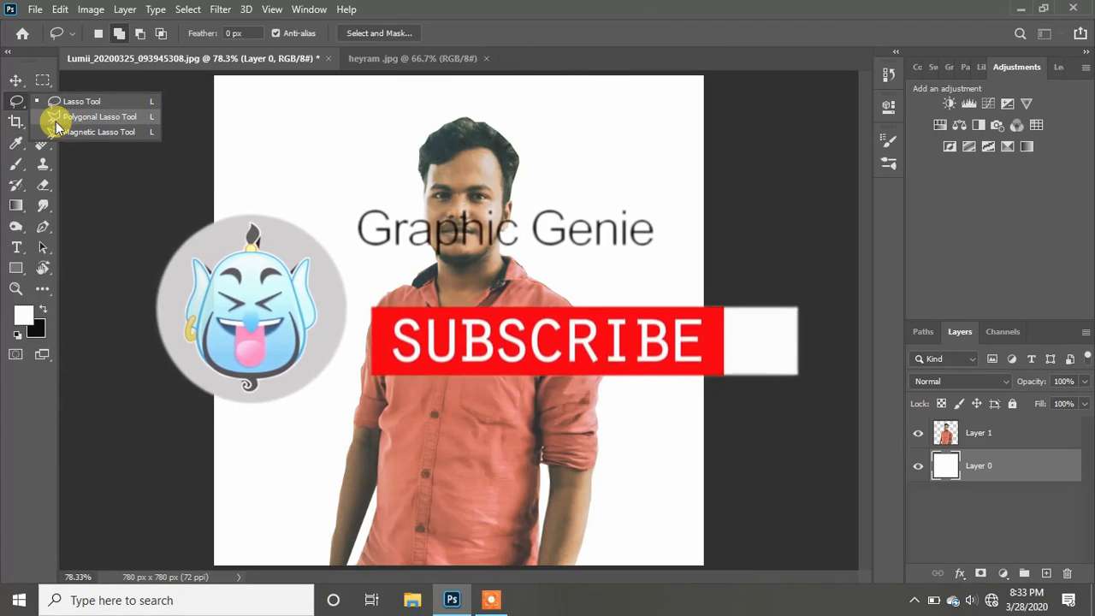
pyautogui.click(56, 117)
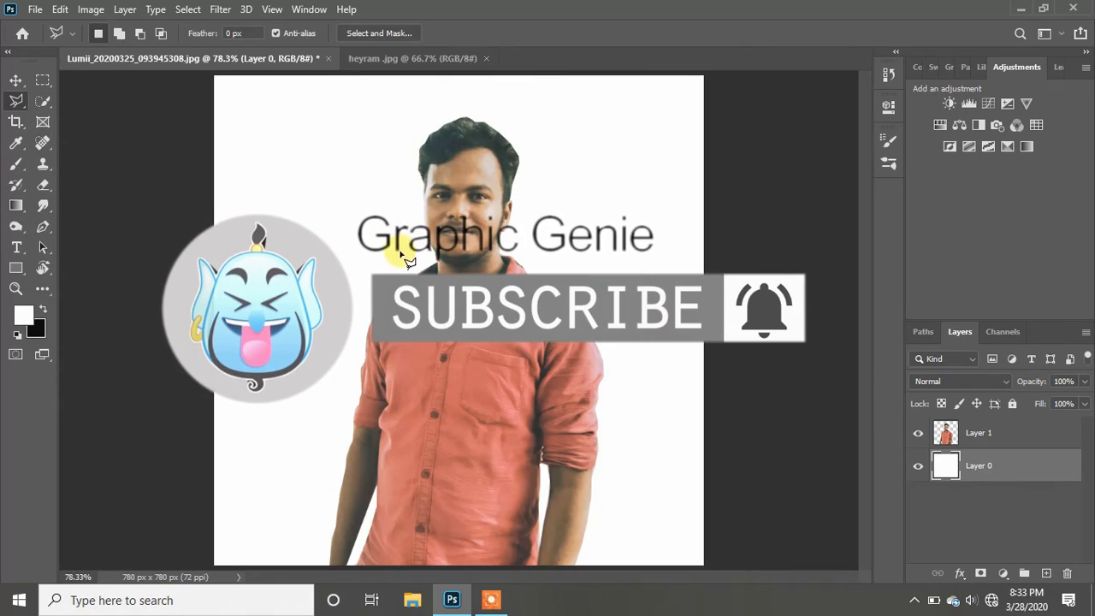
pyautogui.click(359, 311)
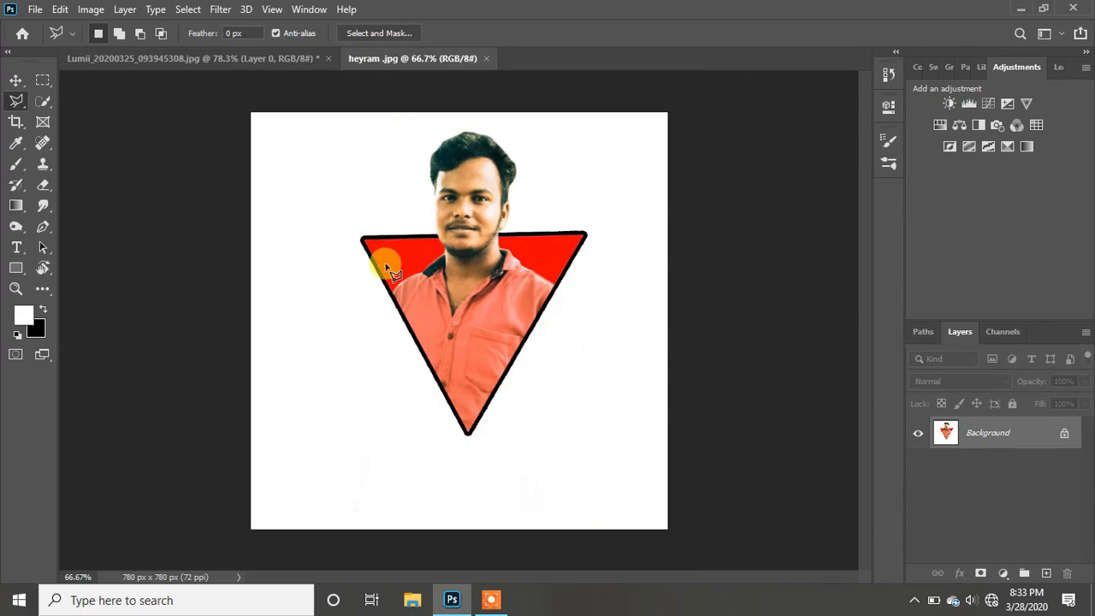
pyautogui.click(218, 59)
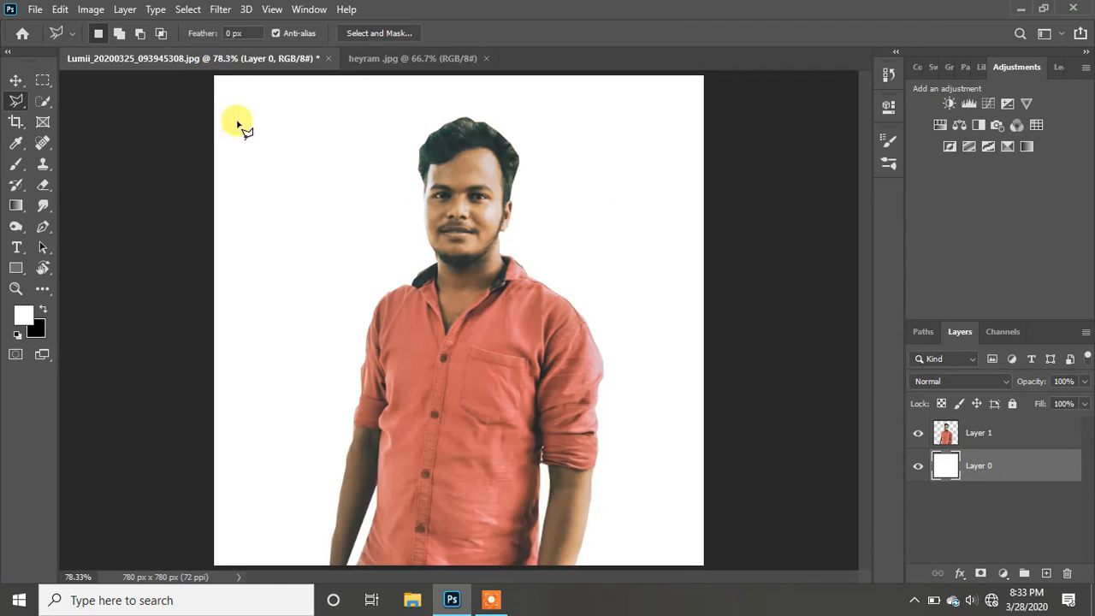
pyautogui.click(349, 239)
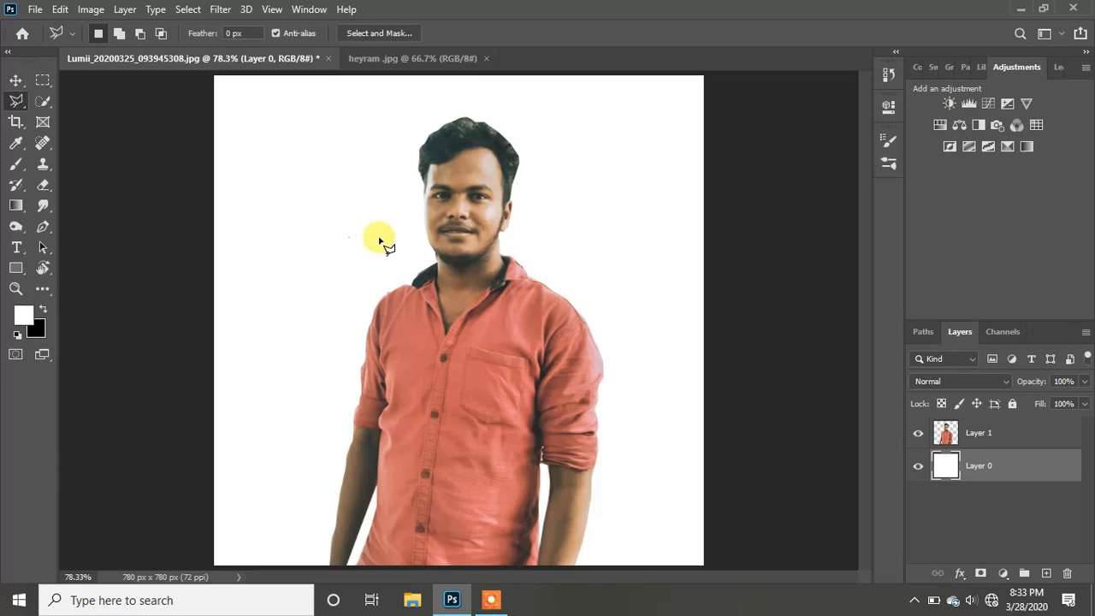
pyautogui.click(576, 243)
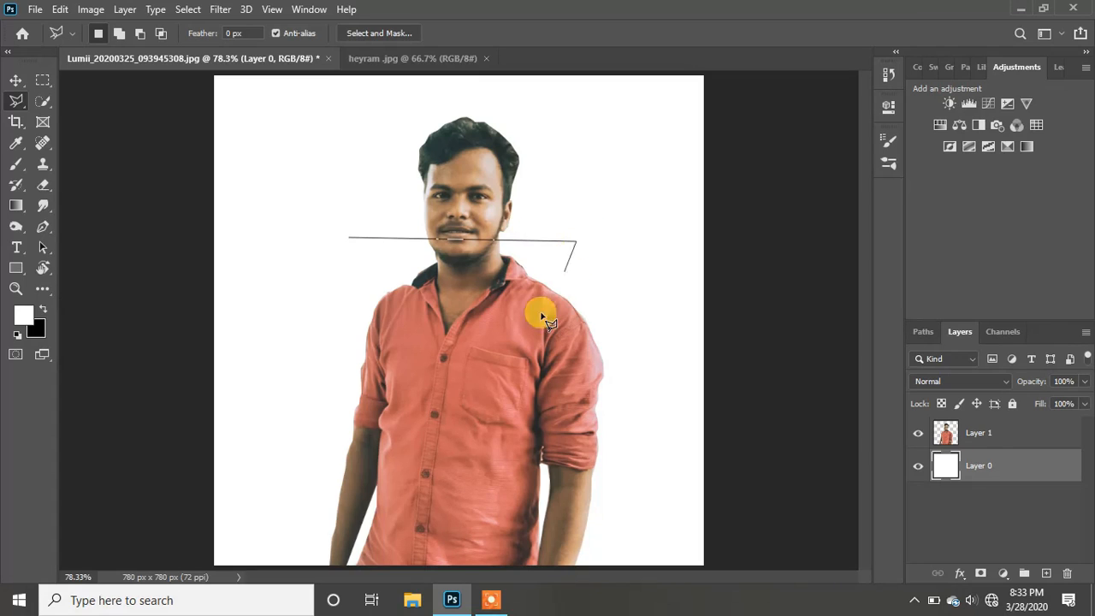
pyautogui.click(468, 434)
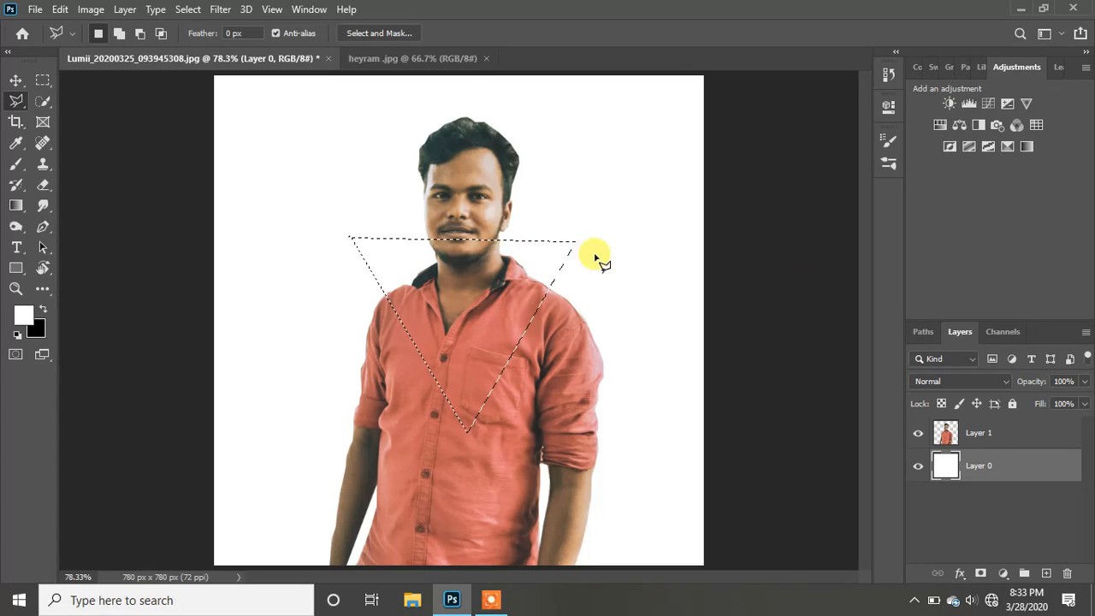
# Create a new empty layer between Layer 0 and Layer 1 and set the foreground color to red (ff0000)
pyautogui.click(1044, 571)
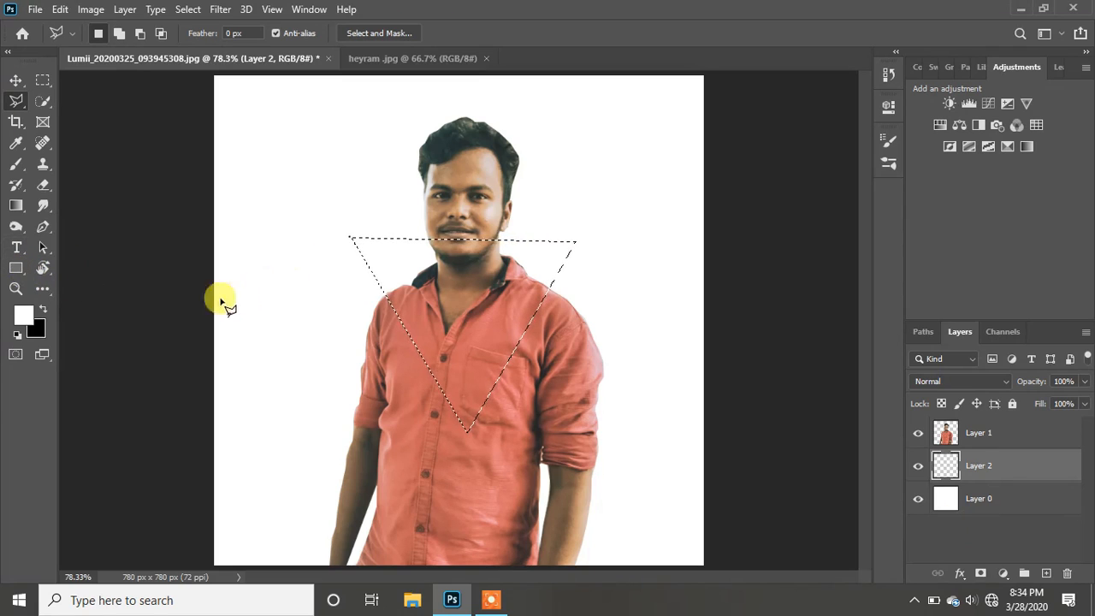
pyautogui.click(24, 315)
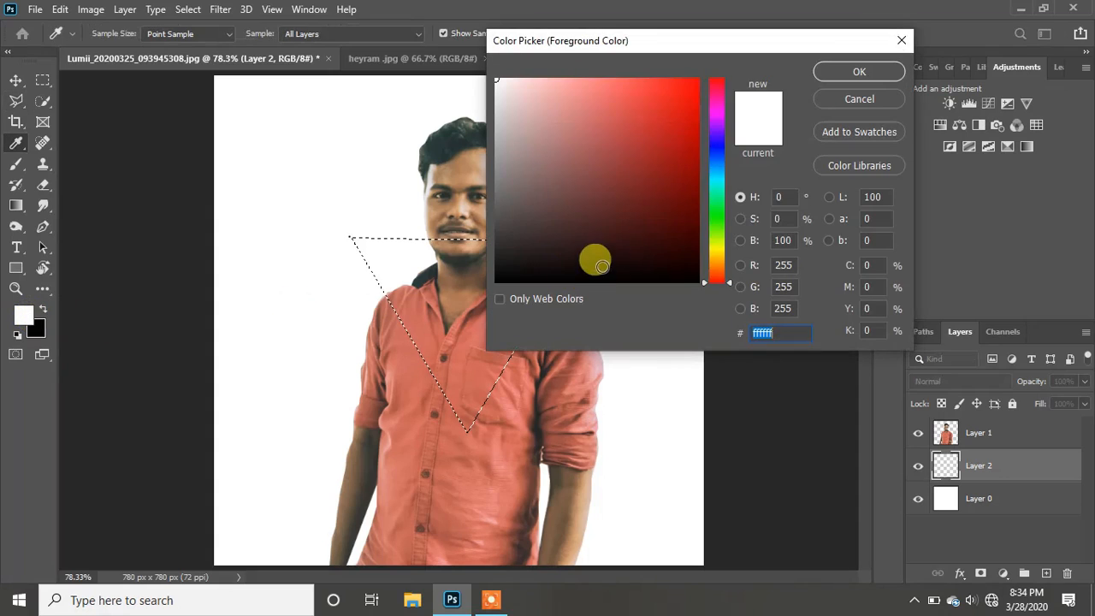
pyautogui.moveTo(610, 237); pyautogui.dragTo(813, 24)
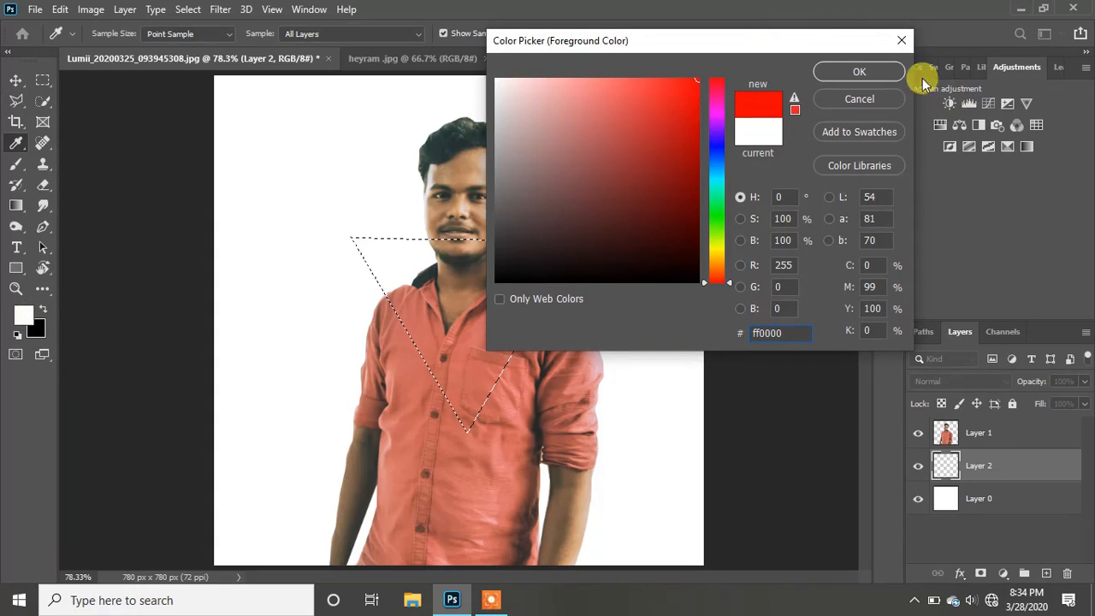
pyautogui.click(891, 71)
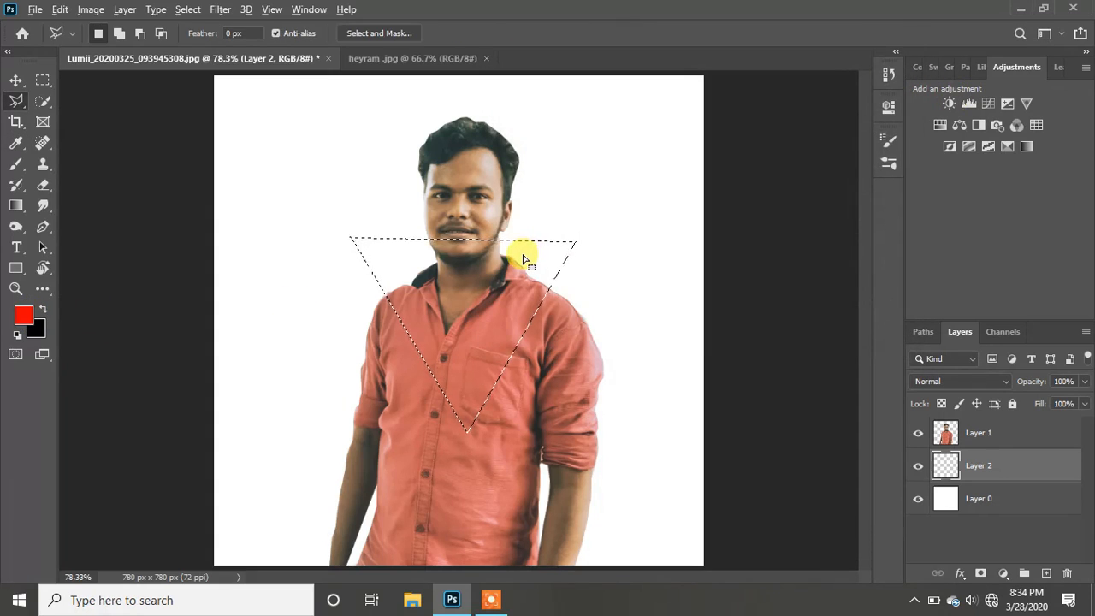
# Fill the triangular selection with the red foreground color, deselect, and move the triangle slightly to the right behind the man
pyautogui.hotkey('alt', 'BackSpace')
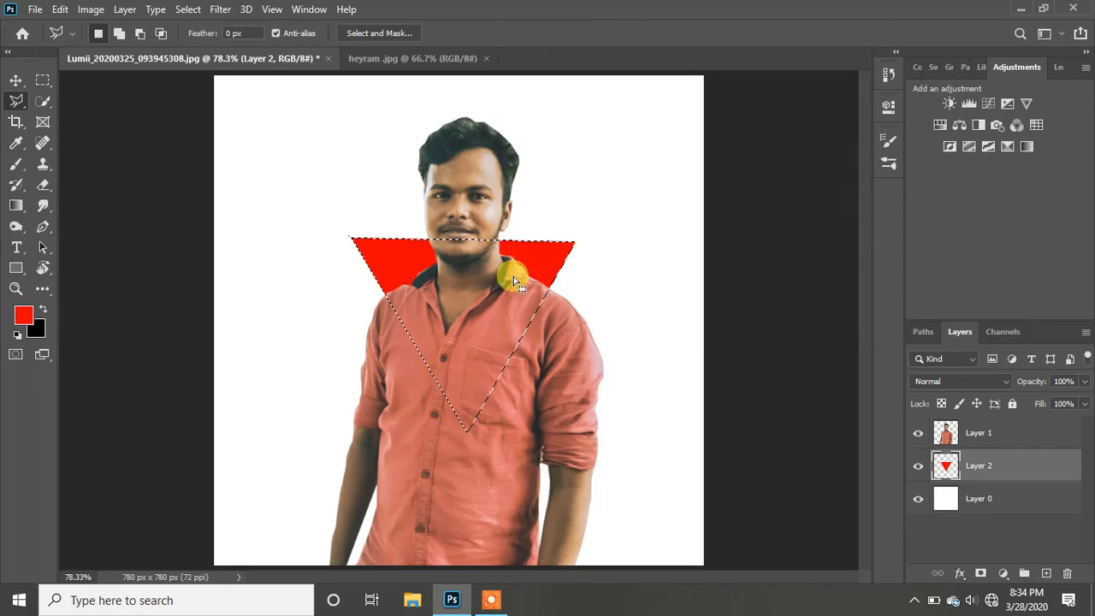
pyautogui.hotkey('ctrl', 'd')
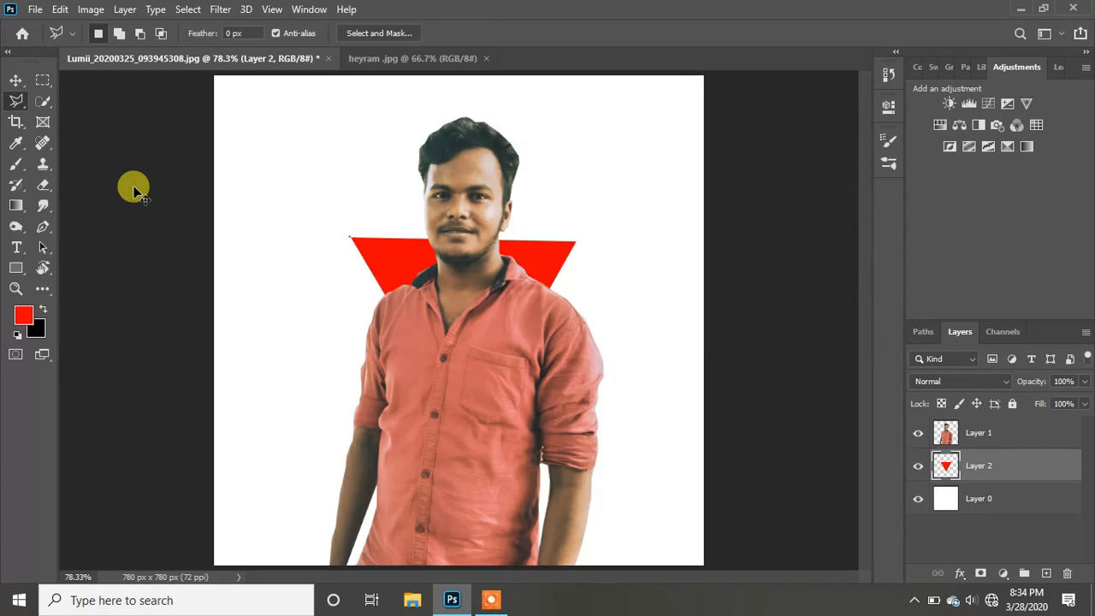
pyautogui.press('v')
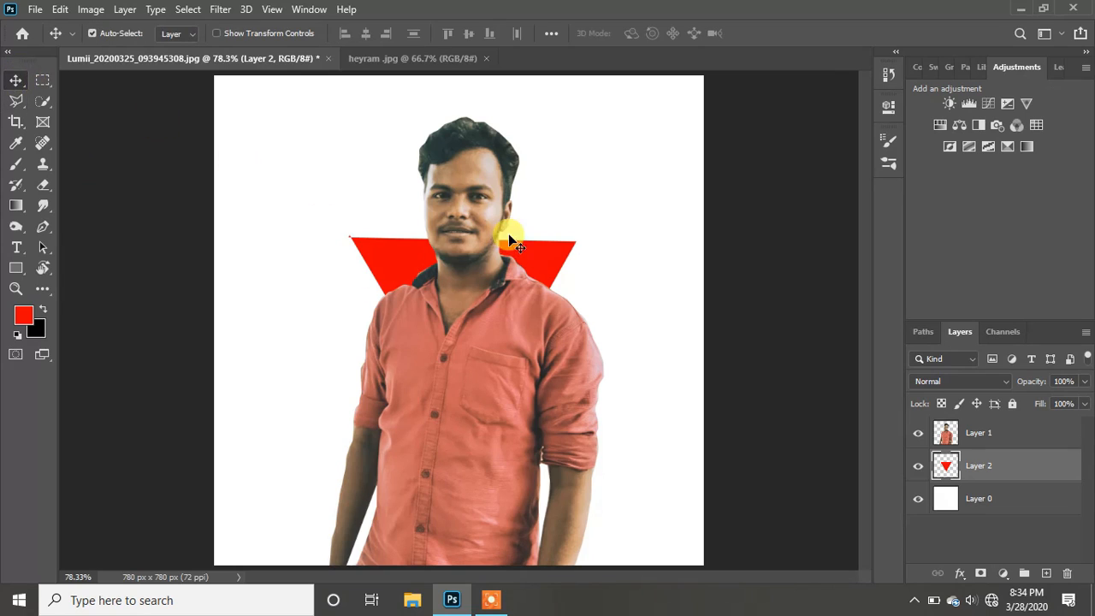
pyautogui.moveTo(557, 248)
pyautogui.mouseDown()
pyautogui.moveTo(579, 224)
pyautogui.moveTo(539, 187)
pyautogui.moveTo(564, 191)
pyautogui.moveTo(571, 254)
pyautogui.mouseUp()
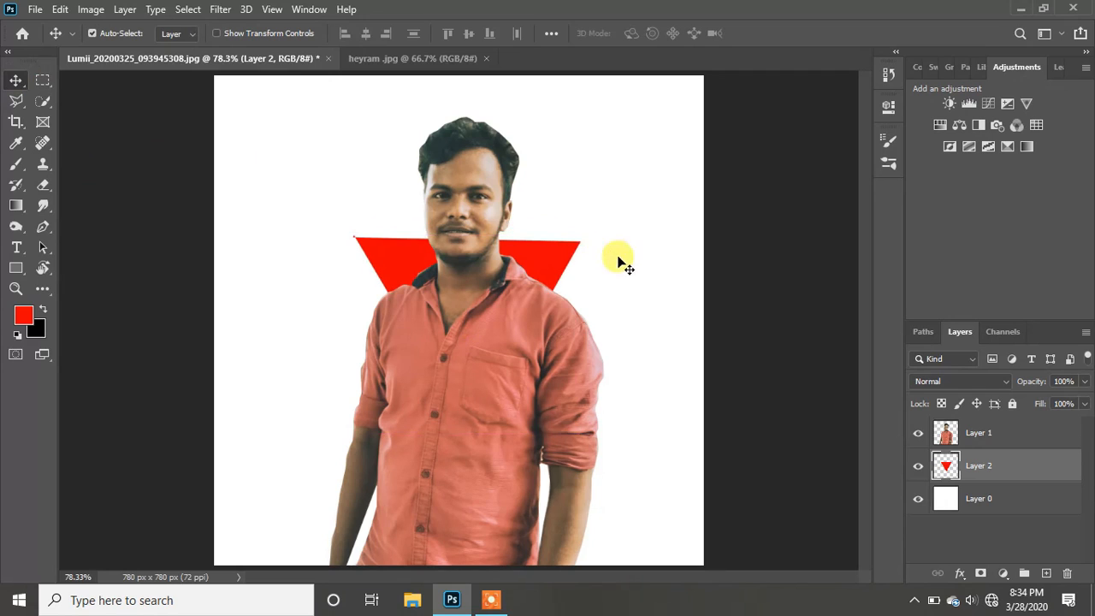
# Duplicate the cutout on Layer 1, clip the original Layer 1 to the triangle on Layer 2, and check the clipping with the copy hidden
pyautogui.click(1025, 436)
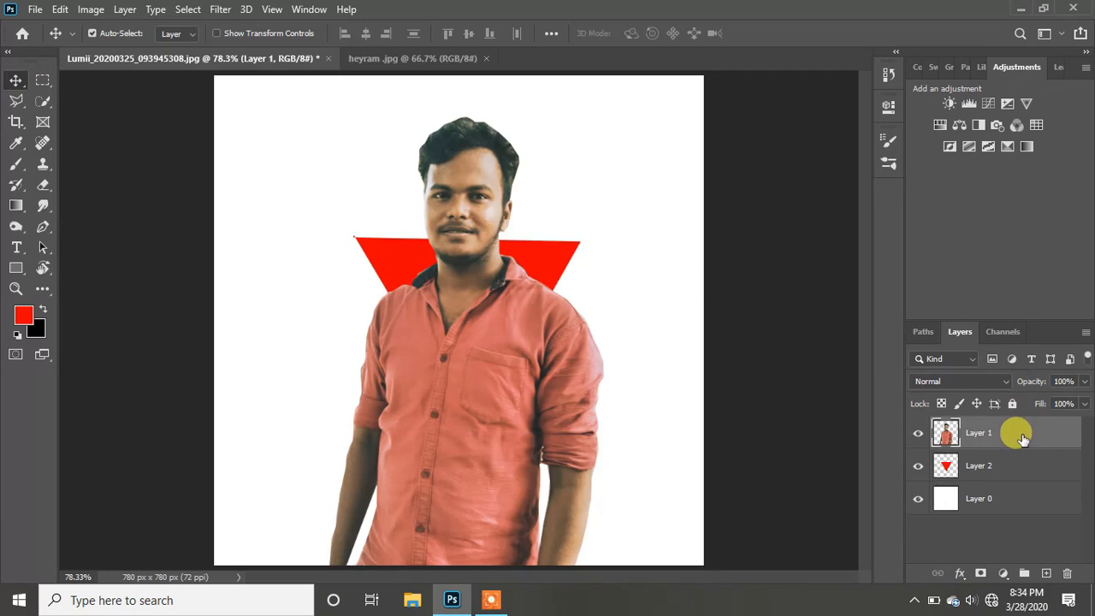
pyautogui.hotkey('ctrl', 'j')
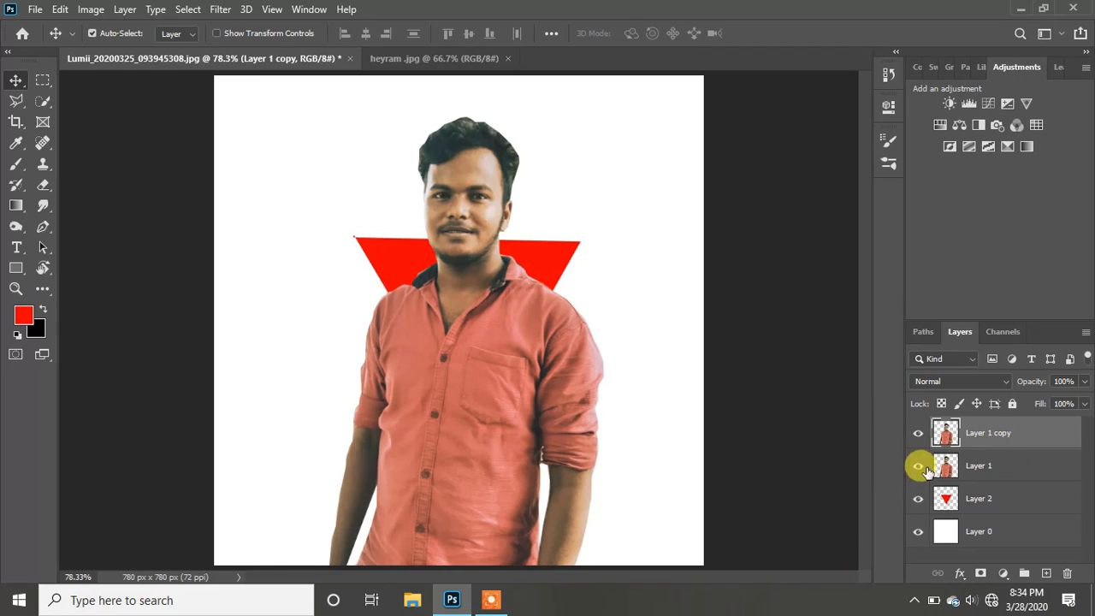
pyautogui.click(981, 459)
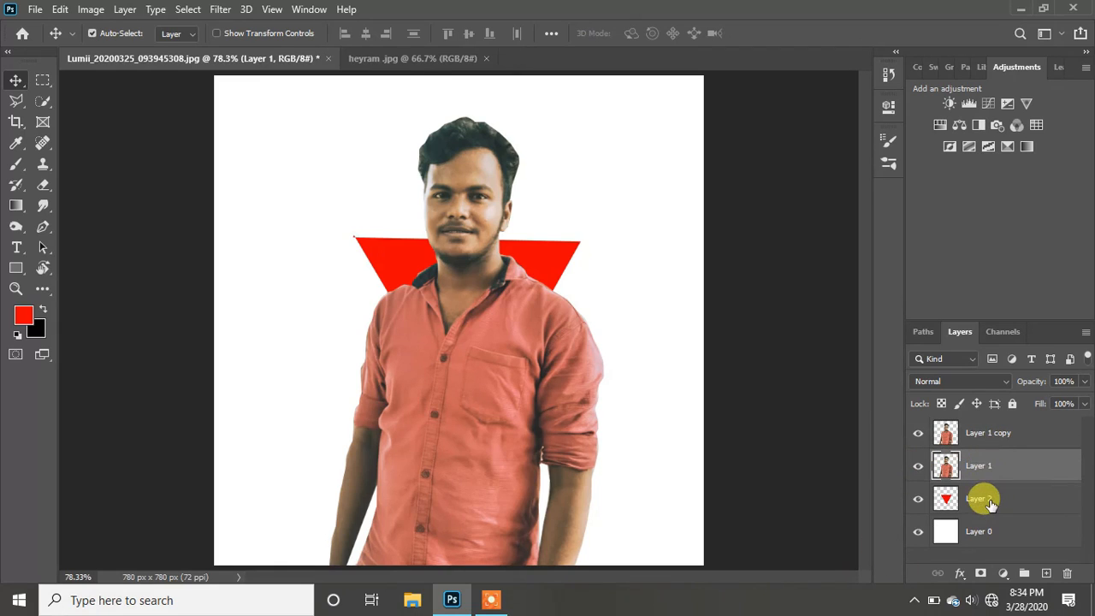
pyautogui.click(990, 505)
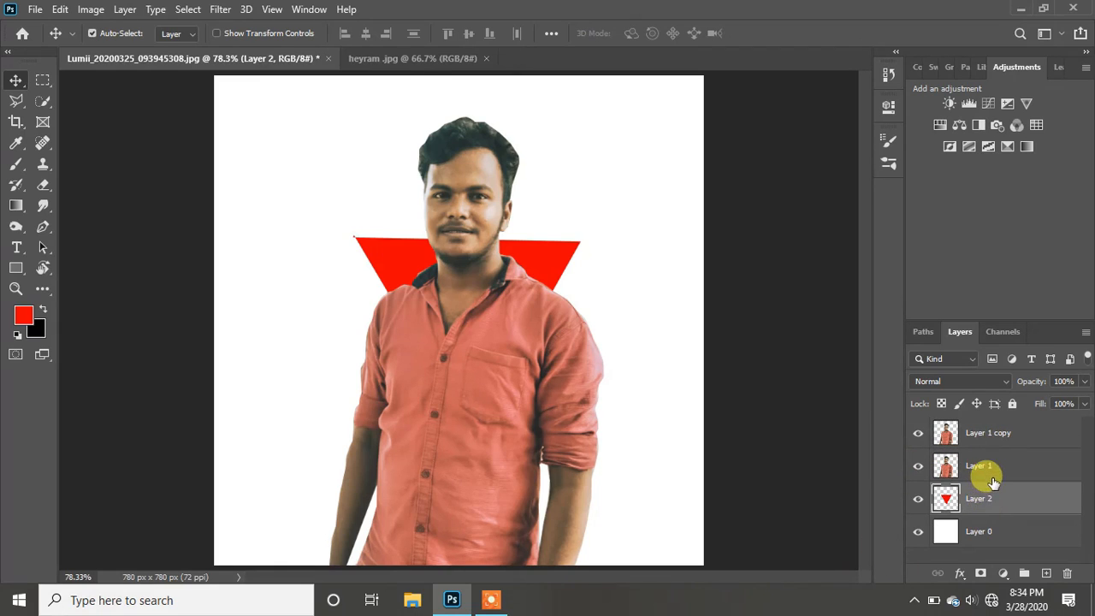
pyautogui.click(991, 483)
pyautogui.rightClick(989, 477)
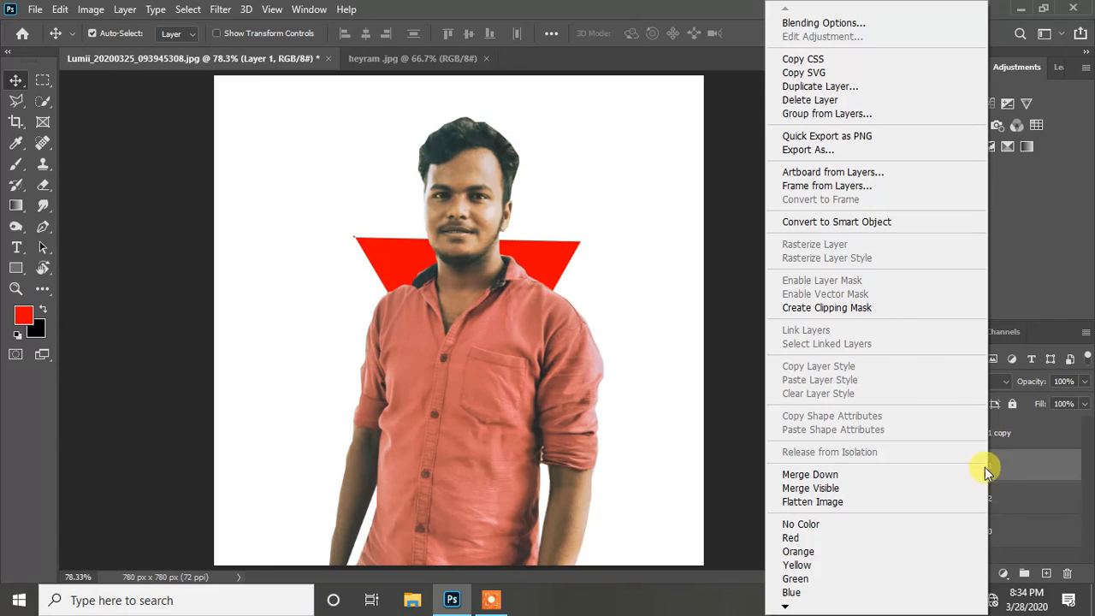
pyautogui.click(876, 308)
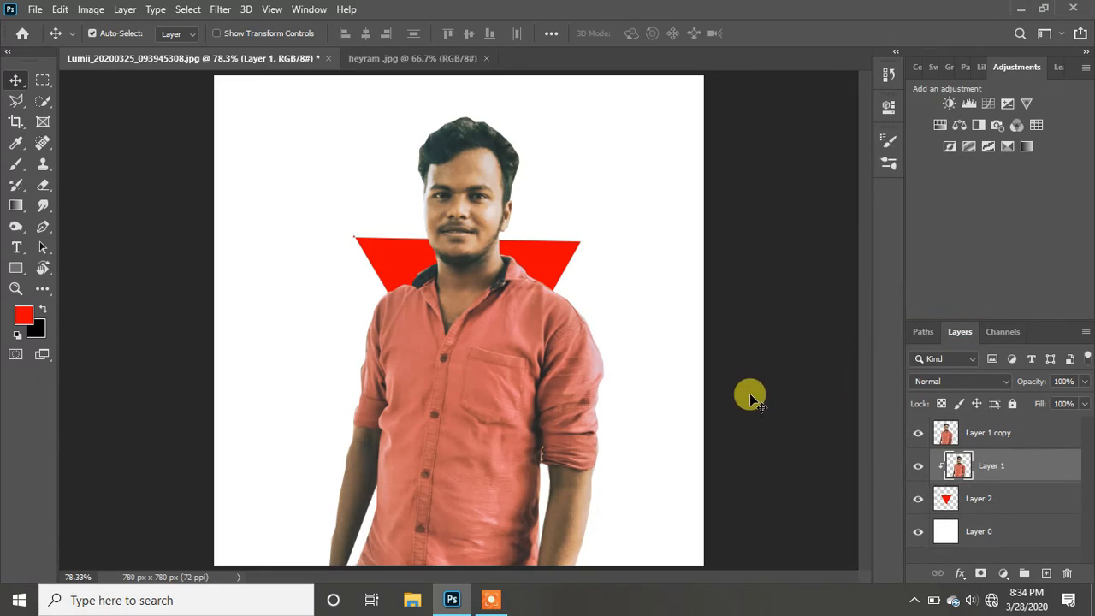
pyautogui.click(917, 432)
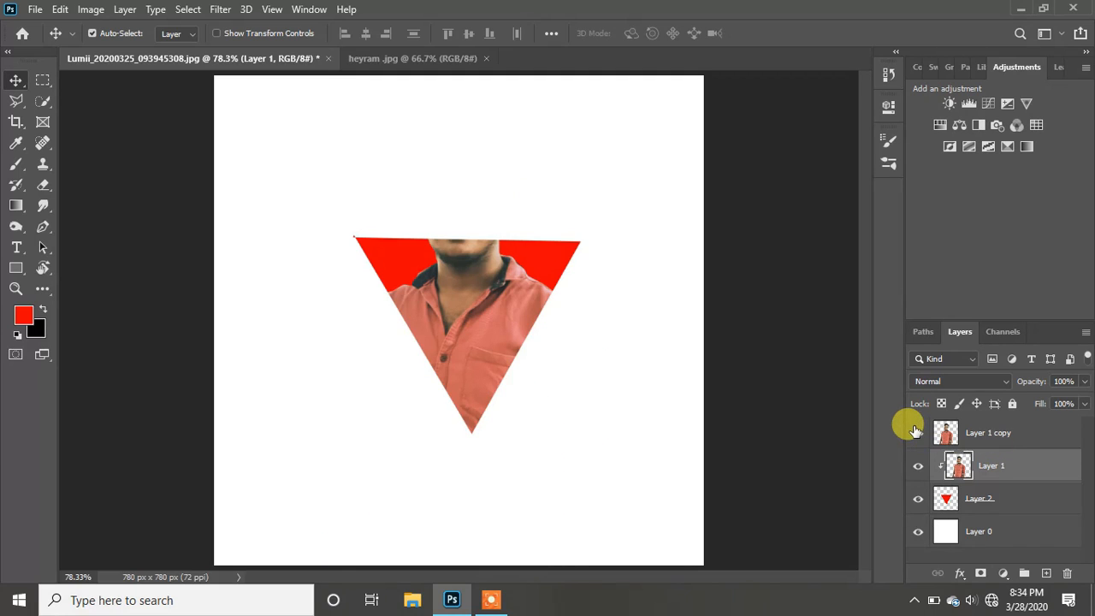
pyautogui.click(917, 432)
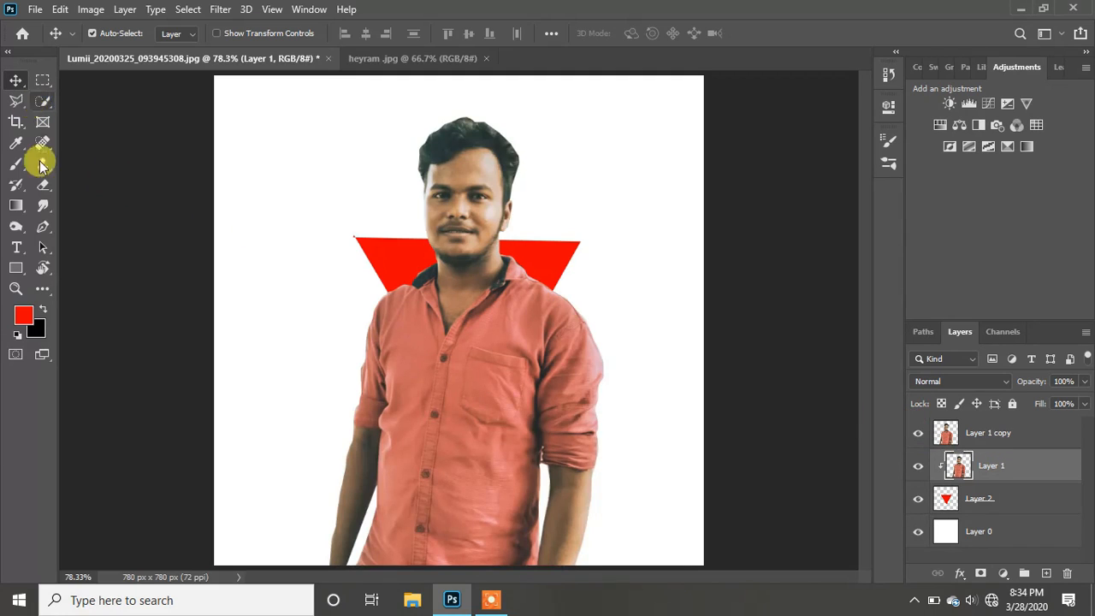
# Add a layer mask to Layer 1 copy and paint it black with a 150-pixel soft brush to hide the body outside the triangle
pyautogui.click(42, 185)
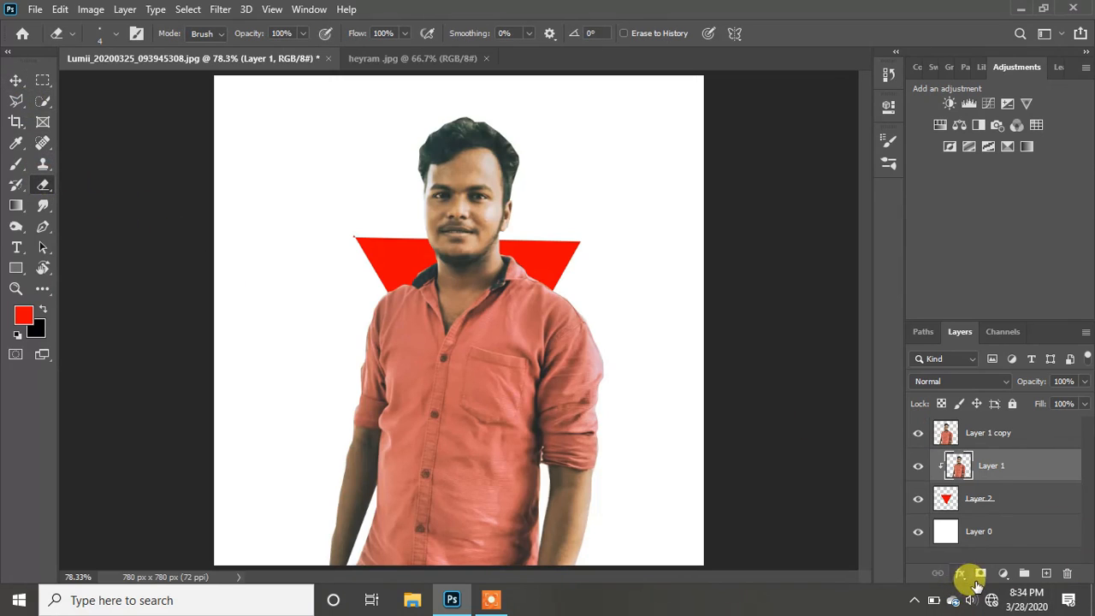
pyautogui.click(972, 433)
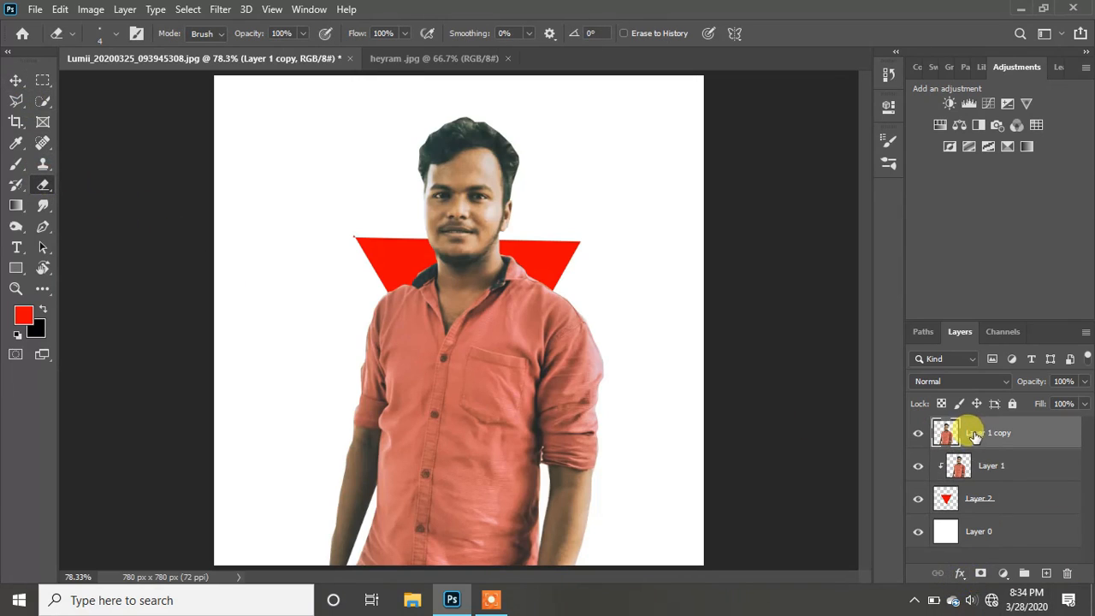
pyautogui.click(981, 575)
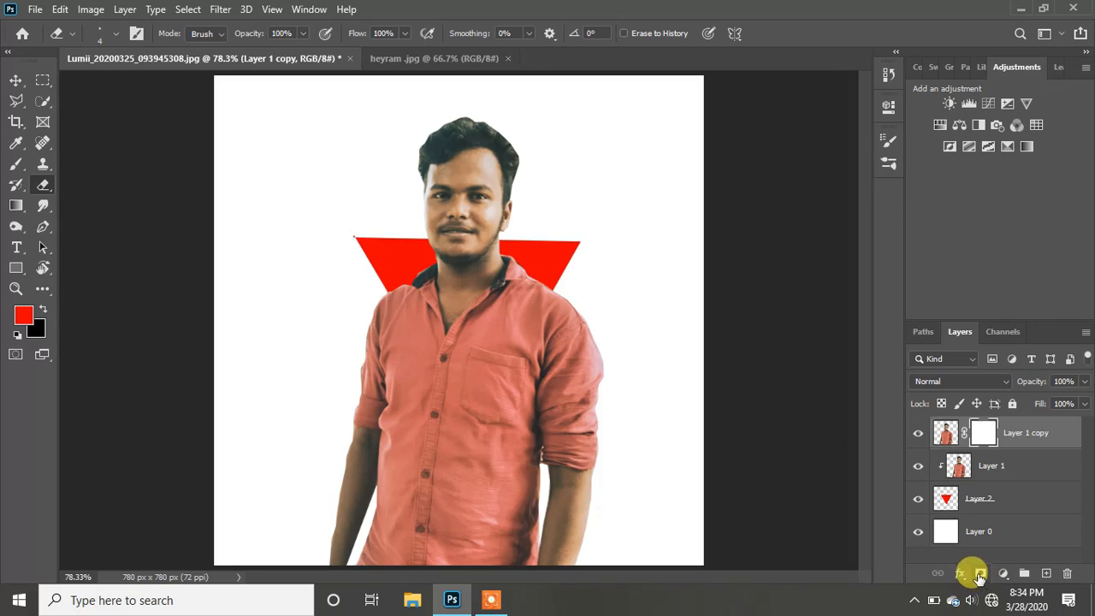
pyautogui.click(15, 164)
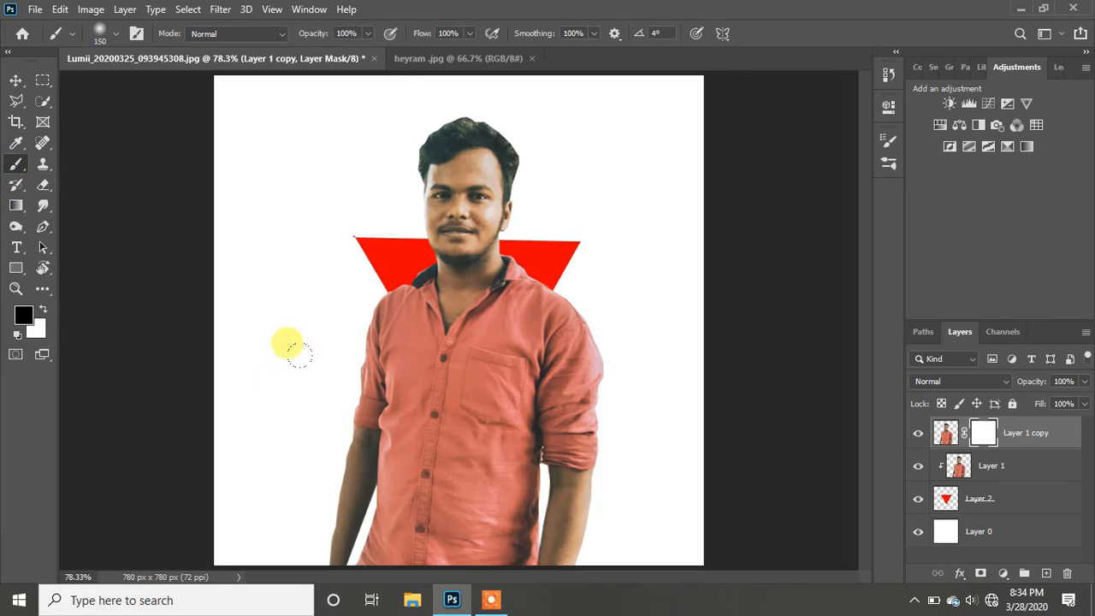
pyautogui.moveTo(359, 384)
pyautogui.mouseDown()
pyautogui.moveTo(551, 367)
pyautogui.moveTo(435, 413)
pyautogui.moveTo(206, 458)
pyautogui.moveTo(329, 475)
pyautogui.moveTo(540, 437)
pyautogui.moveTo(247, 525)
pyautogui.moveTo(619, 464)
pyautogui.moveTo(522, 515)
pyautogui.moveTo(283, 534)
pyautogui.moveTo(503, 502)
pyautogui.moveTo(560, 346)
pyautogui.moveTo(409, 504)
pyautogui.moveTo(597, 306)
pyautogui.moveTo(505, 312)
pyautogui.moveTo(537, 275)
pyautogui.moveTo(573, 324)
pyautogui.moveTo(553, 415)
pyautogui.moveTo(537, 376)
pyautogui.moveTo(578, 374)
pyautogui.moveTo(585, 392)
pyautogui.moveTo(530, 559)
pyautogui.moveTo(519, 476)
pyautogui.moveTo(572, 525)
pyautogui.moveTo(627, 521)
pyautogui.moveTo(393, 528)
pyautogui.moveTo(222, 562)
pyautogui.moveTo(264, 416)
pyautogui.moveTo(305, 360)
pyautogui.moveTo(370, 327)
pyautogui.moveTo(356, 296)
pyautogui.moveTo(391, 334)
pyautogui.moveTo(387, 268)
pyautogui.moveTo(423, 355)
pyautogui.moveTo(489, 318)
pyautogui.moveTo(464, 385)
pyautogui.moveTo(551, 303)
pyautogui.moveTo(527, 310)
pyautogui.moveTo(527, 256)
pyautogui.moveTo(544, 264)
pyautogui.moveTo(554, 298)
pyautogui.moveTo(491, 318)
pyautogui.moveTo(480, 307)
pyautogui.moveTo(489, 266)
pyautogui.moveTo(496, 282)
pyautogui.moveTo(528, 260)
pyautogui.moveTo(238, 343)
pyautogui.moveTo(487, 227)
pyautogui.moveTo(425, 248)
pyautogui.moveTo(396, 243)
pyautogui.moveTo(482, 257)
pyautogui.moveTo(550, 244)
pyautogui.moveTo(539, 241)
pyautogui.moveTo(552, 268)
pyautogui.mouseUp()
pyautogui.hotkey('ctrl', 'z')
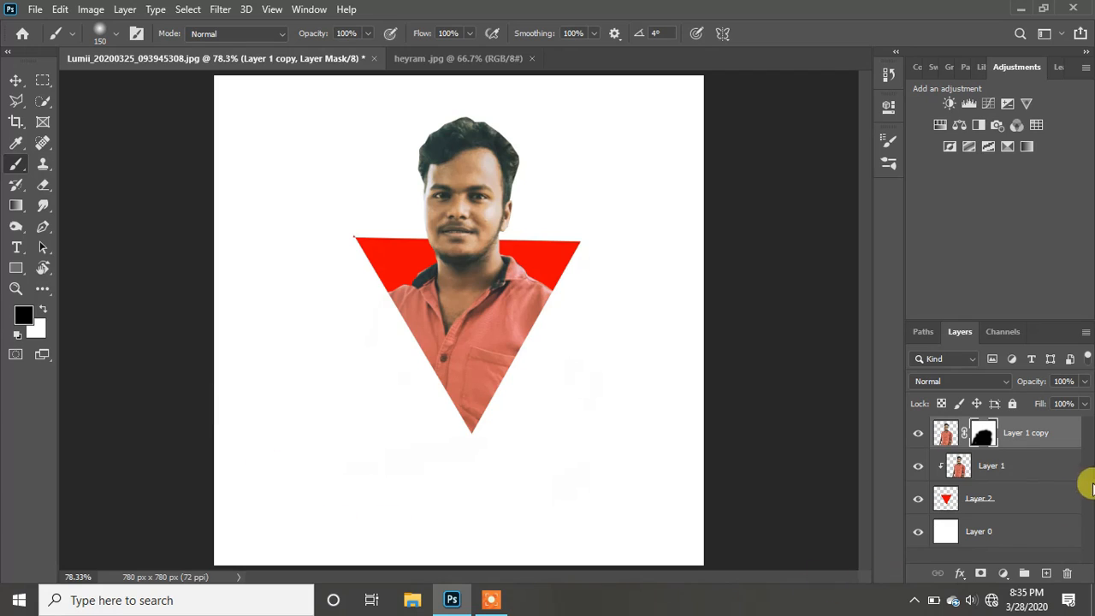
# Outline the red triangle on Layer 2 with a black Outer Glow at 100% opacity, 100% spread and 7 px size
pyautogui.click(1032, 501)
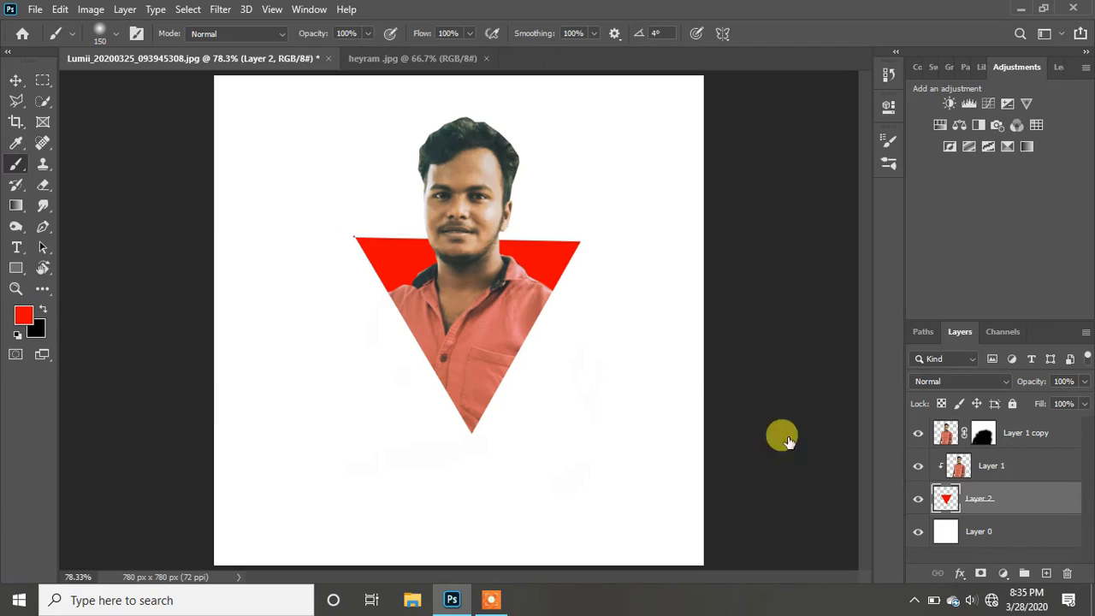
pyautogui.press('space')
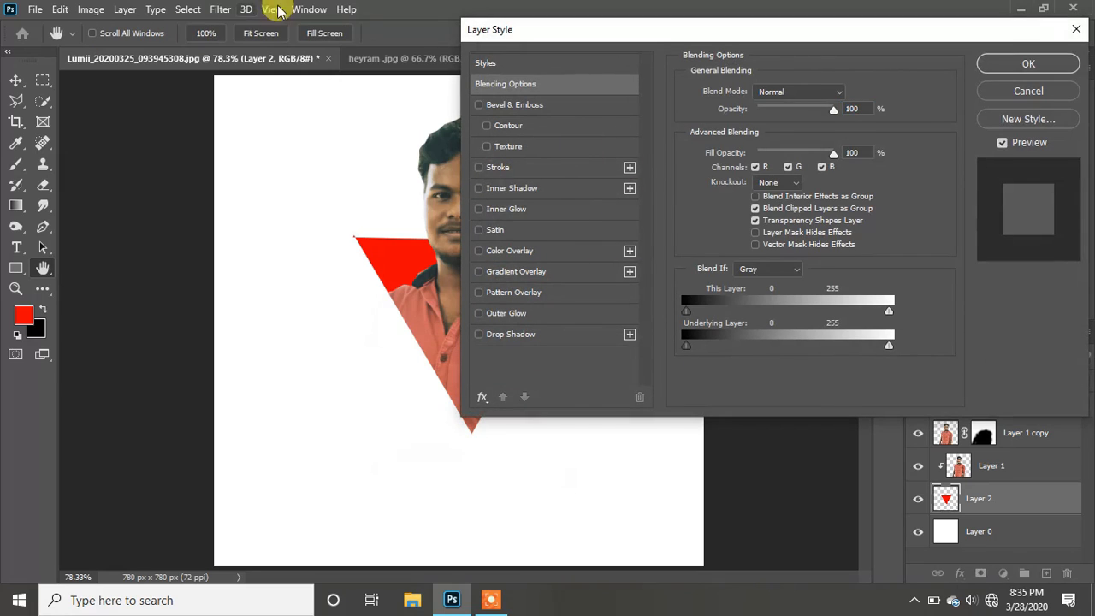
pyautogui.click(1030, 90)
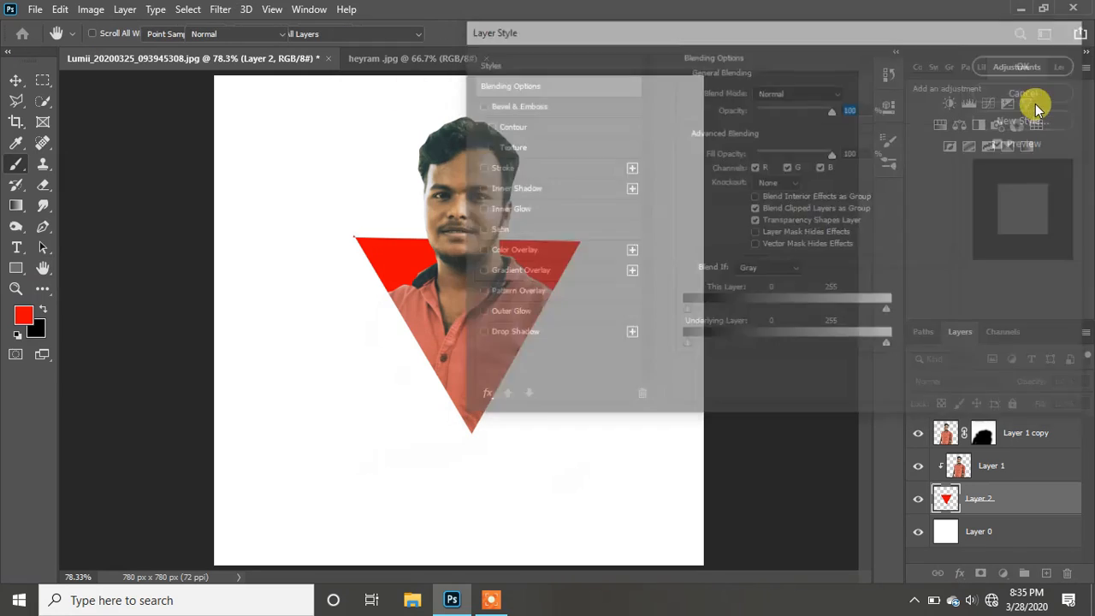
pyautogui.click(959, 573)
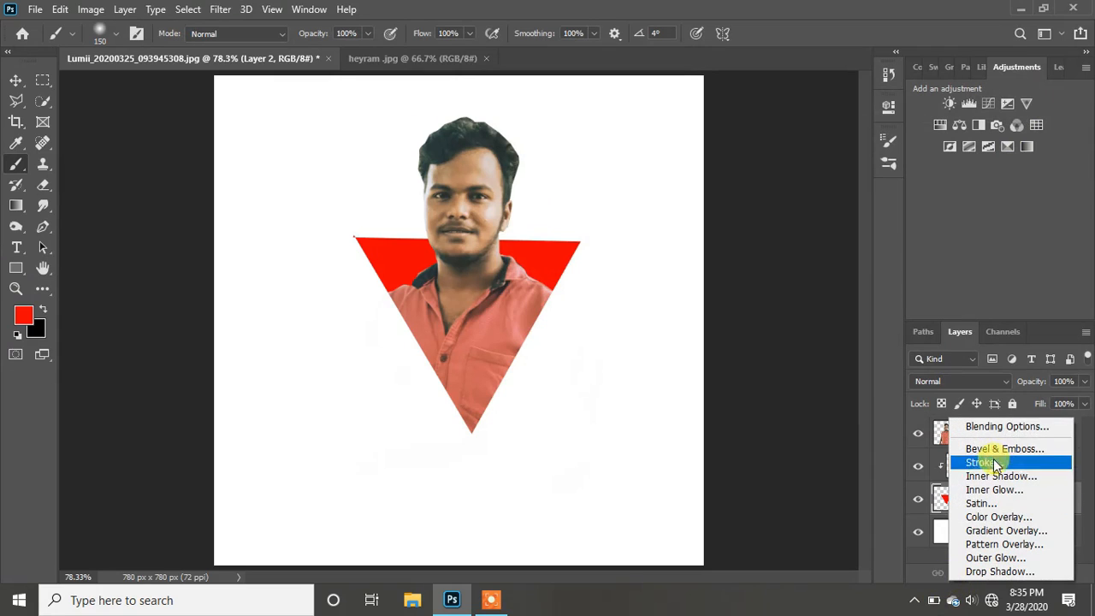
pyautogui.click(1002, 428)
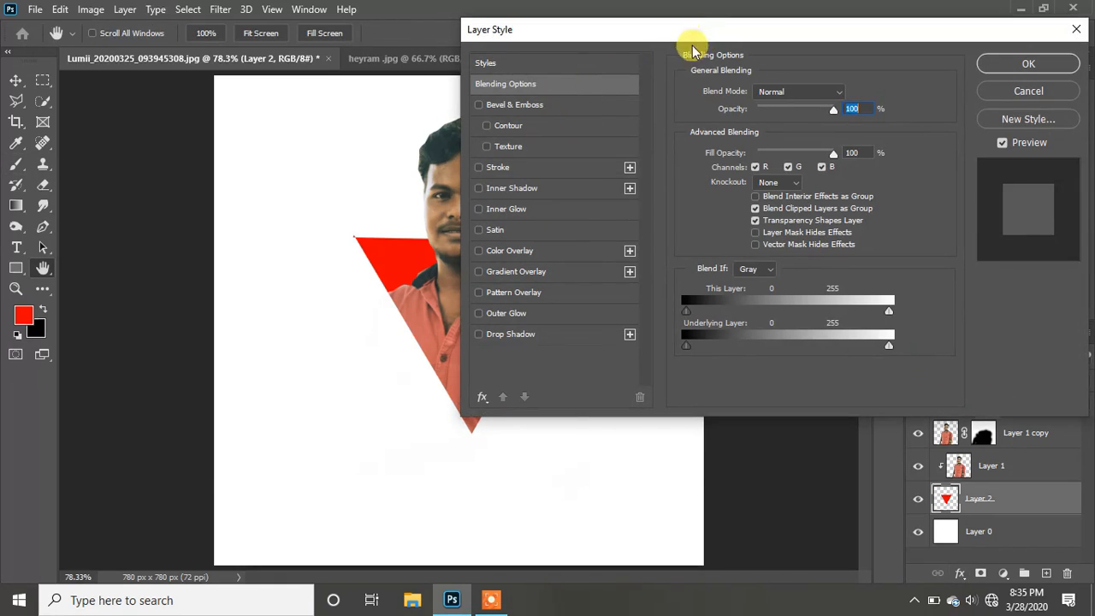
pyautogui.moveTo(693, 49); pyautogui.dragTo(416, 113)
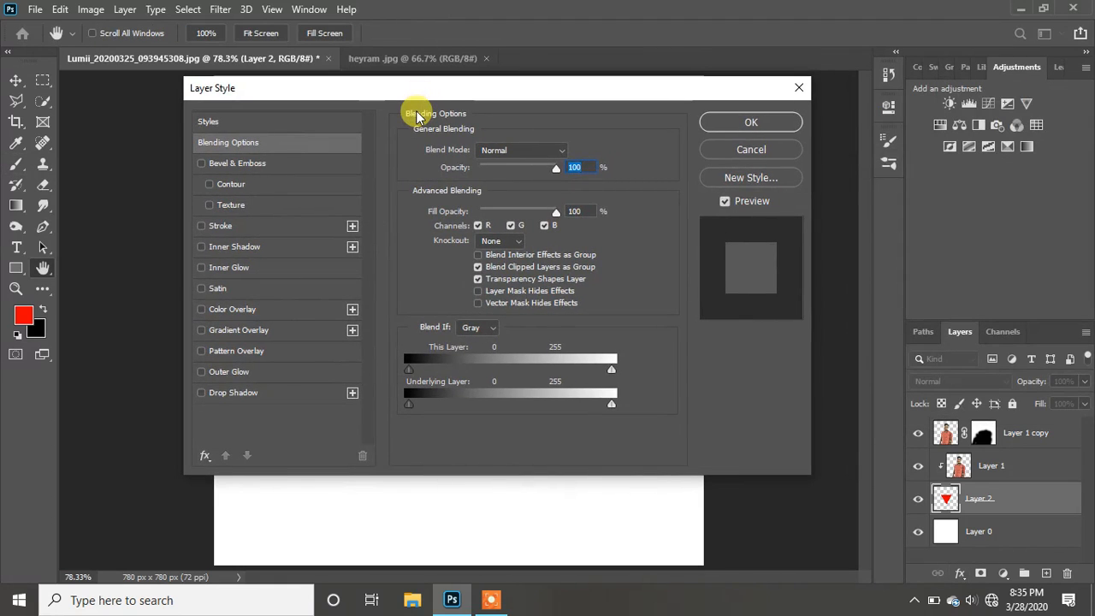
pyautogui.click(226, 373)
pyautogui.moveTo(362, 101); pyautogui.dragTo(684, 94)
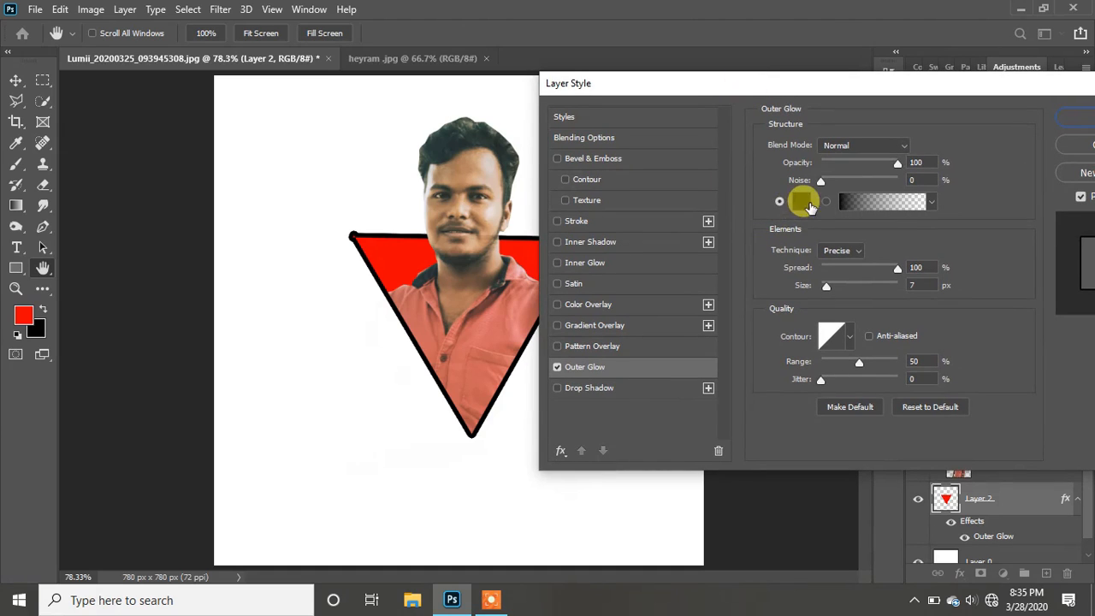
pyautogui.moveTo(834, 94); pyautogui.dragTo(327, 124)
pyautogui.click(574, 148)
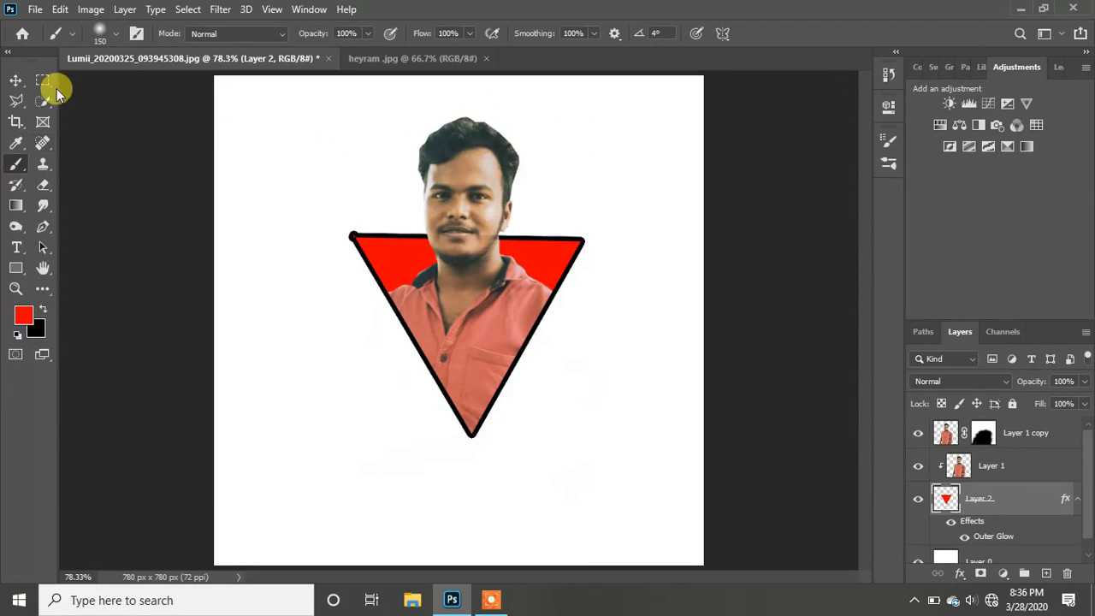
pyautogui.click(16, 82)
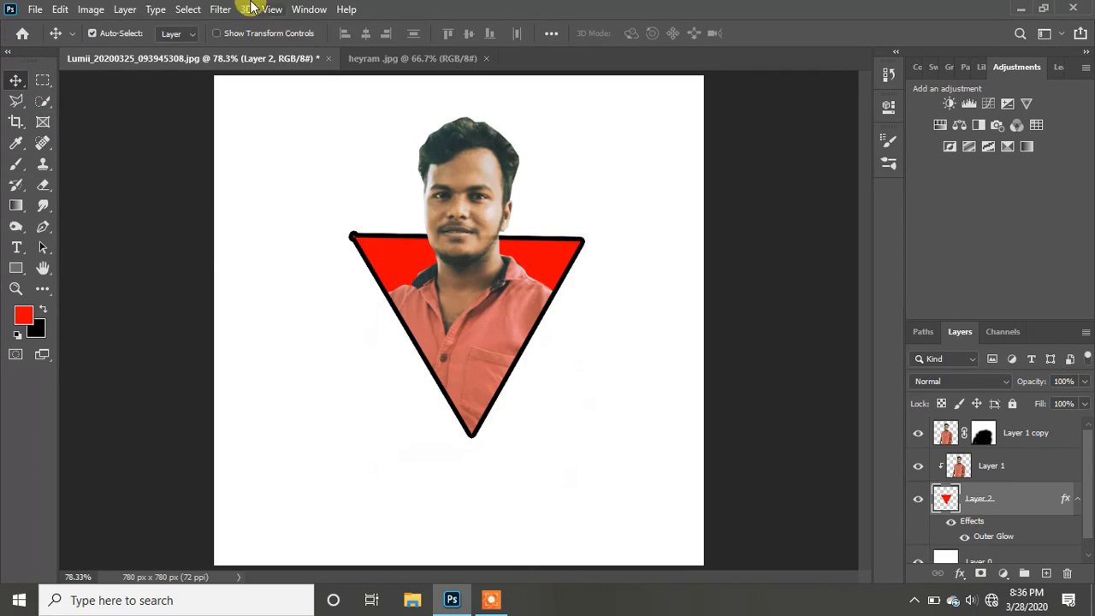
pyautogui.click(212, 11)
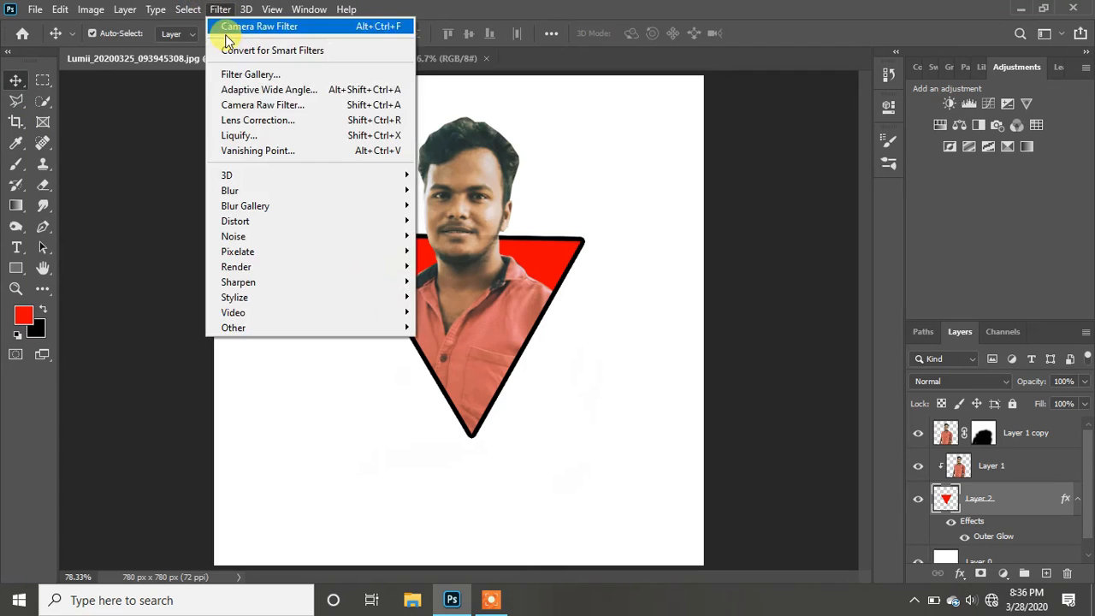
pyautogui.click(247, 106)
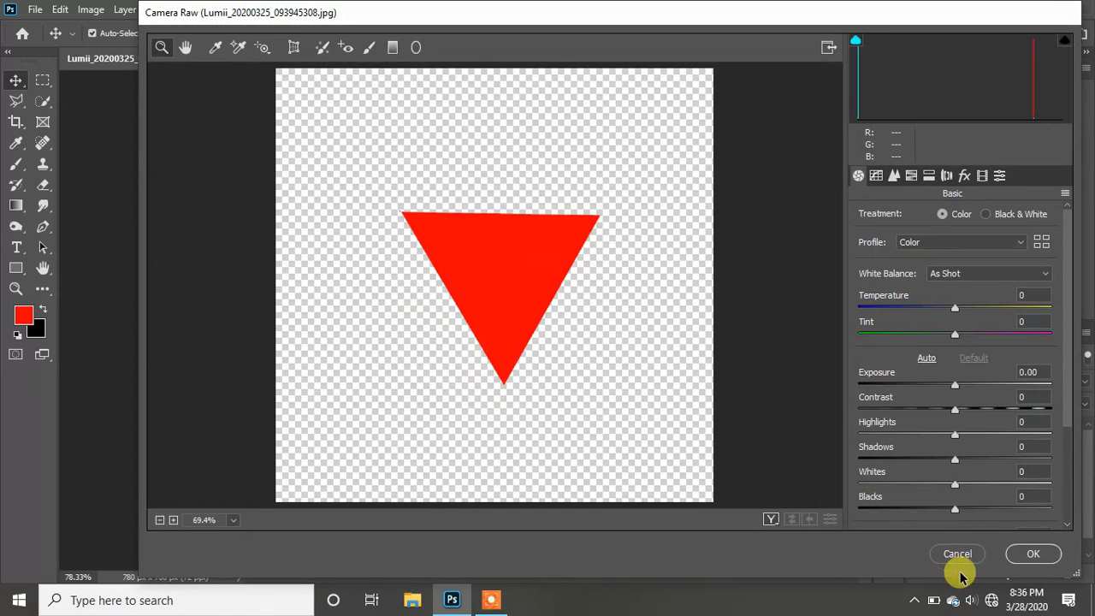
pyautogui.click(958, 554)
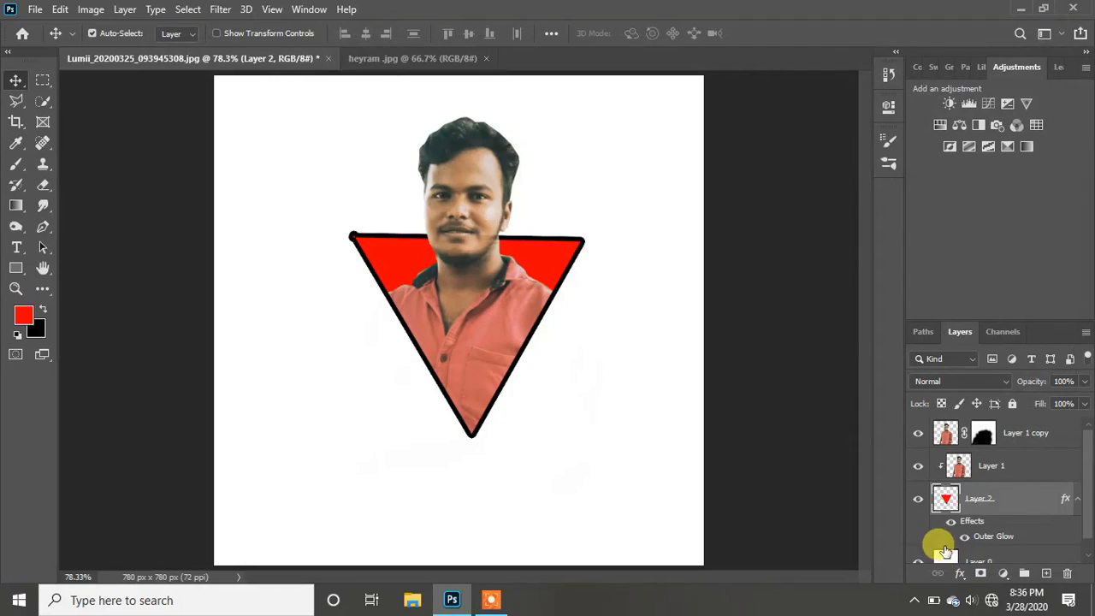
# Apply the layer mask on Layer 1 copy permanently to the layer
pyautogui.click(986, 445)
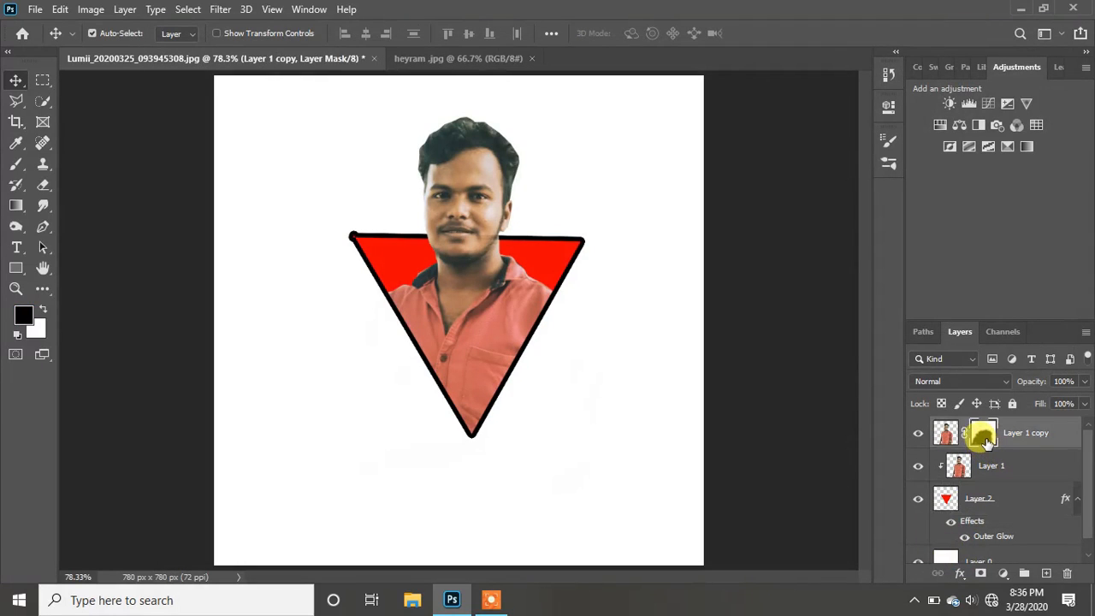
pyautogui.rightClick(987, 442)
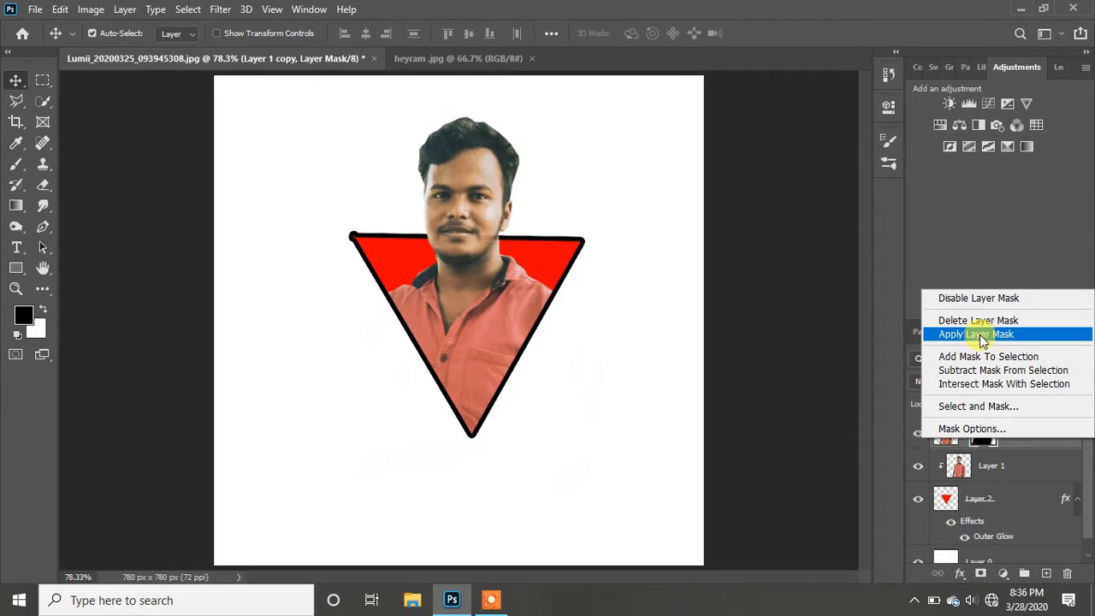
pyautogui.click(1024, 483)
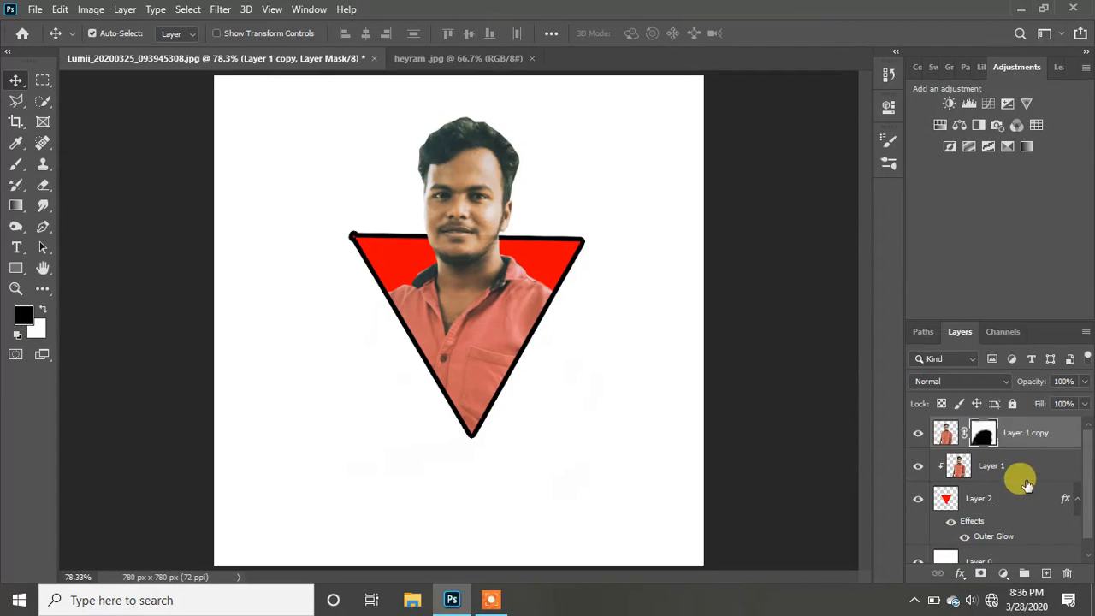
pyautogui.rightClick(988, 435)
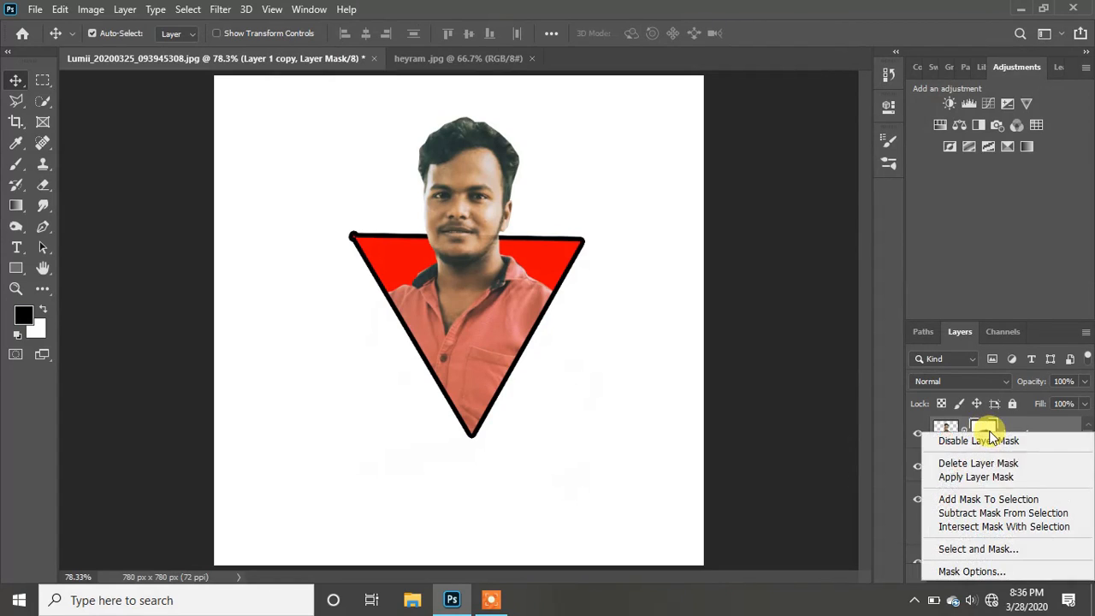
pyautogui.click(980, 475)
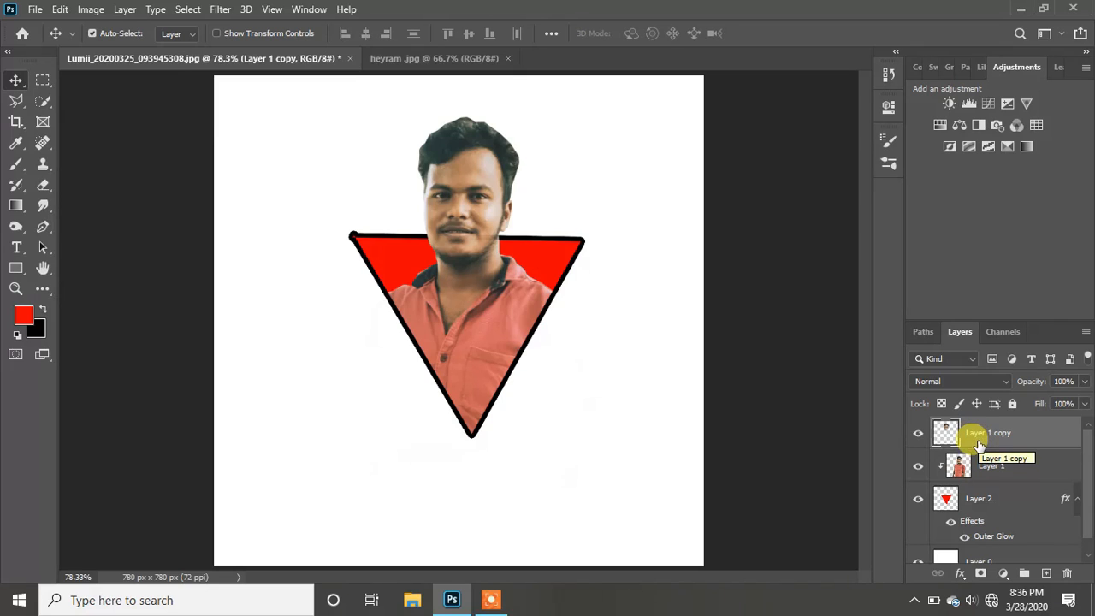
# Start a Camera Raw adjustment on Layer 1 copy with exposure -0.20, whites +53 and vibrance +37
pyautogui.click(222, 9)
pyautogui.click(306, 104)
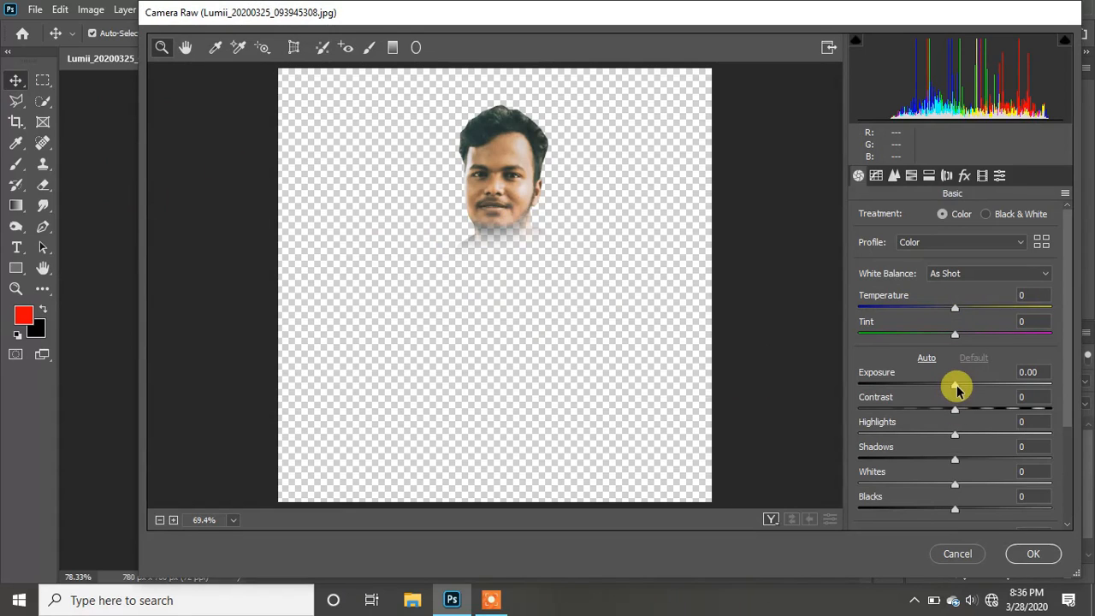
pyautogui.moveTo(957, 389); pyautogui.dragTo(954, 392)
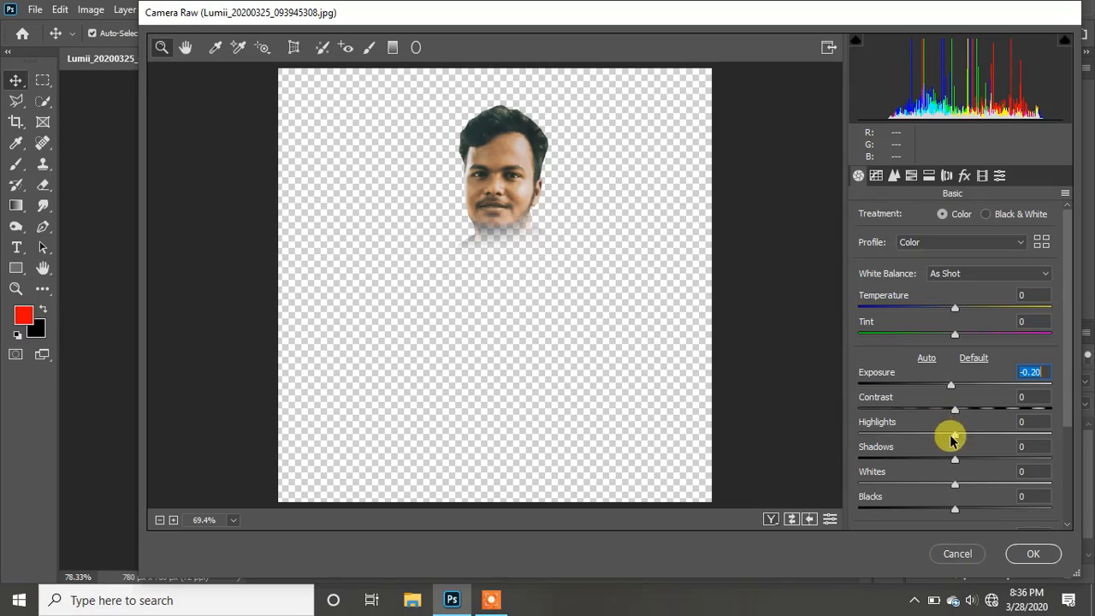
pyautogui.scroll(-3, 952, 438)
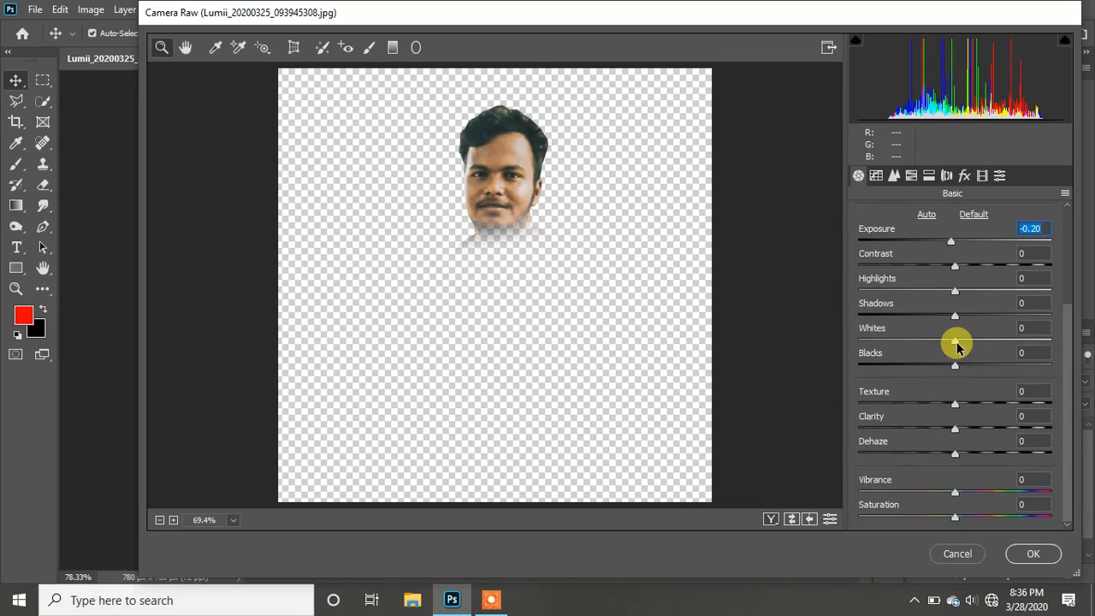
pyautogui.moveTo(956, 343); pyautogui.dragTo(1013, 348)
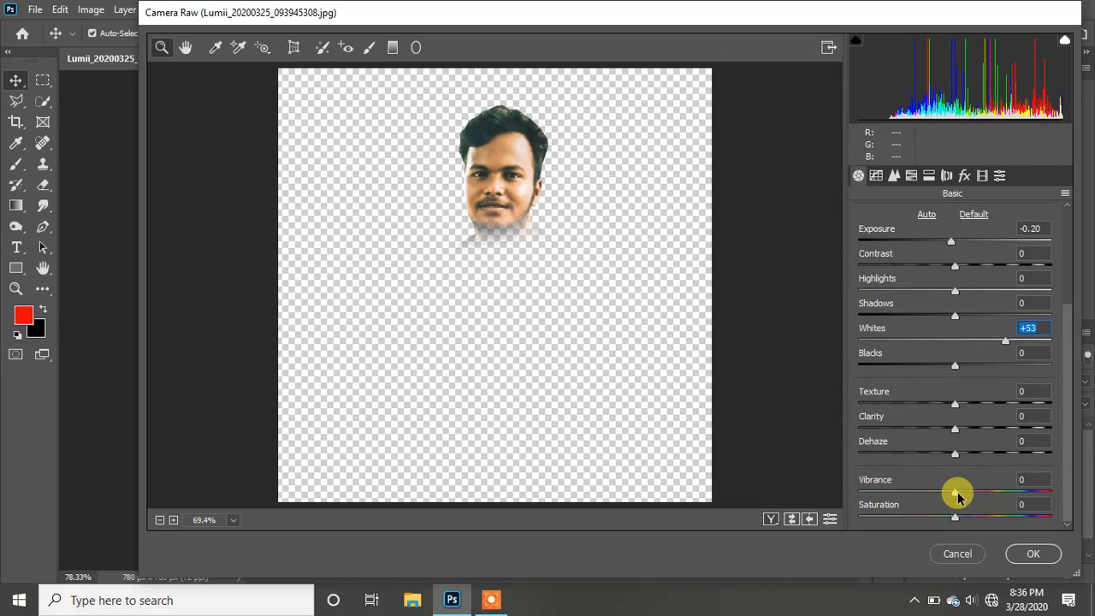
pyautogui.moveTo(954, 493); pyautogui.dragTo(990, 497)
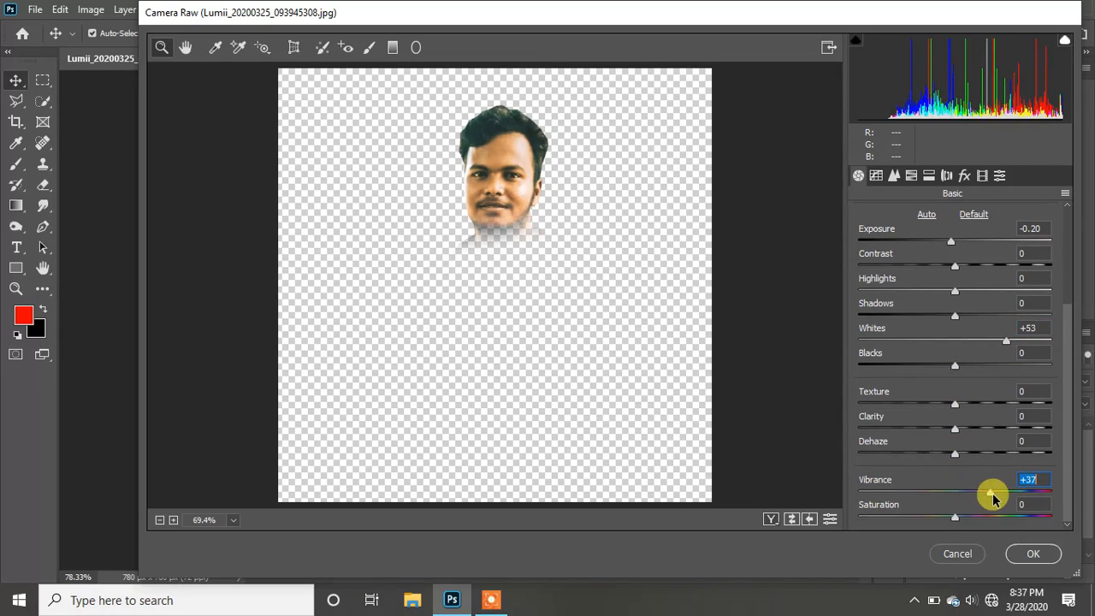
# Set whites to +21, blacks to +13 and exposure to +0.30, and apply the Camera Raw adjustment to the head layer
pyautogui.click(981, 342)
pyautogui.moveTo(981, 342); pyautogui.dragTo(967, 376)
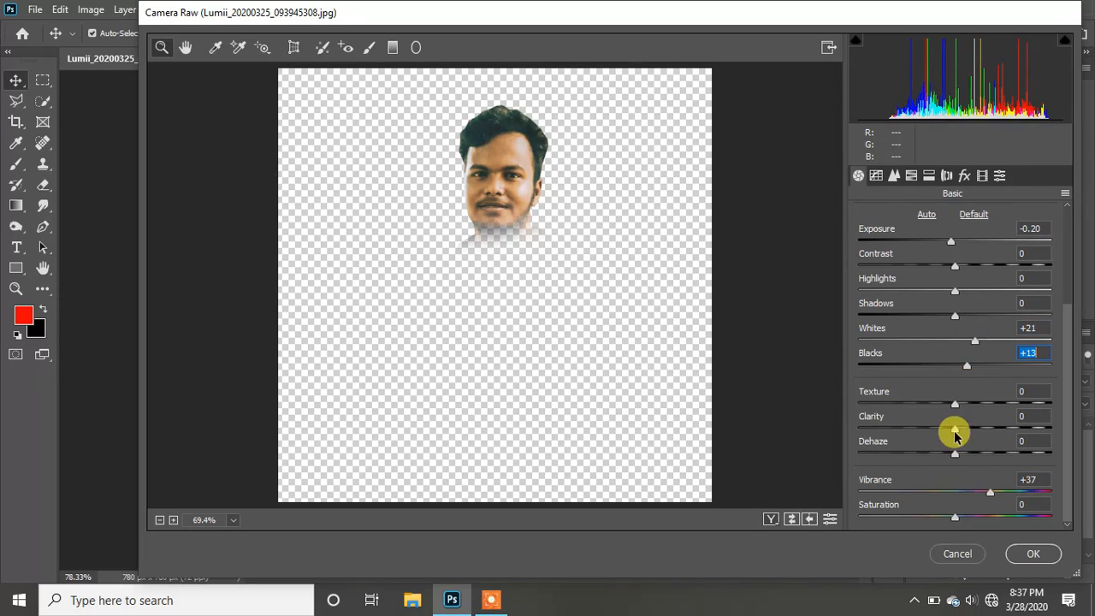
pyautogui.scroll(4, 916, 313)
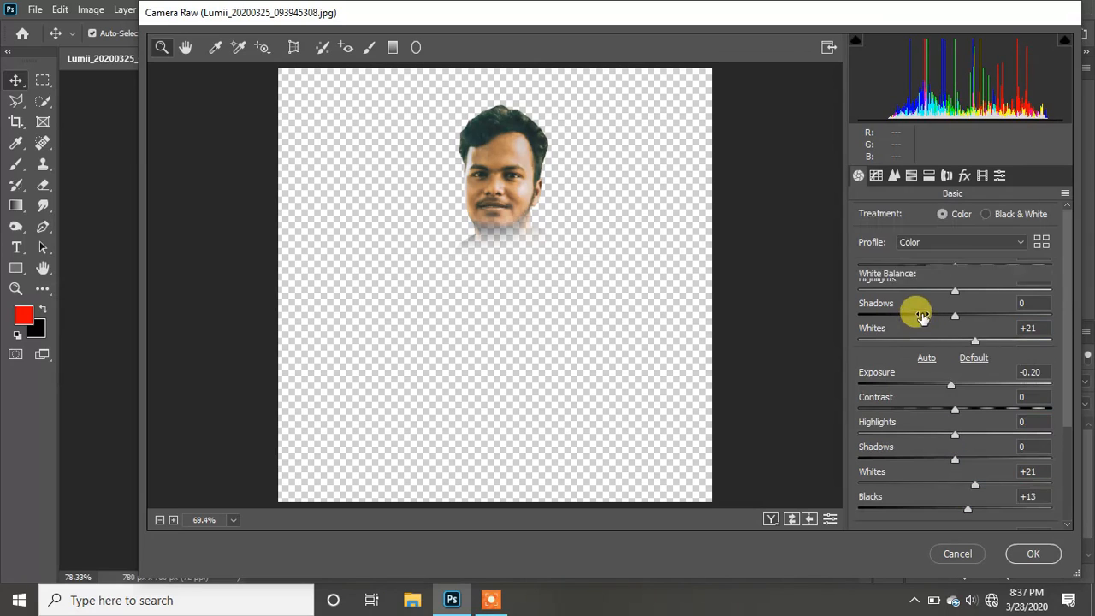
pyautogui.moveTo(958, 390); pyautogui.dragTo(961, 391)
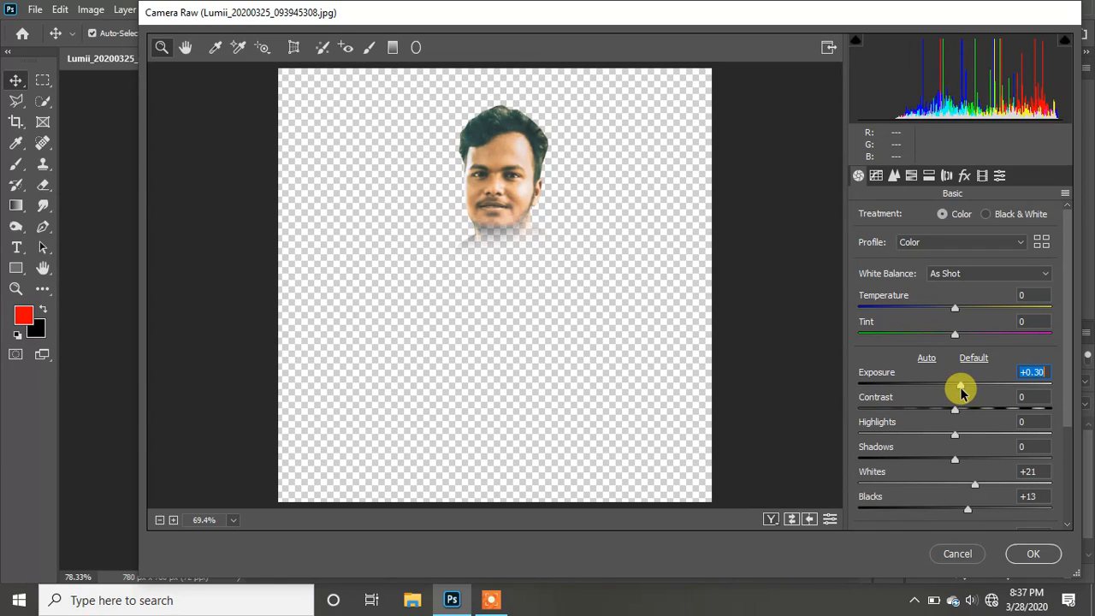
pyautogui.click(1033, 553)
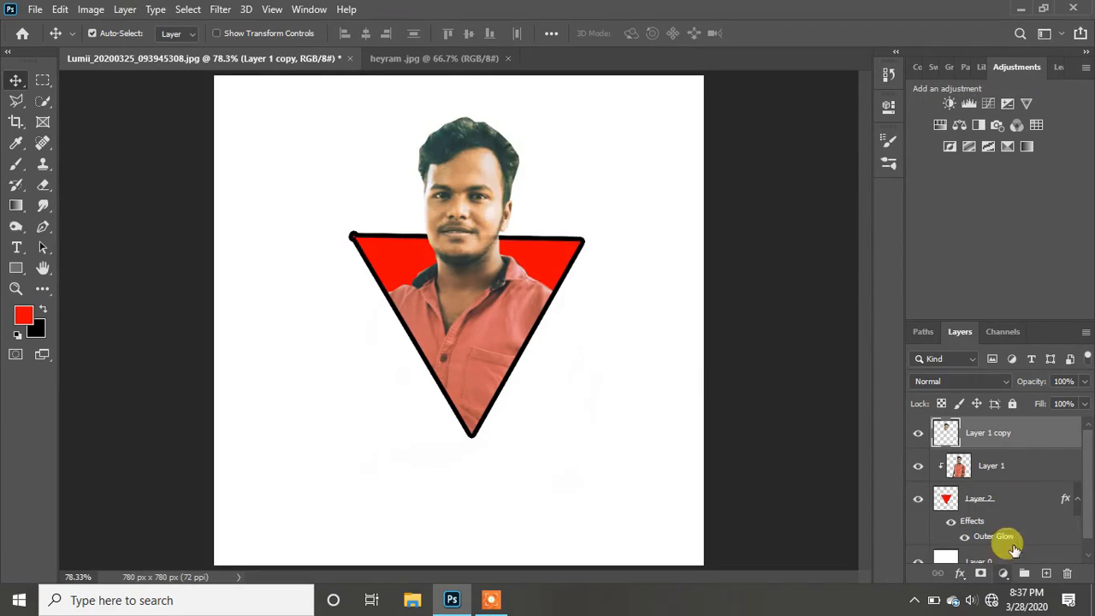
# Reapply the last Camera Raw Filter settings to the clipped body on Layer 1
pyautogui.click(1027, 467)
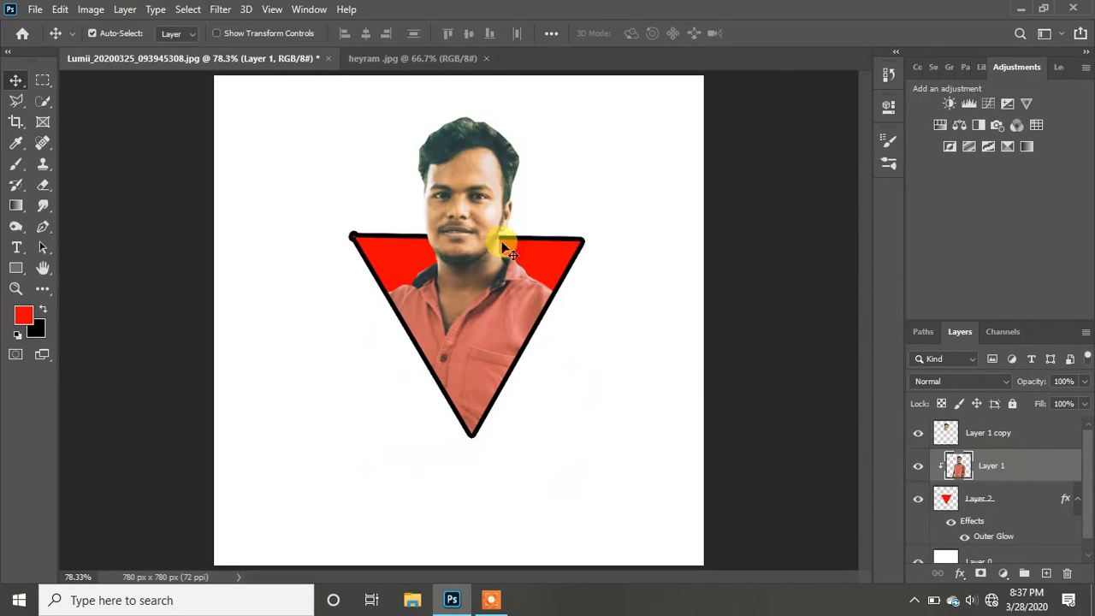
pyautogui.click(222, 11)
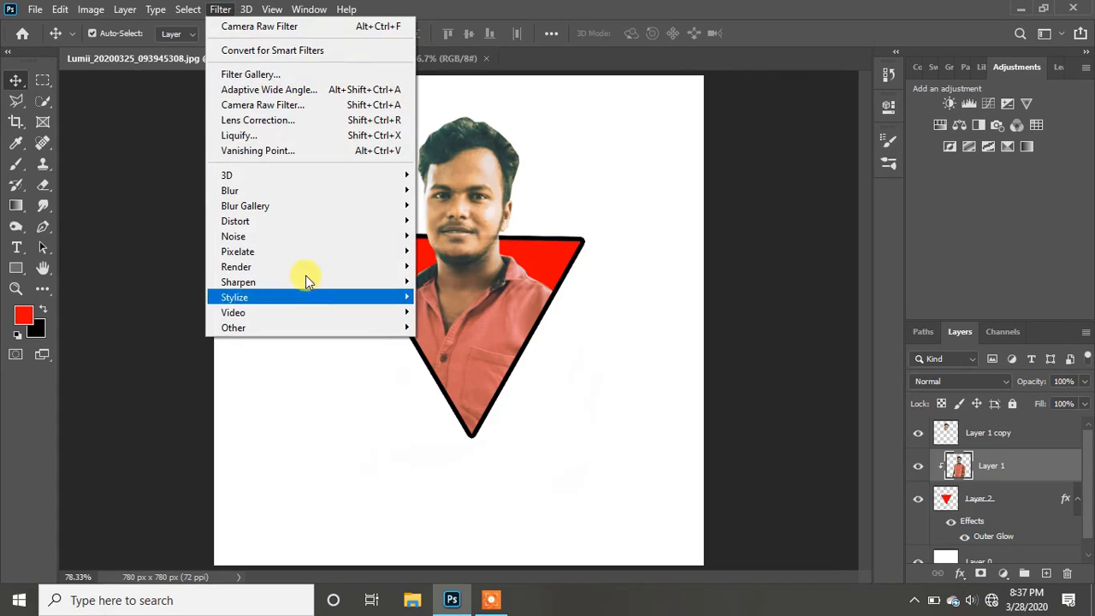
pyautogui.click(259, 26)
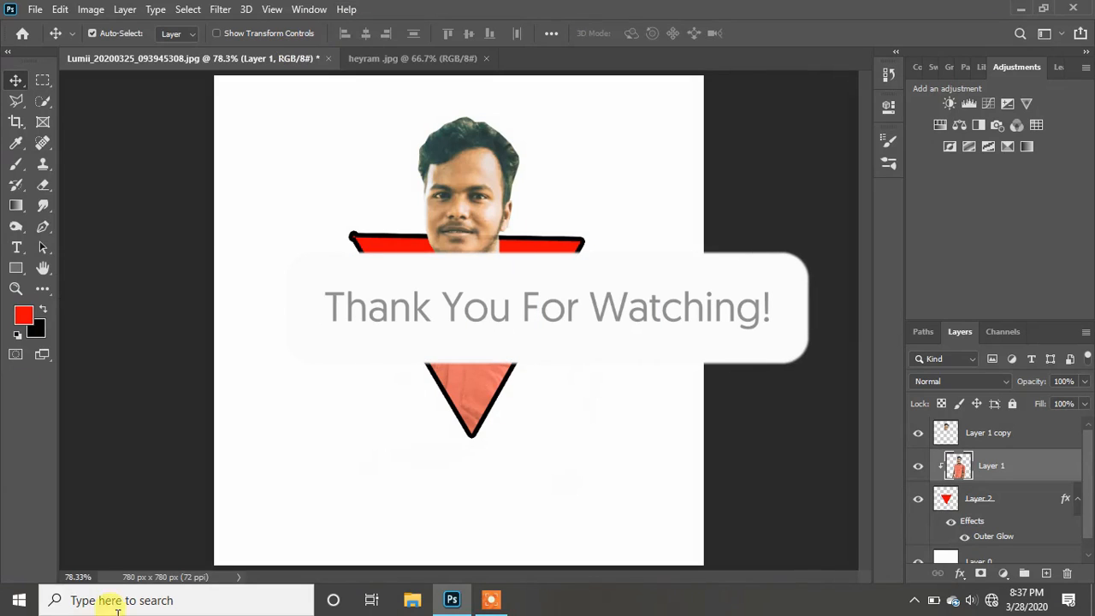
pyautogui.click(503, 605)
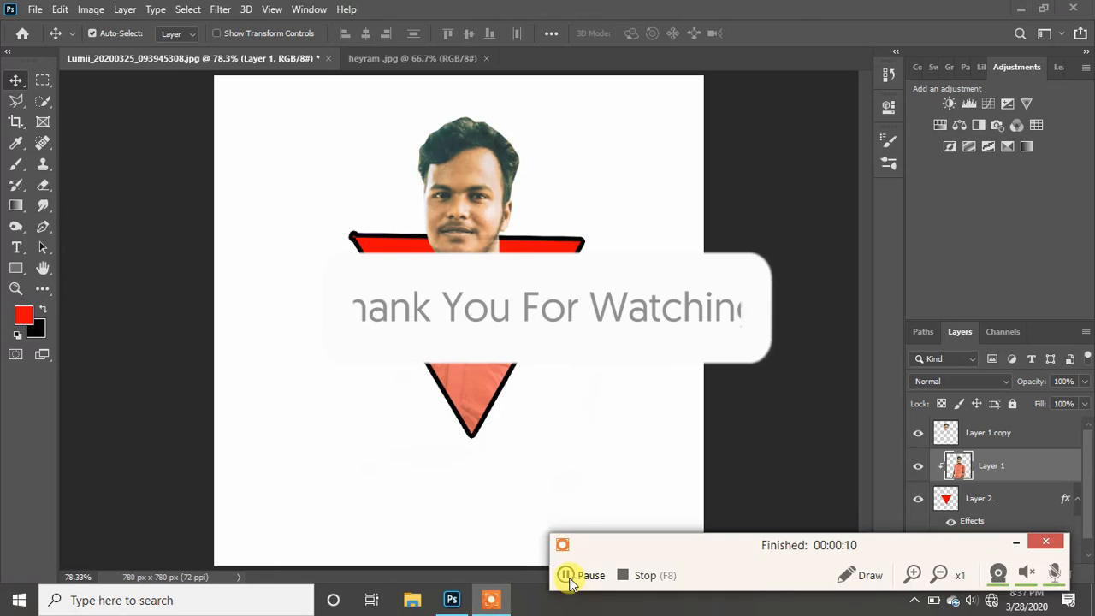